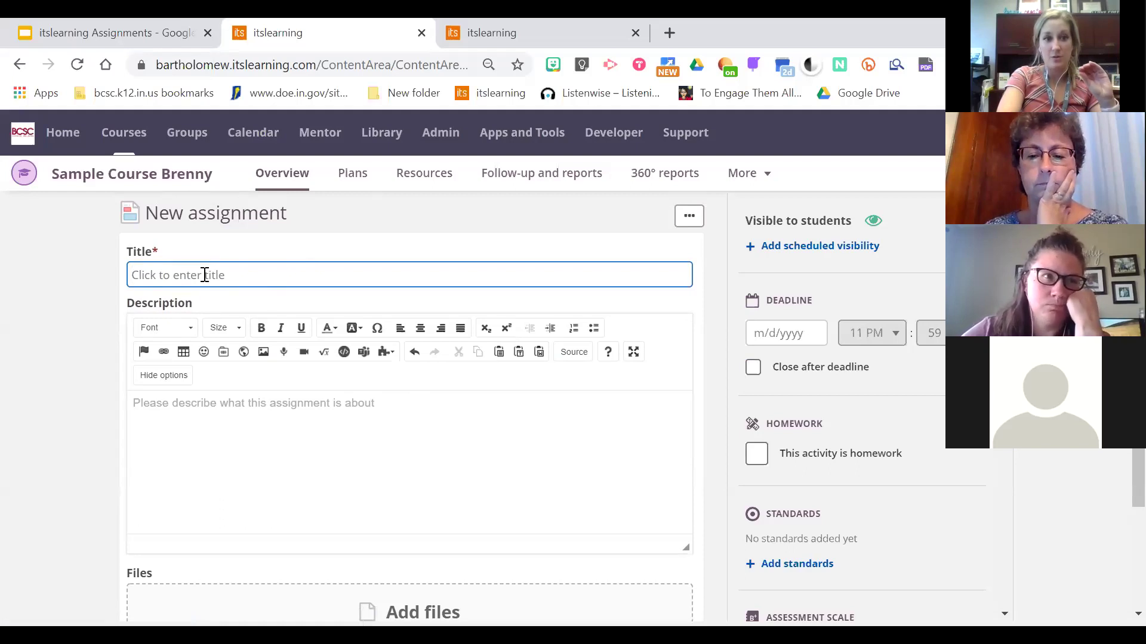
# - Title the new assignment "Nile River Vocabulary"
pyautogui.click(187, 279)
pyautogui.write('Nile River Vocabulary')
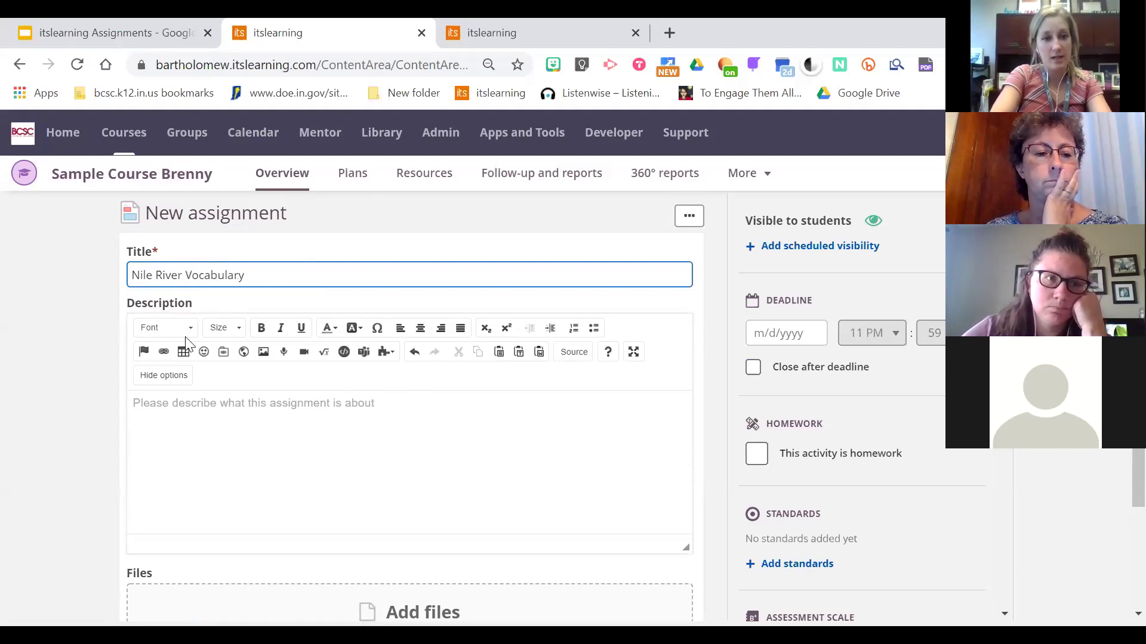
# - Enter the assignment description "Please describe the Nile River vocabulary terms below."
pyautogui.click(291, 449)
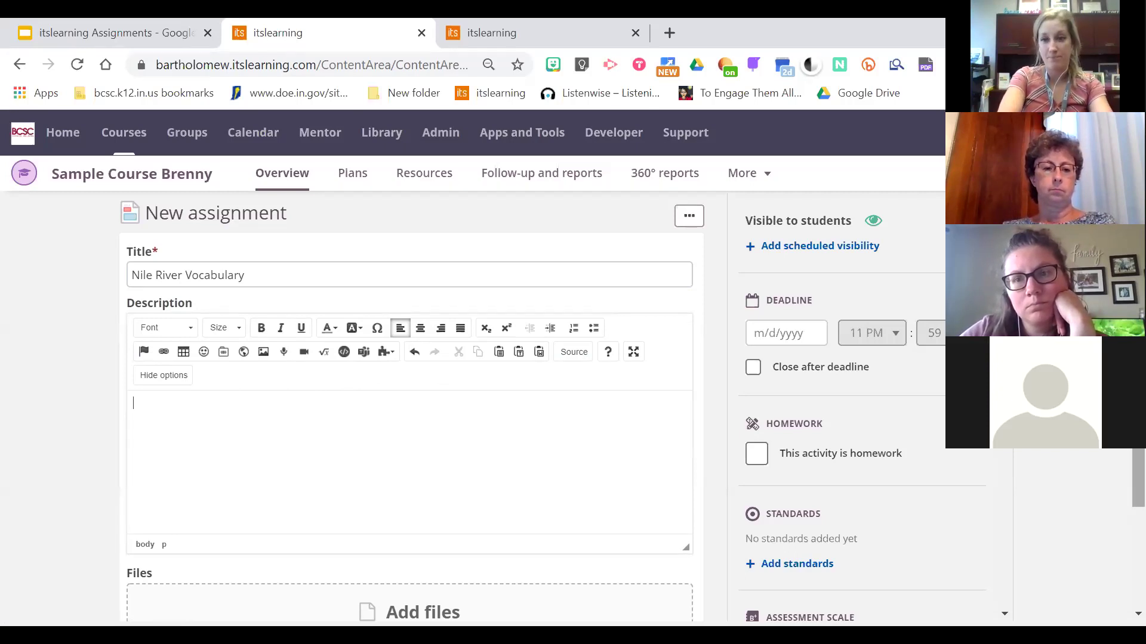
pyautogui.scroll(-1, 654, 404)
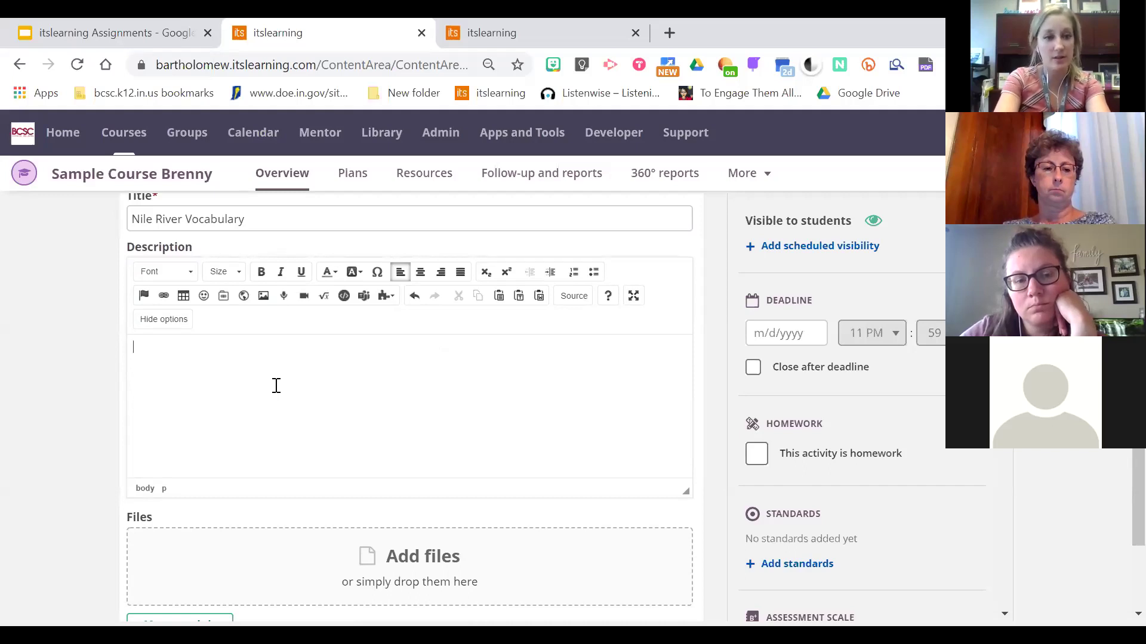
pyautogui.write('Nile Rive')
pyautogui.press('BackSpace')
pyautogui.press('BackSpace')
pyautogui.press('BackSpace')
pyautogui.press('BackSpace')
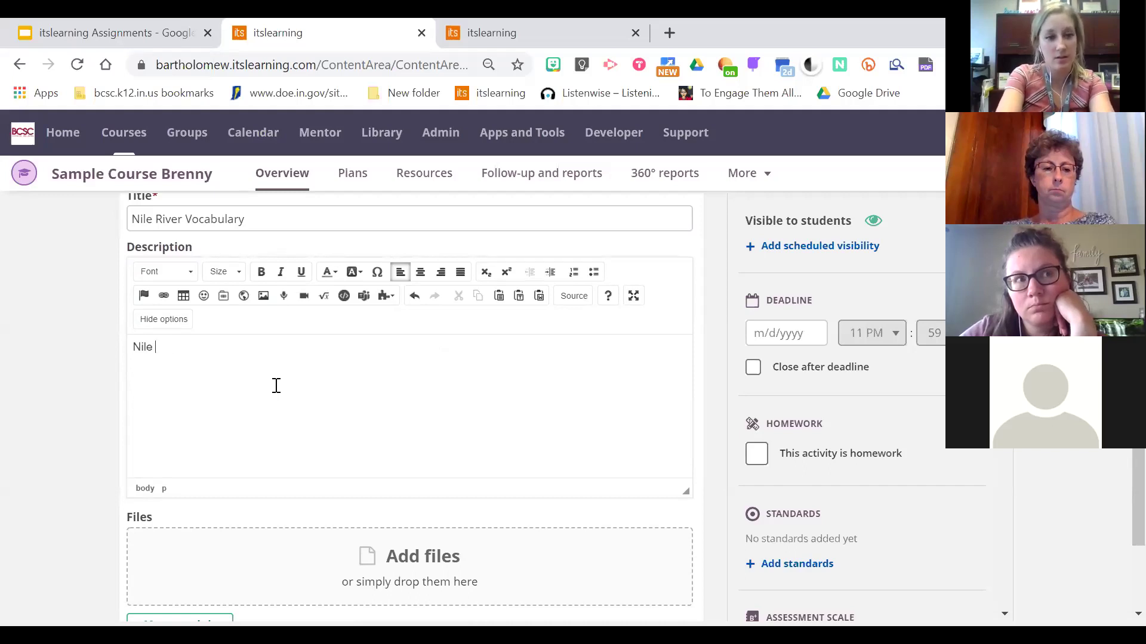
pyautogui.press('BackSpace')
pyautogui.write('Pl')
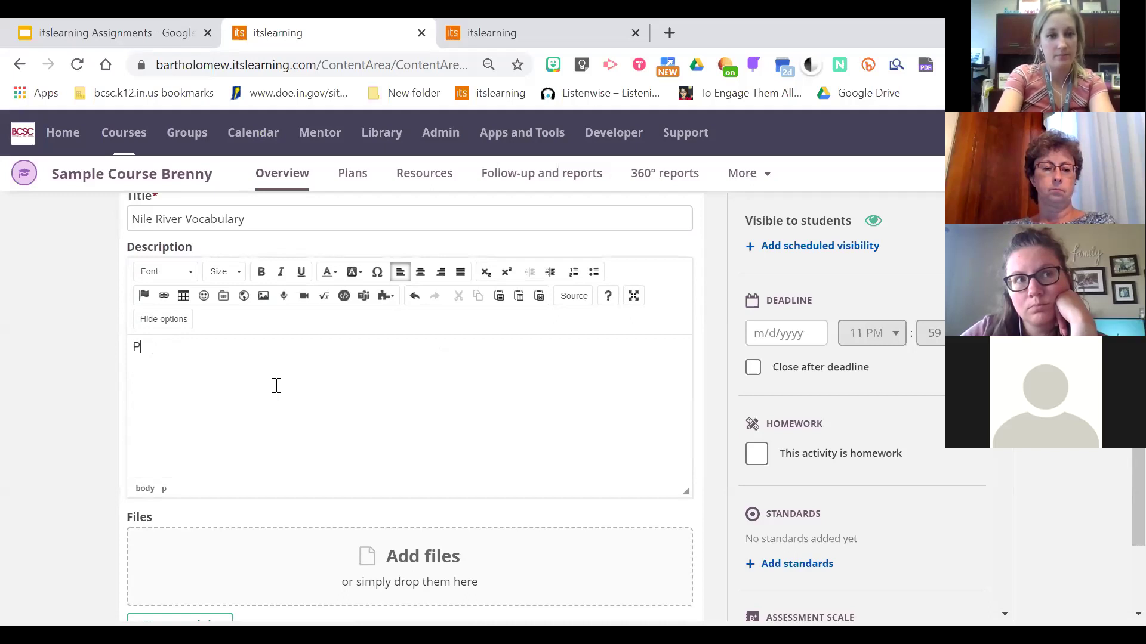
pyautogui.write('ease')
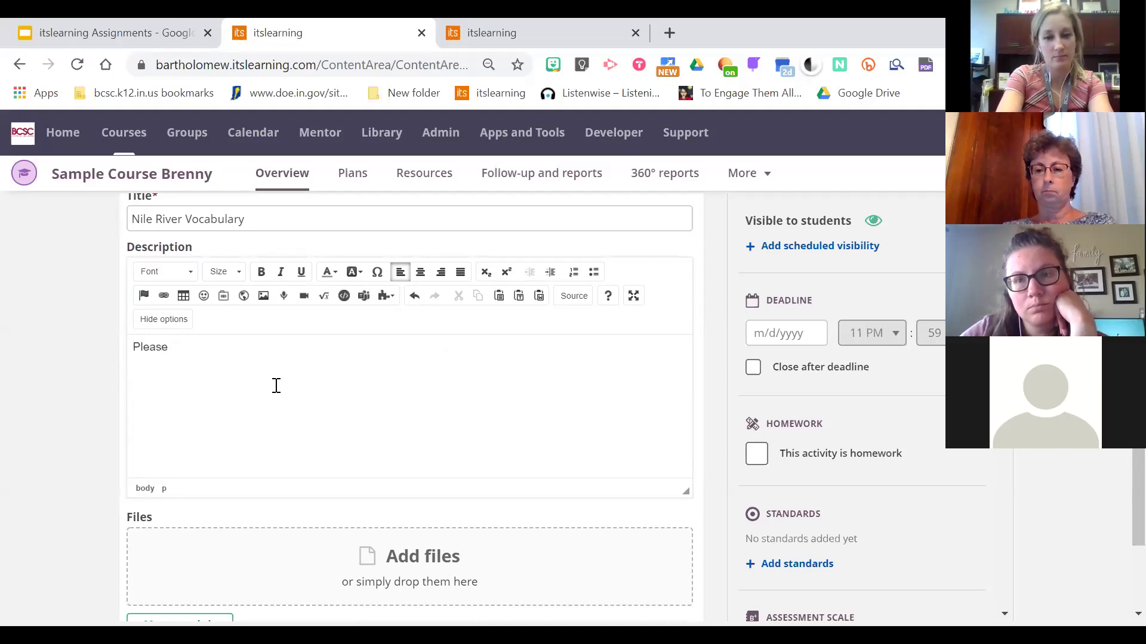
pyautogui.write(' describe the')
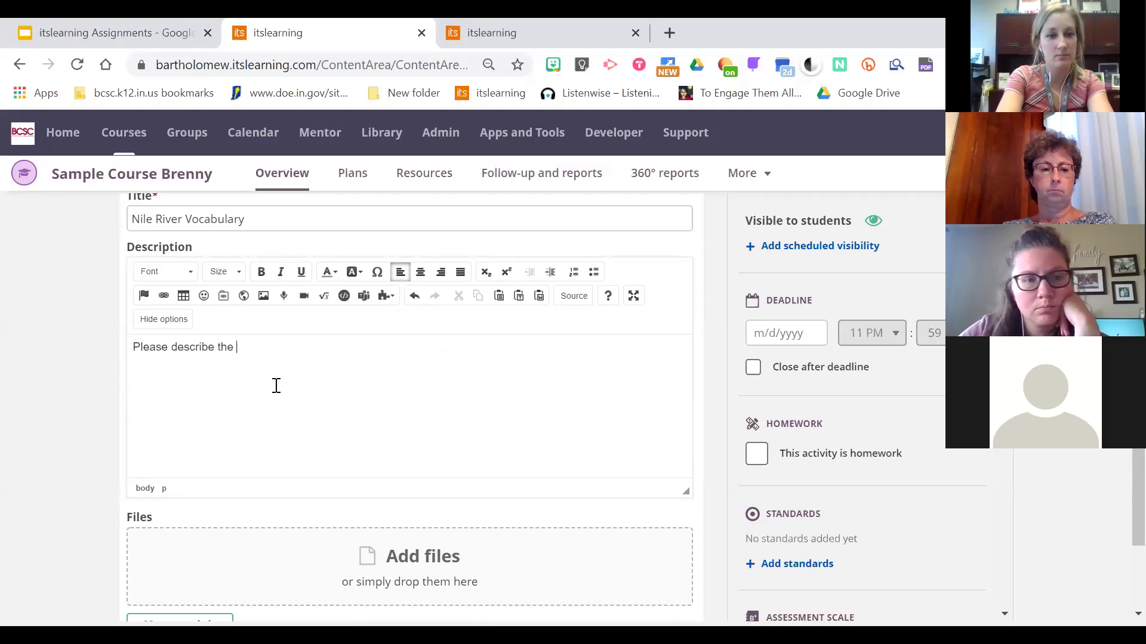
pyautogui.write(' Nil')
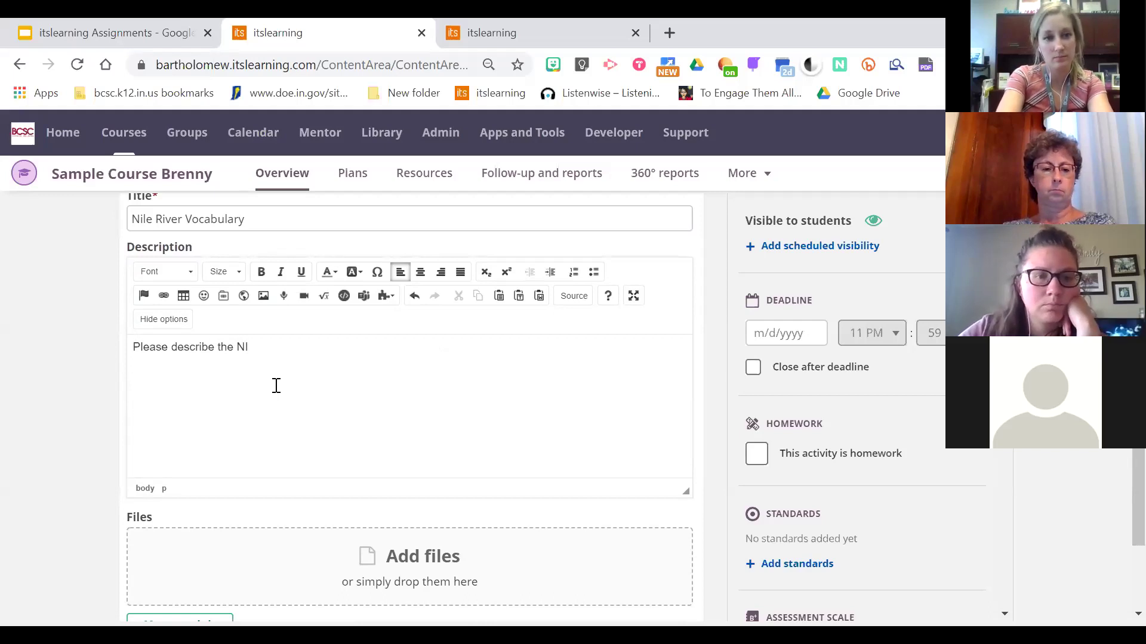
pyautogui.write('e River vocabulry')
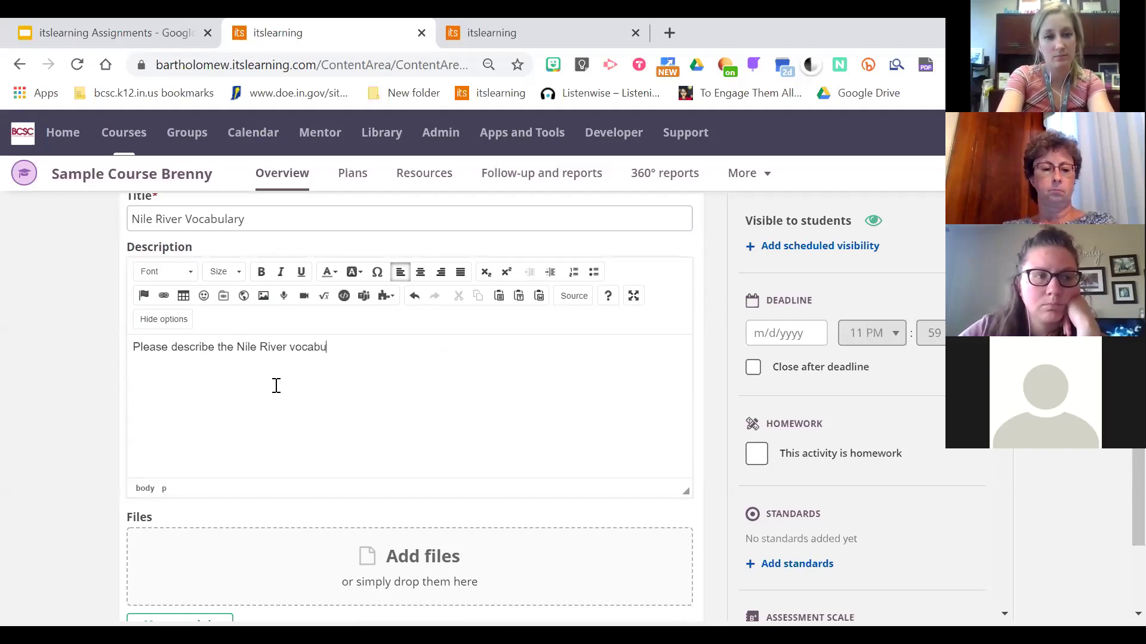
pyautogui.press('BackSpace')
pyautogui.press('BackSpace')
pyautogui.press('BackSpace')
pyautogui.write('lary ')
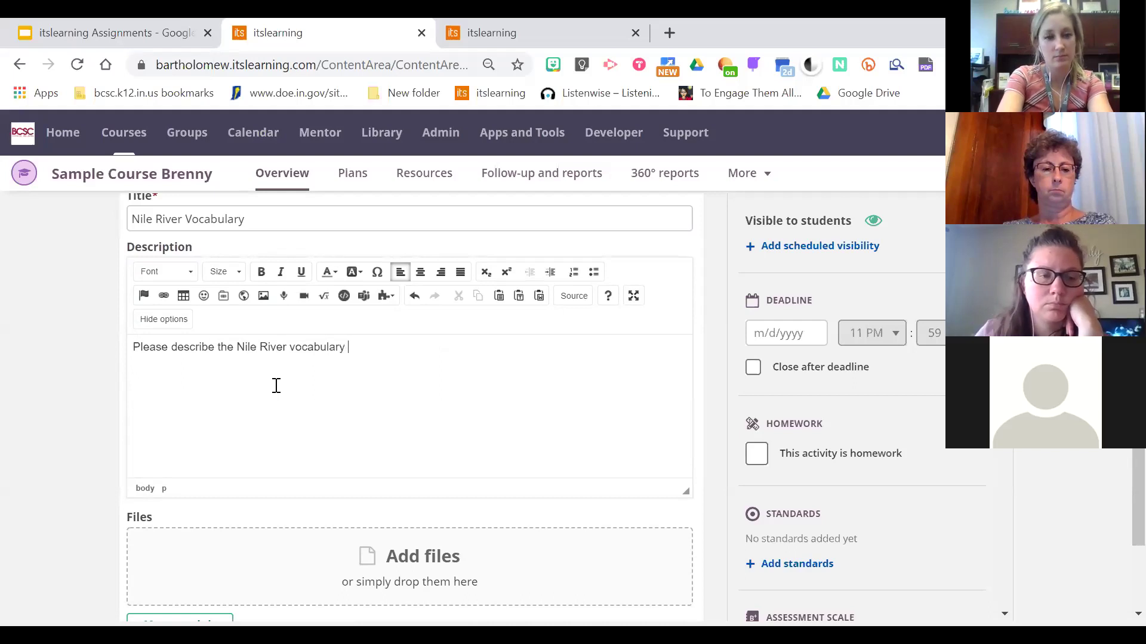
pyautogui.write('terms below.')
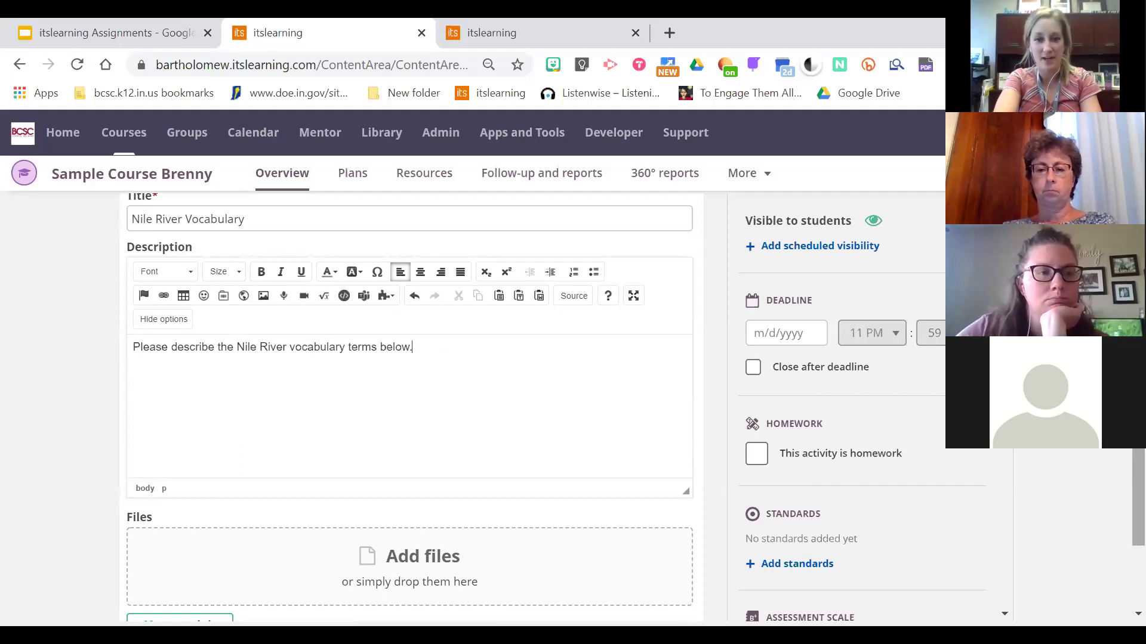
# - Collapse the description editor's extra formatting options and show them again
pyautogui.scroll(-1, 409, 358)
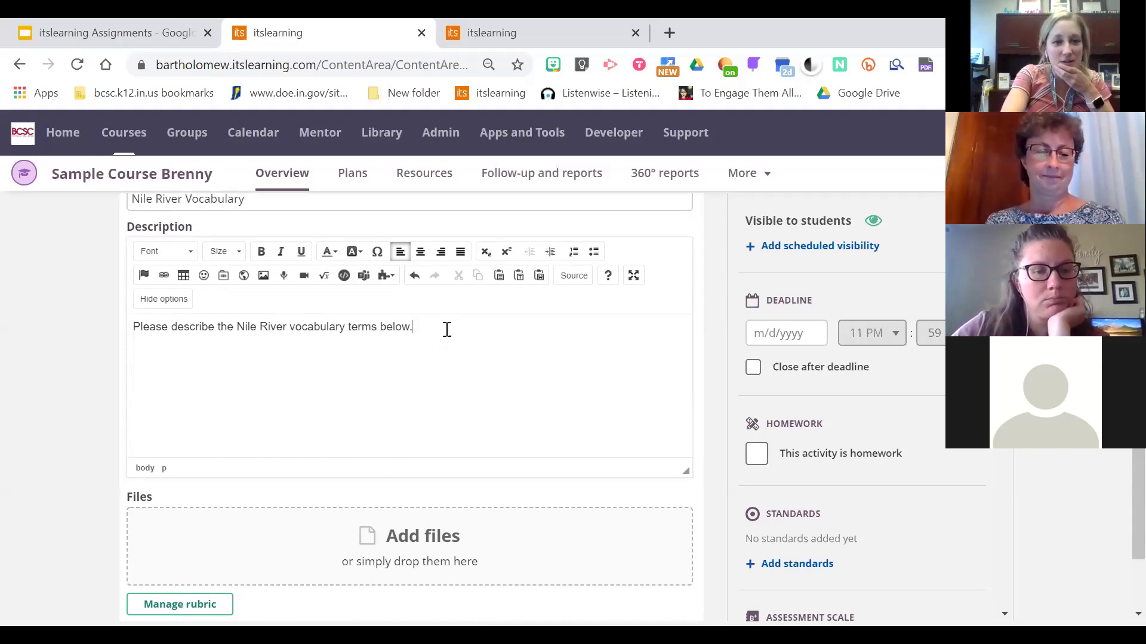
pyautogui.click(170, 303)
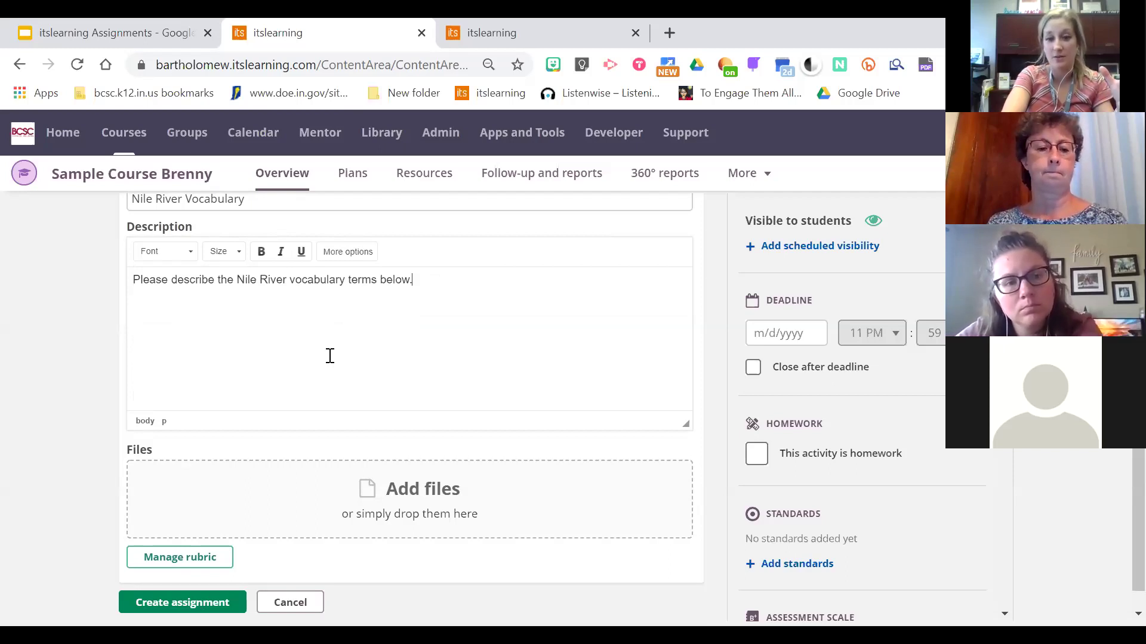
pyautogui.click(335, 253)
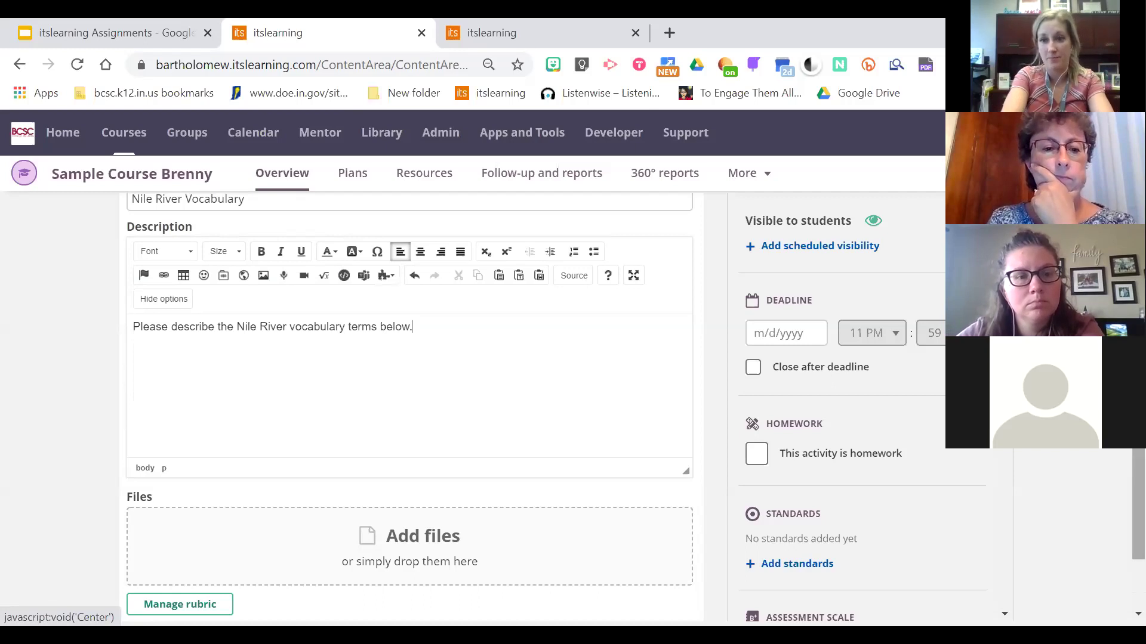
# - Examine the rest of the assignment form, including files, rubric, homework, standards, assessment scale and peer assessment settings
pyautogui.scroll(-1, 733, 251)
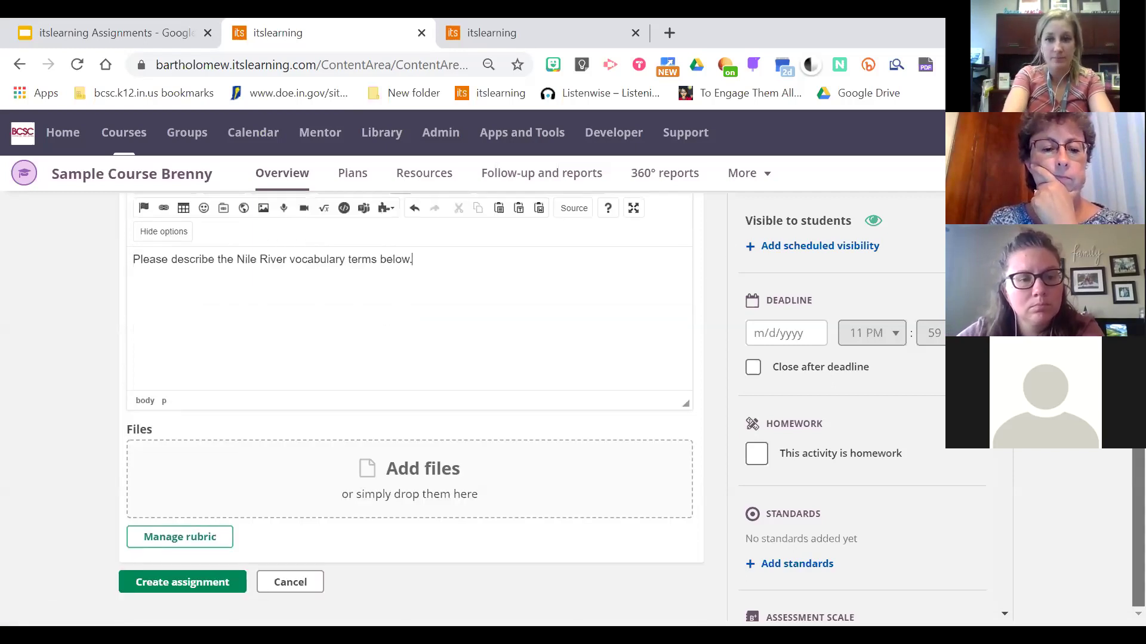
pyautogui.scroll(-1, 863, 411)
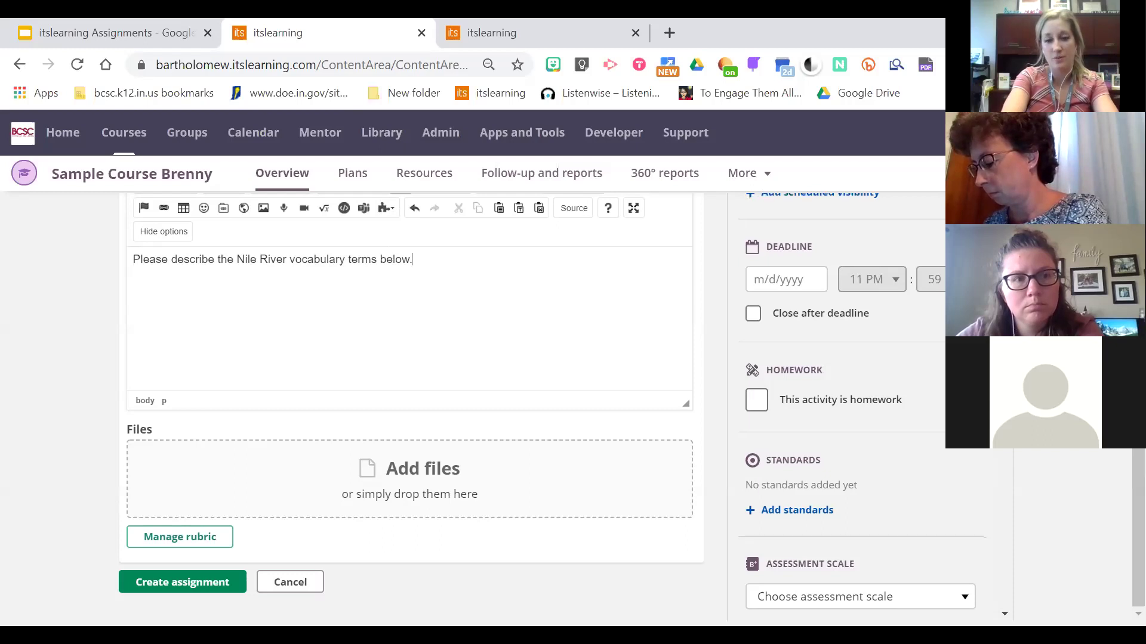
pyautogui.scroll(-2, 859, 406)
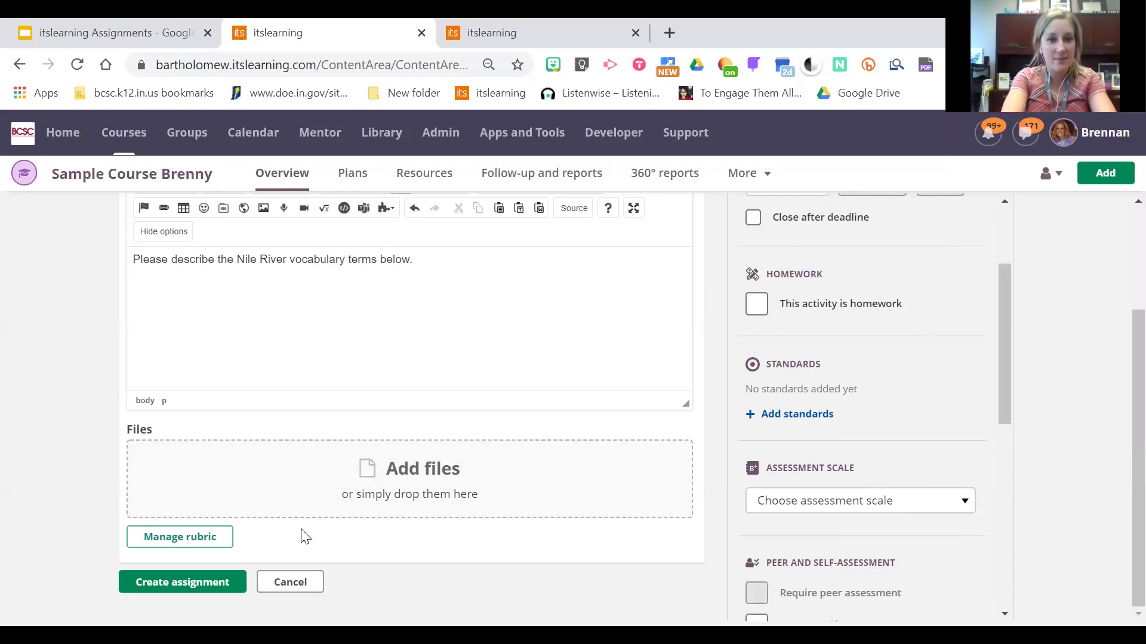
pyautogui.scroll(3, 1116, 321)
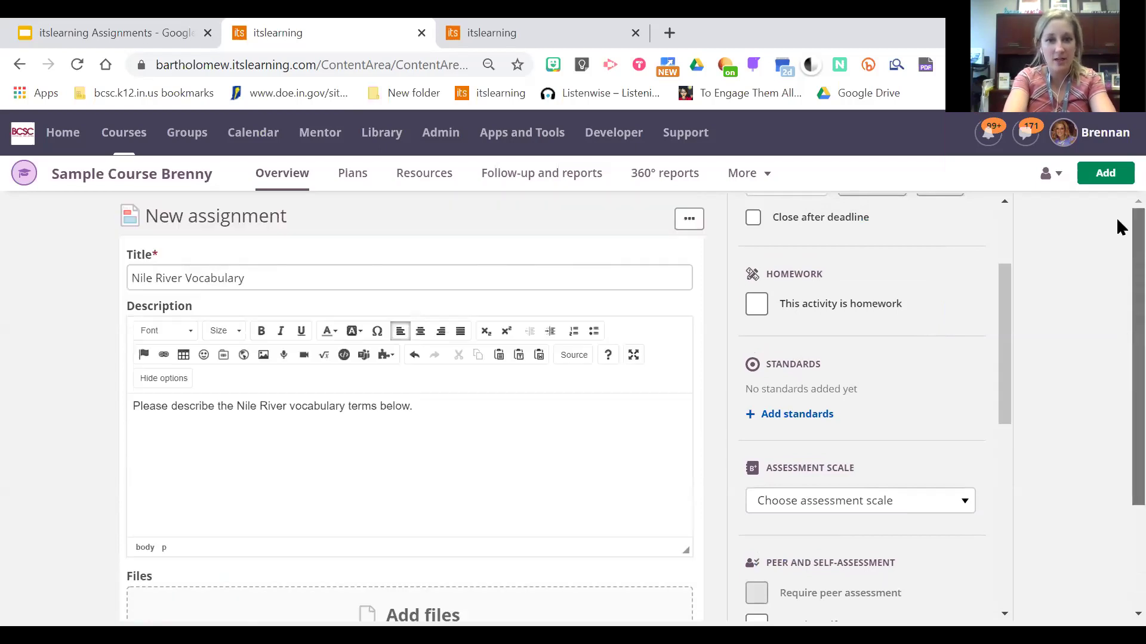
pyautogui.scroll(-3, 1117, 219)
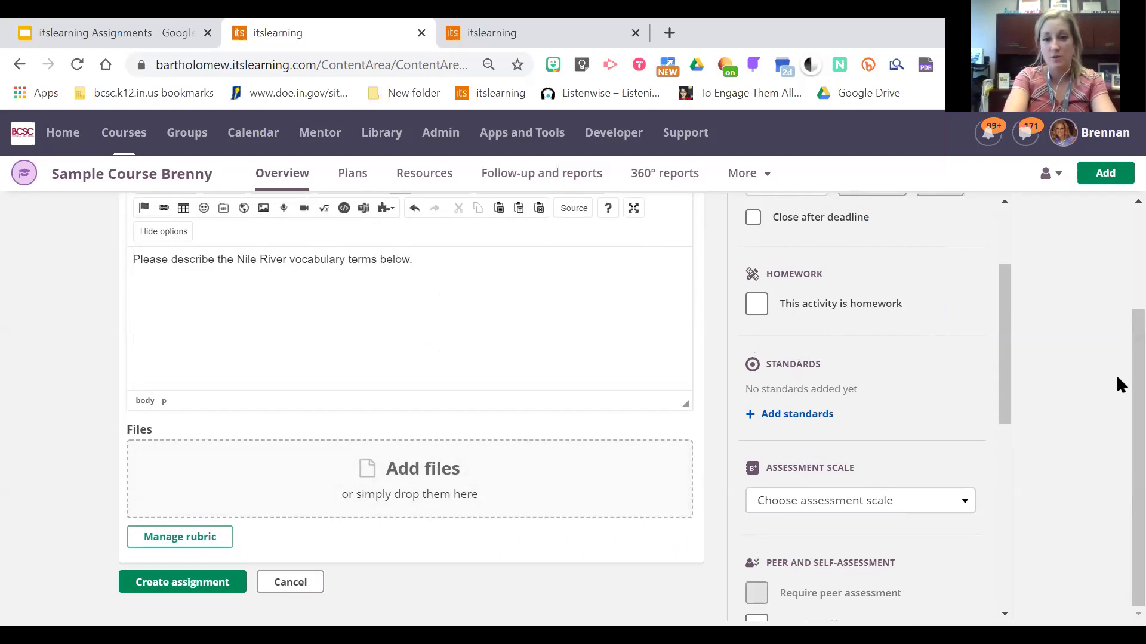
pyautogui.scroll(1, 1116, 374)
pyautogui.scroll(1, 1004, 319)
# - Set the assignment's deadline date to 7/17/2020
pyautogui.moveTo(1004, 319); pyautogui.dragTo(1004, 263)
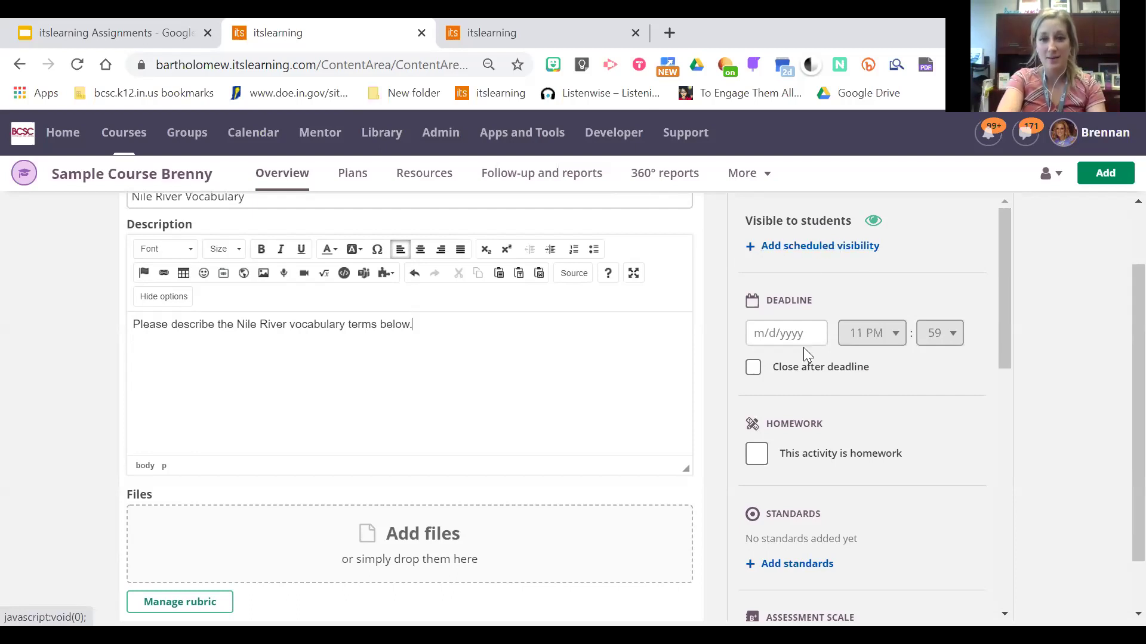
pyautogui.click(783, 337)
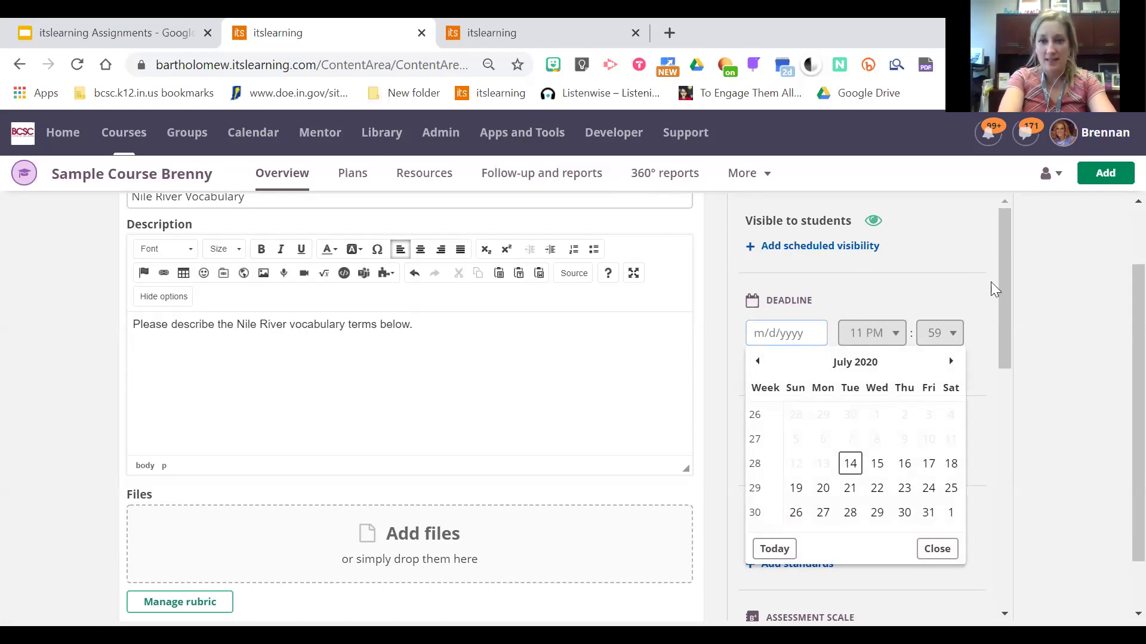
pyautogui.moveTo(1002, 270); pyautogui.dragTo(1007, 291)
pyautogui.click(791, 278)
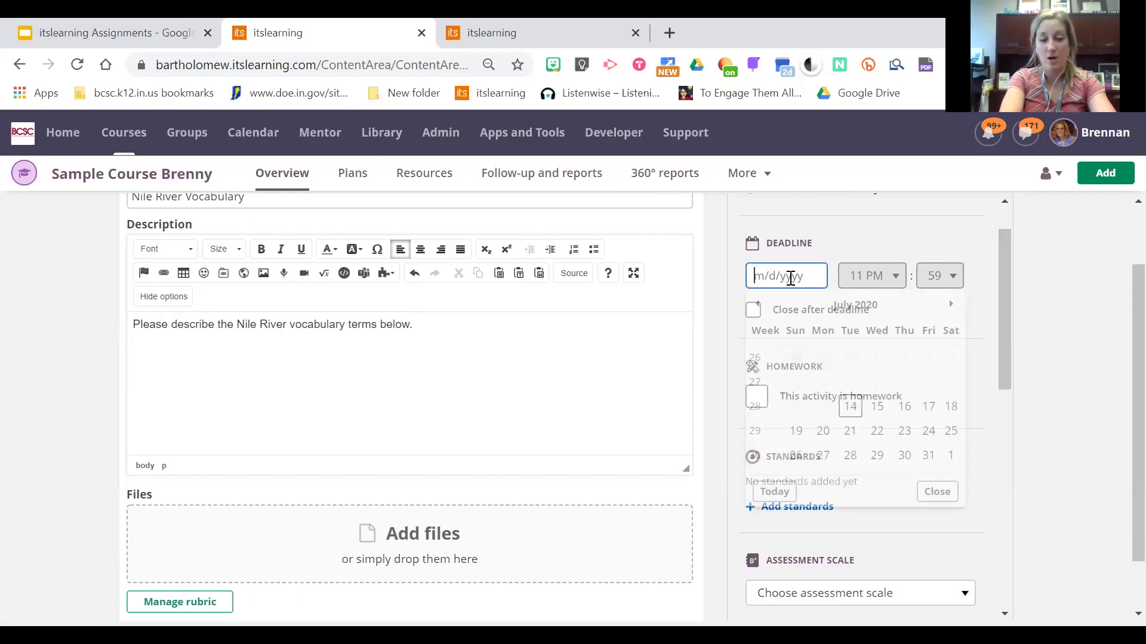
pyautogui.click(925, 412)
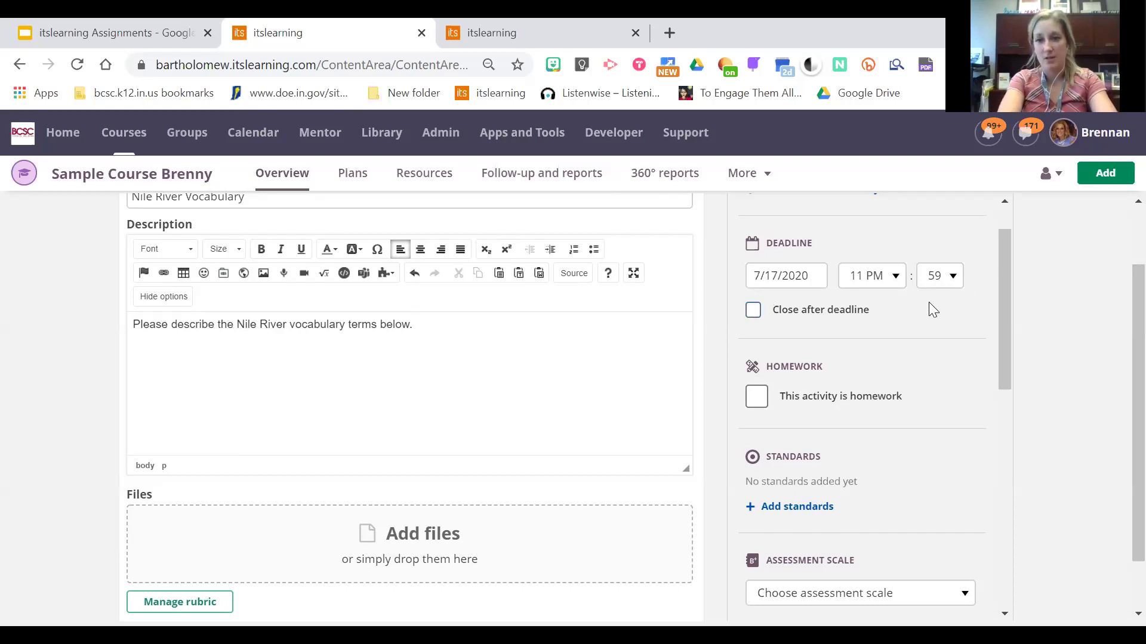
# - Review the homework, standards, assessment scale, peer assessment and results settings, and look at the course's additional options
pyautogui.moveTo(1005, 266); pyautogui.dragTo(1005, 302)
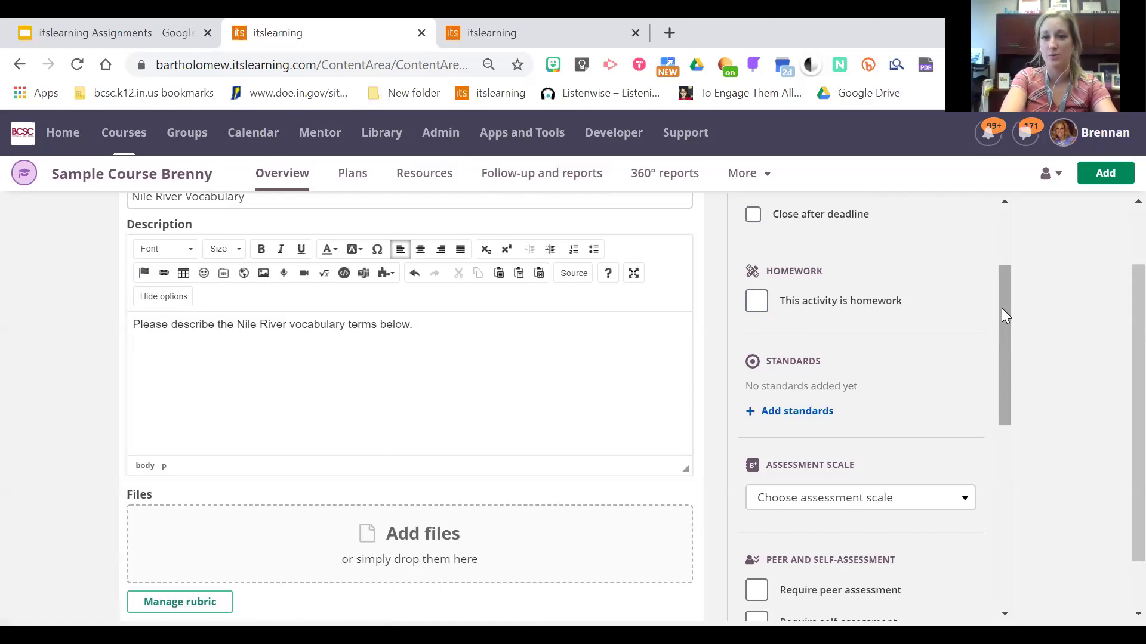
pyautogui.moveTo(1001, 306); pyautogui.dragTo(1001, 332)
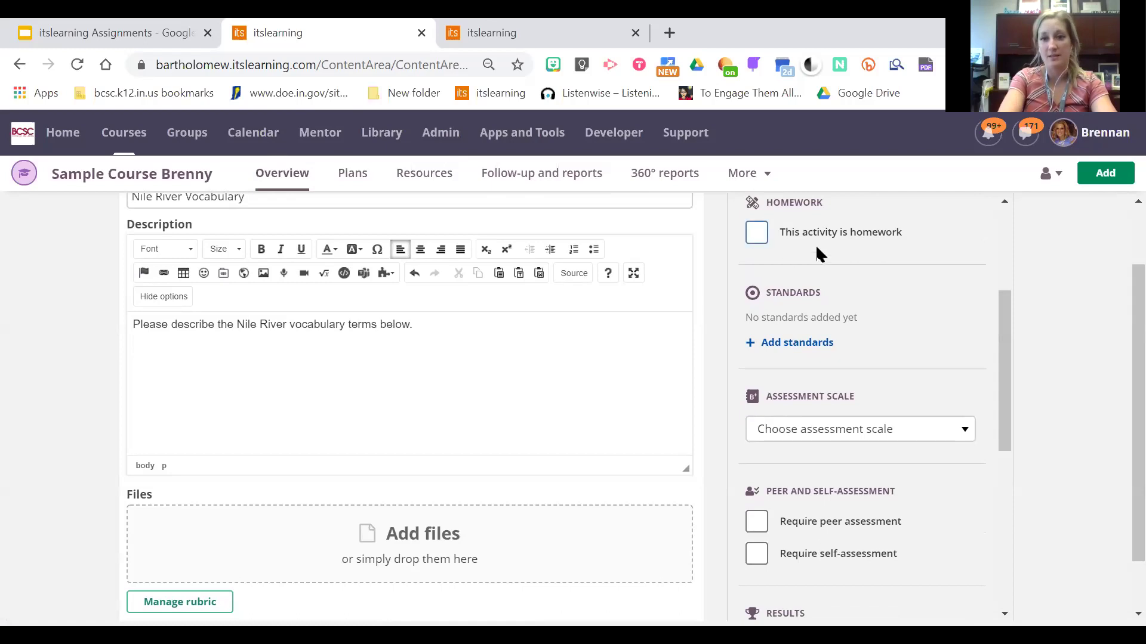
pyautogui.scroll(-1, 1115, 289)
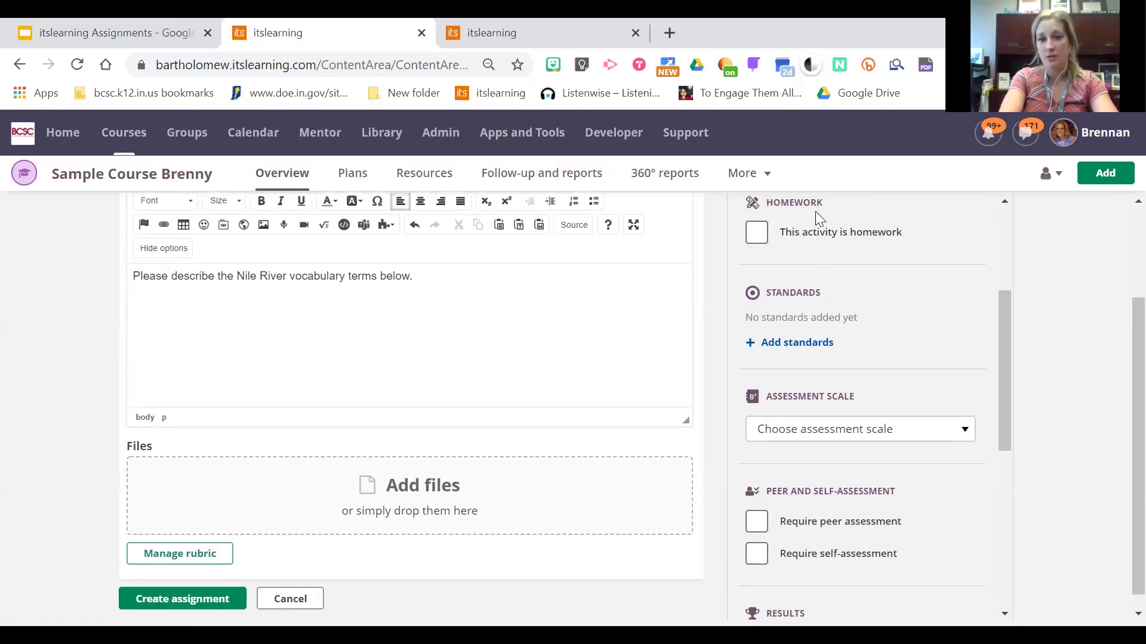
pyautogui.moveTo(1002, 329); pyautogui.dragTo(1005, 360)
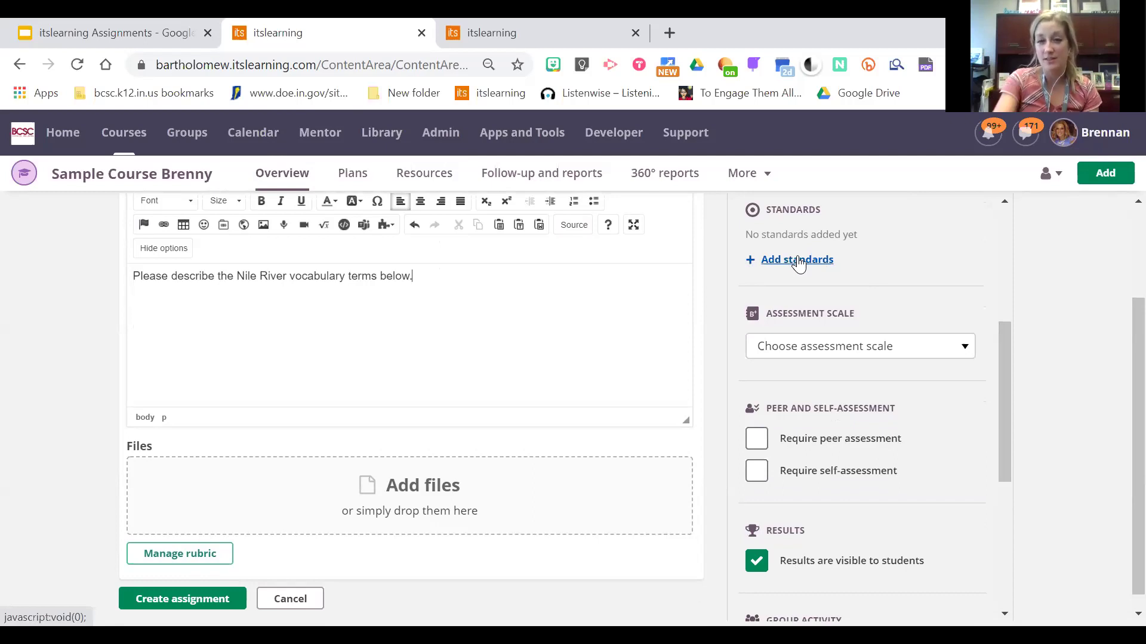
pyautogui.click(744, 175)
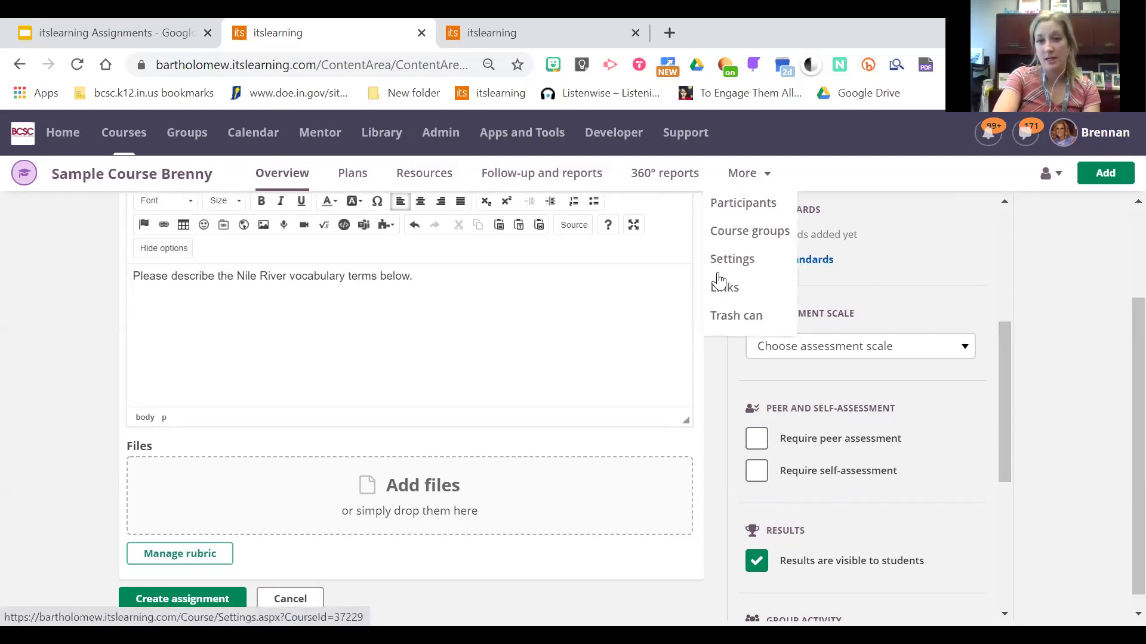
pyautogui.click(957, 260)
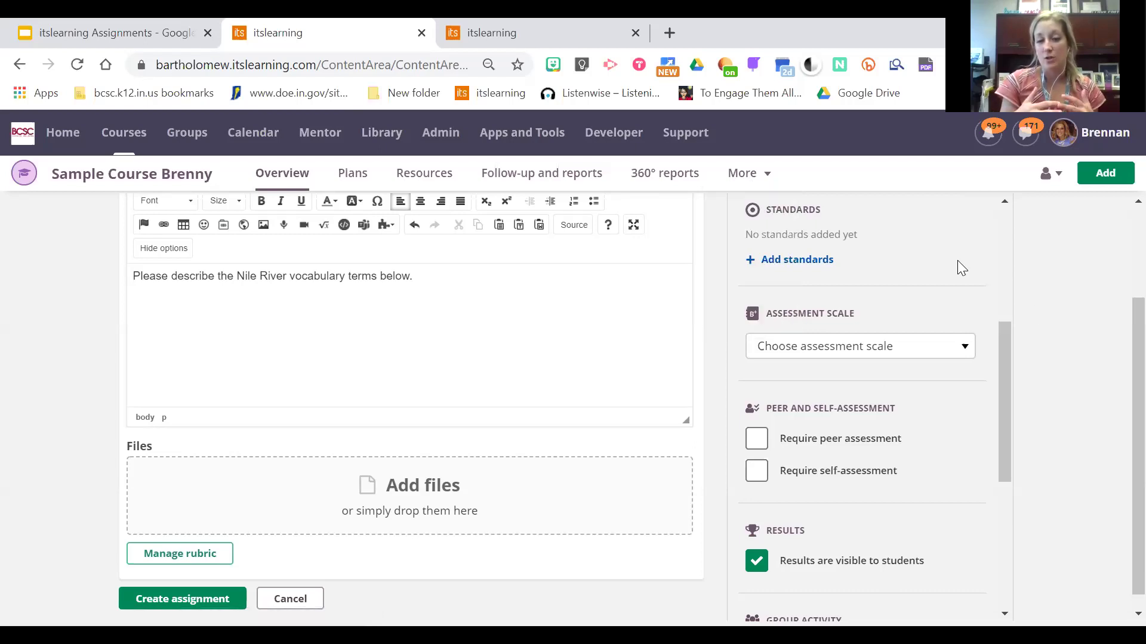
# - Add standards 7.1.5 and 7.1.4 to the assignment
pyautogui.click(801, 260)
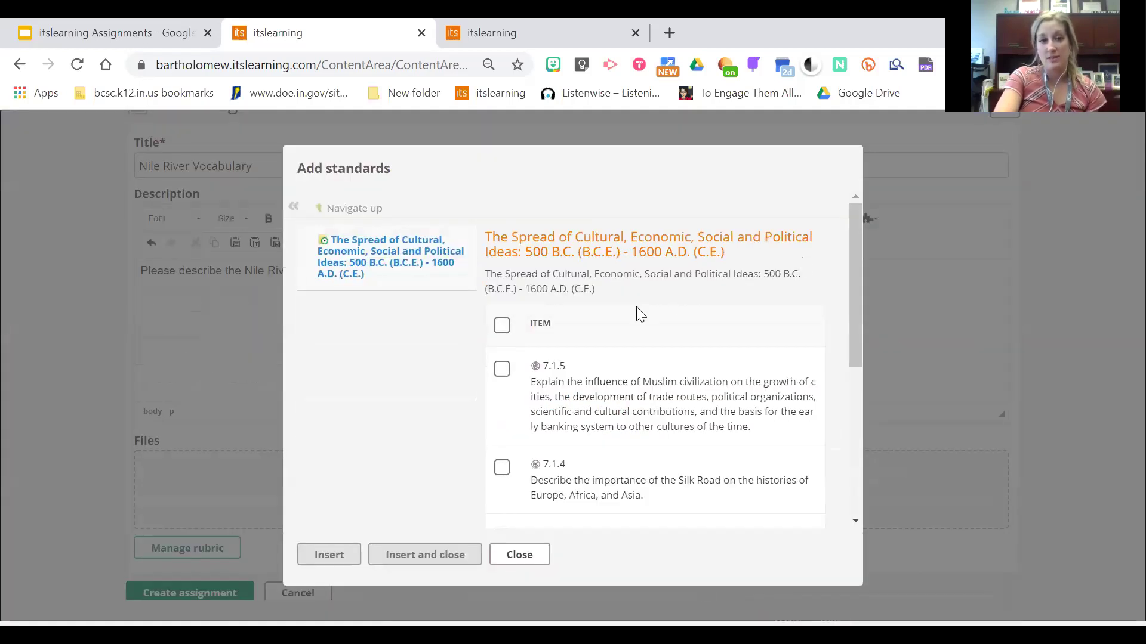
pyautogui.moveTo(851, 290); pyautogui.dragTo(868, 263)
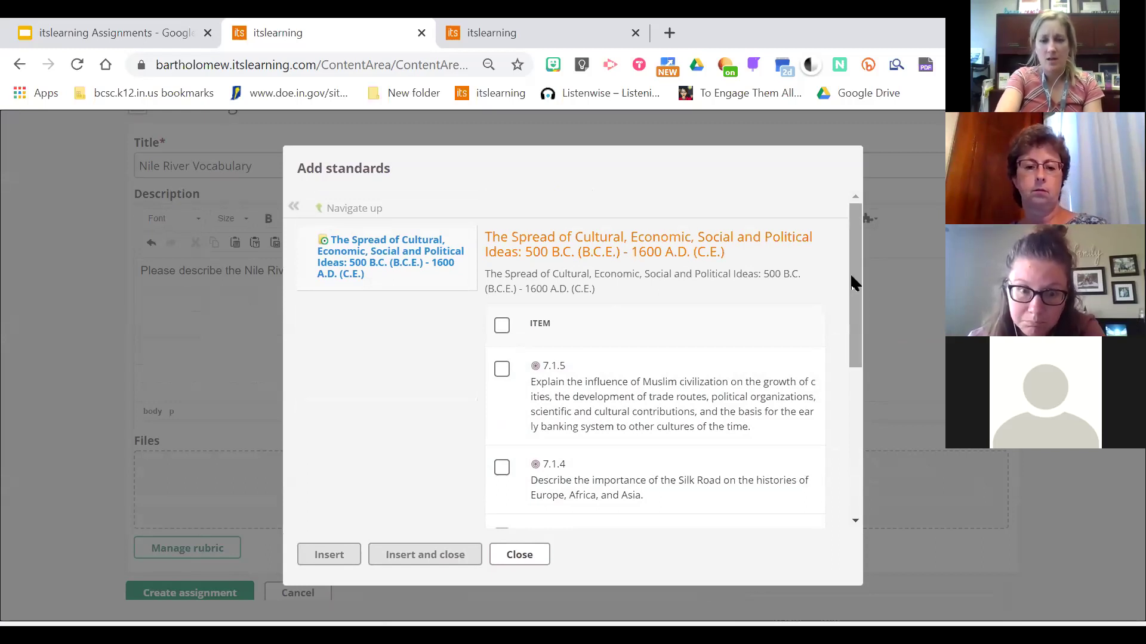
pyautogui.moveTo(850, 273); pyautogui.dragTo(851, 294)
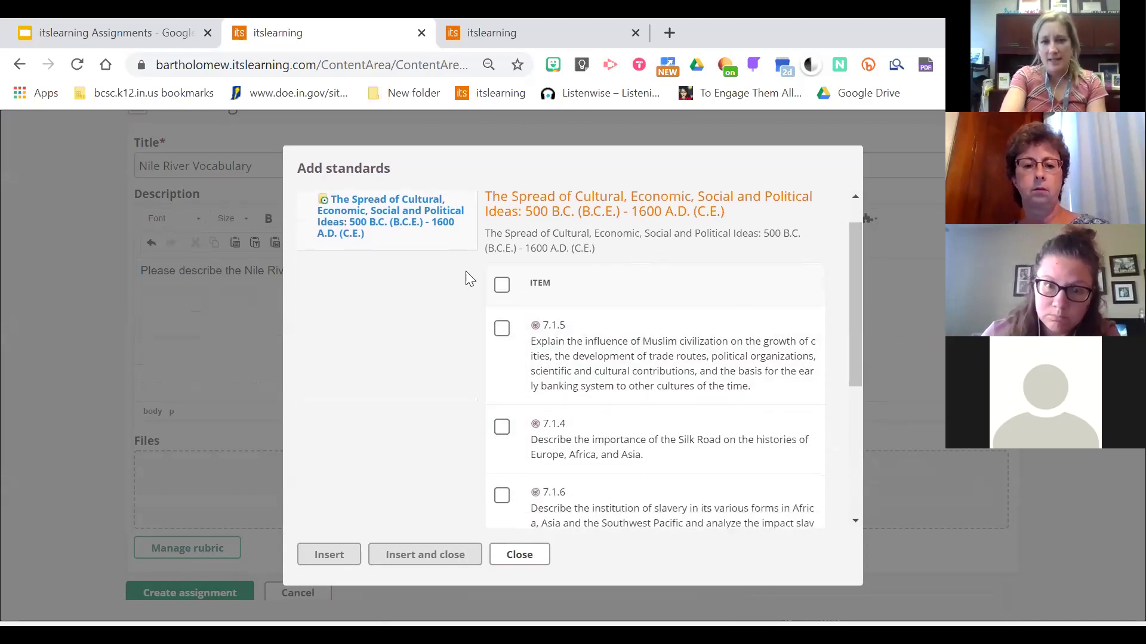
pyautogui.click(502, 330)
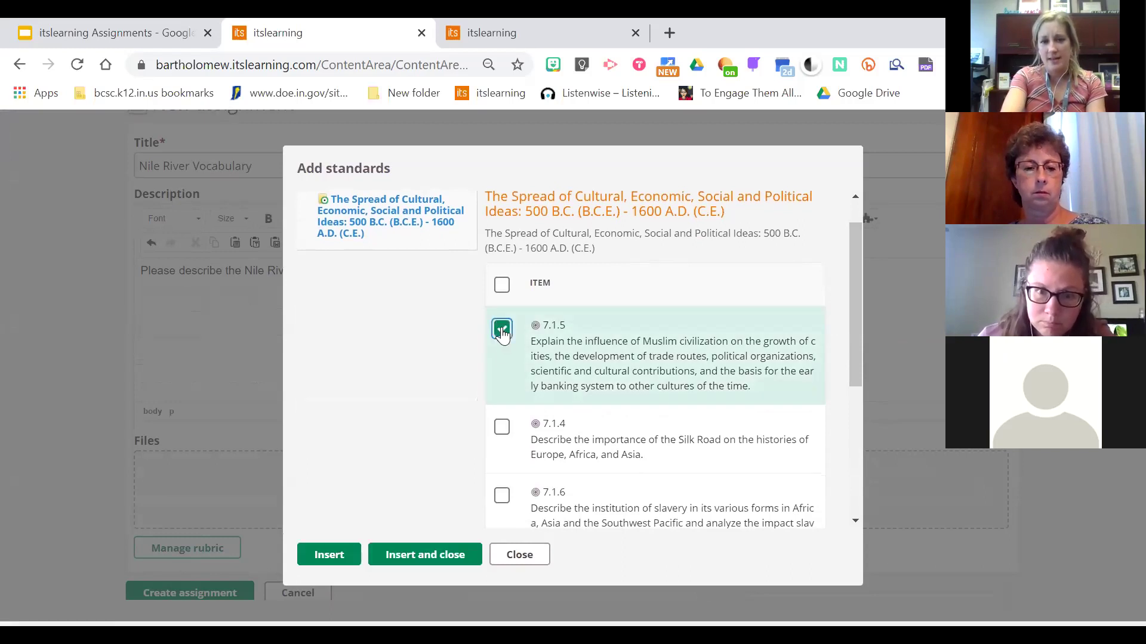
pyautogui.click(501, 427)
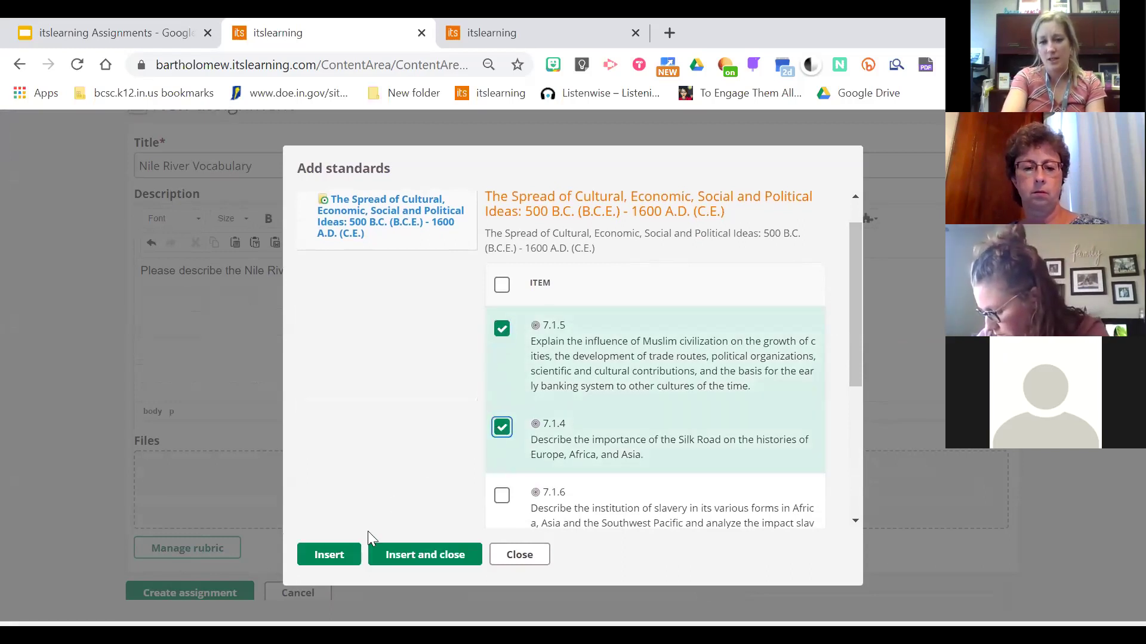
pyautogui.click(411, 555)
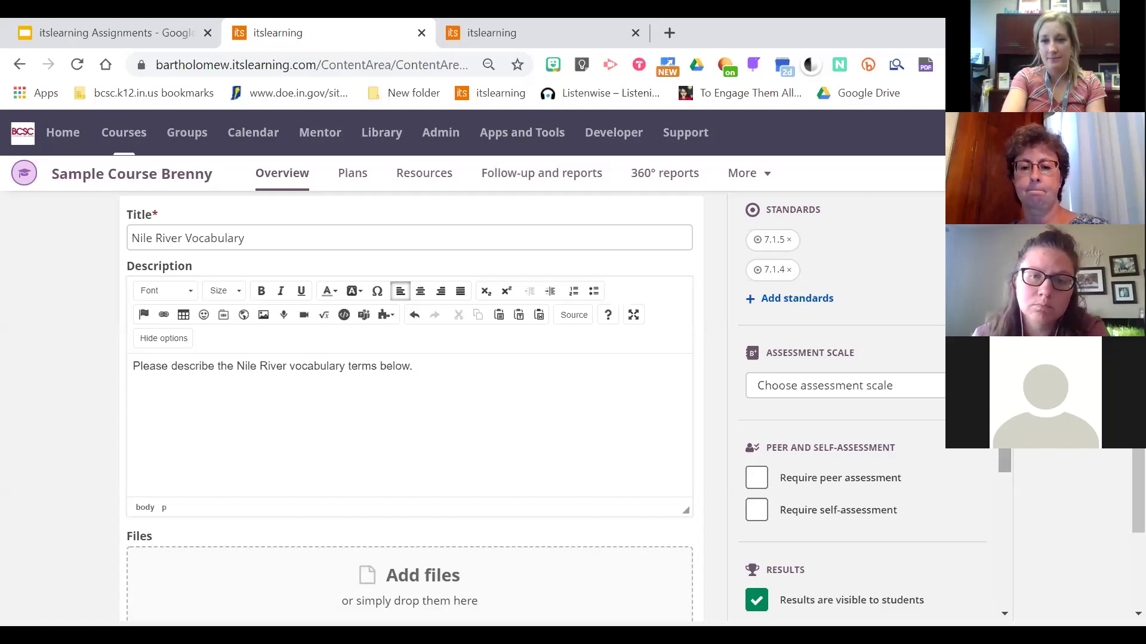
# - Review the available assessment scales for the assignment without choosing one
pyautogui.scroll(-2, 844, 418)
pyautogui.click(845, 291)
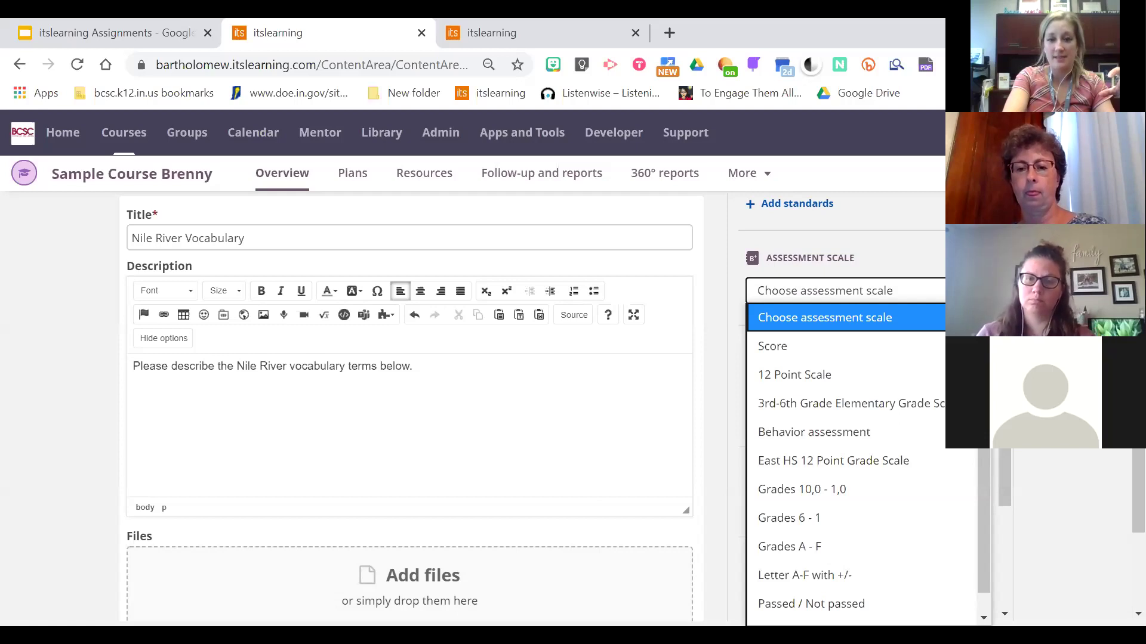
pyautogui.press('Down')
pyautogui.scroll(-1, 925, 487)
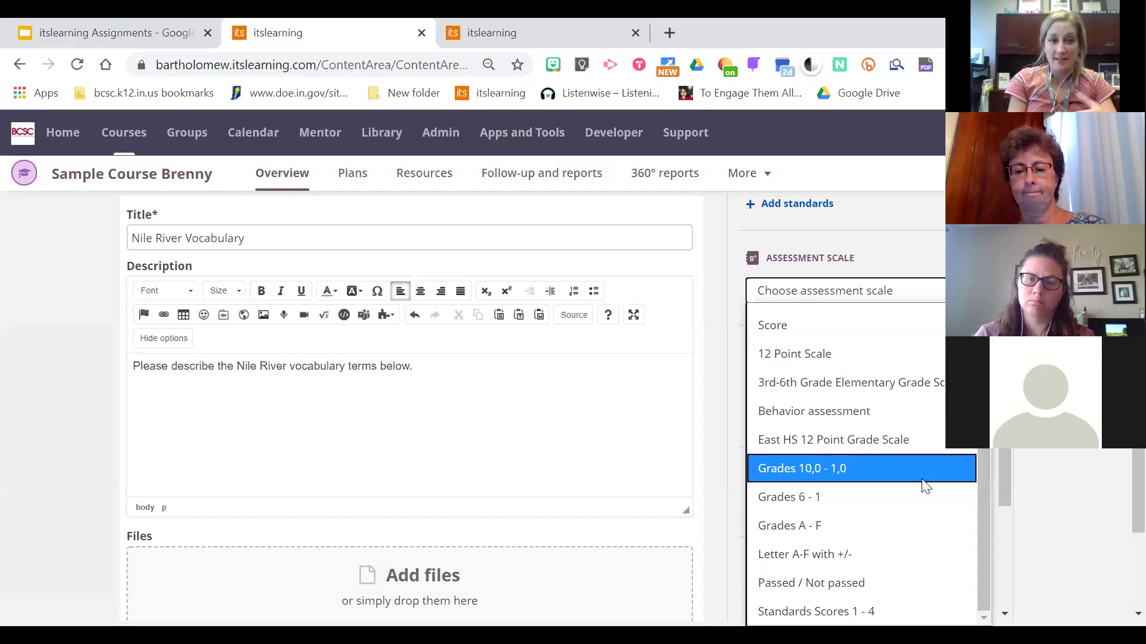
pyautogui.scroll(1, 928, 410)
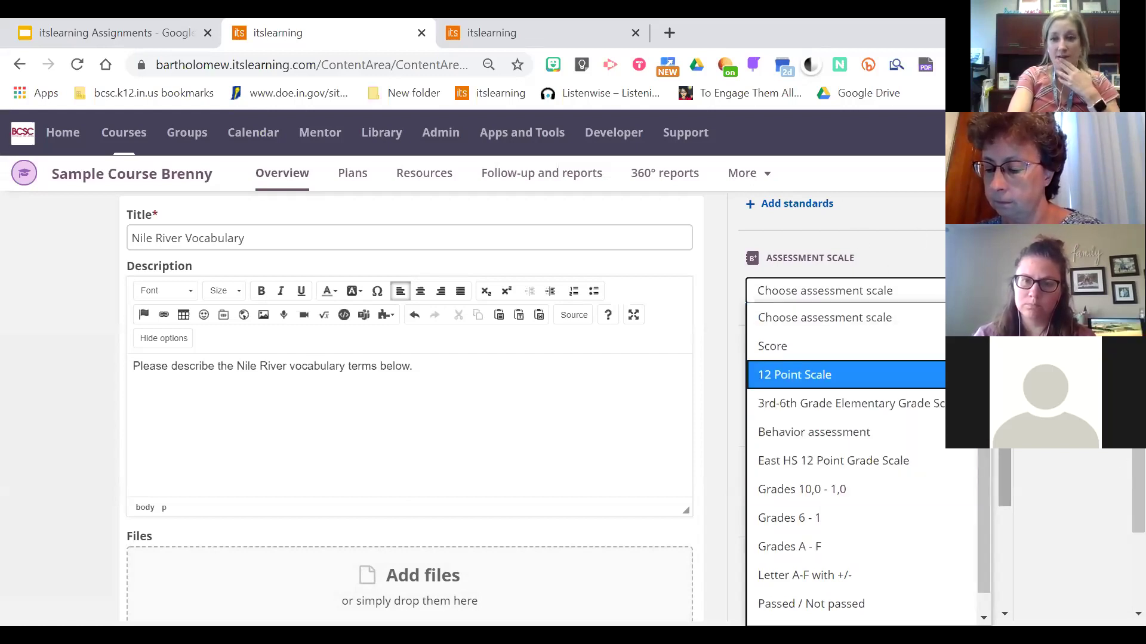
pyautogui.press('Escape')
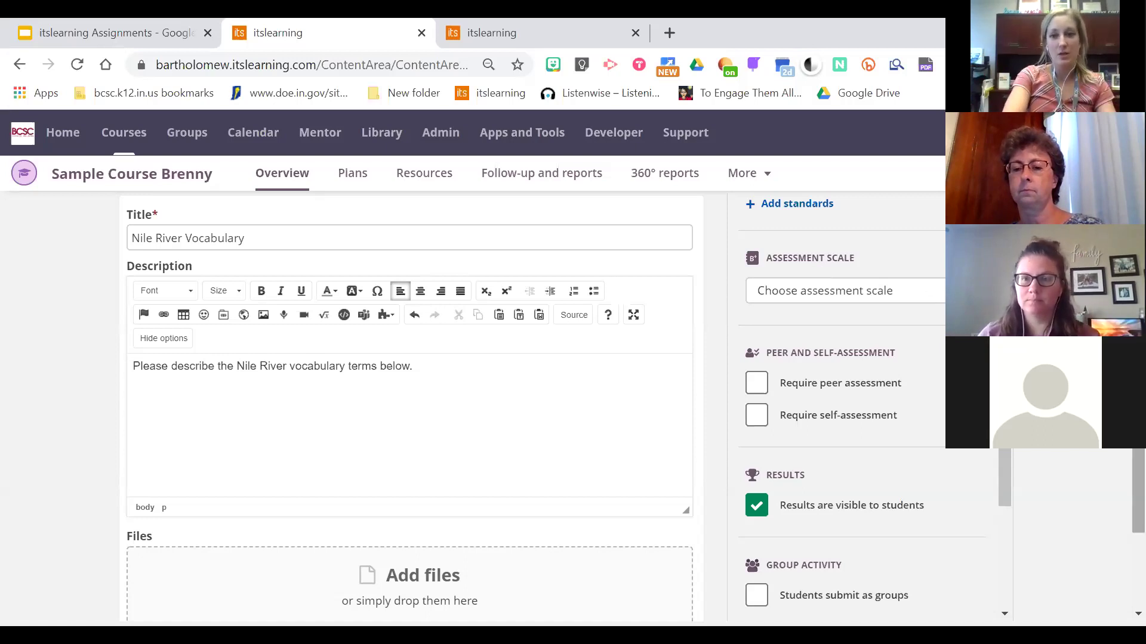
# - Examine the peer assessment, results, group activity, anonymous submission, plagiarism and mandatory settings, and recheck the assignment's deadline and standards
pyautogui.scroll(-1, 409, 406)
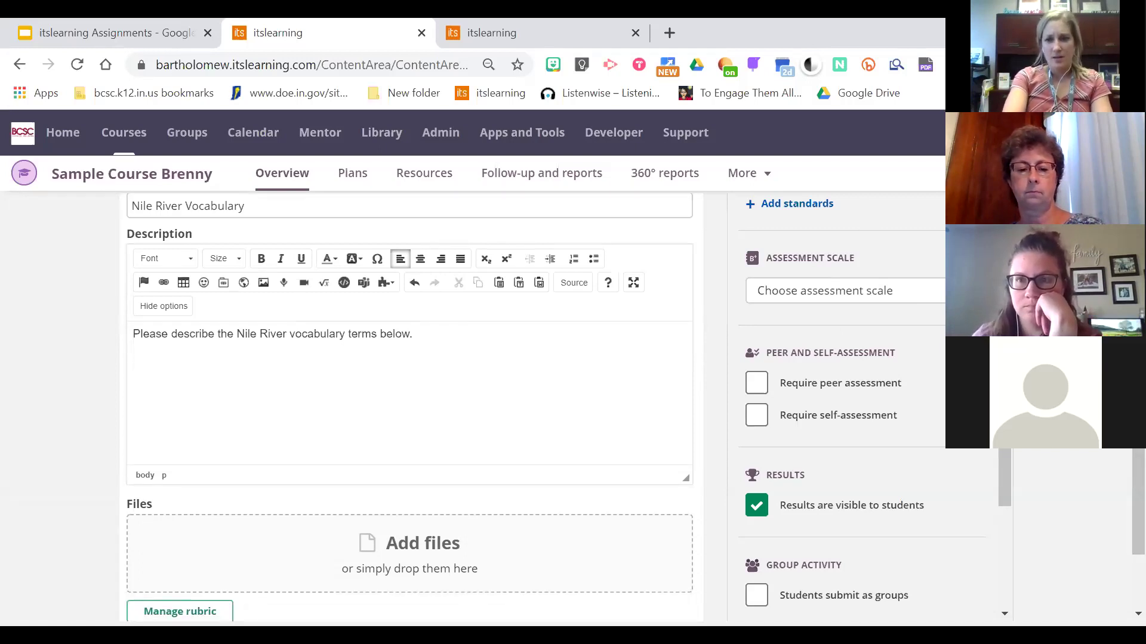
pyautogui.scroll(-2, 860, 406)
pyautogui.scroll(-3, 859, 406)
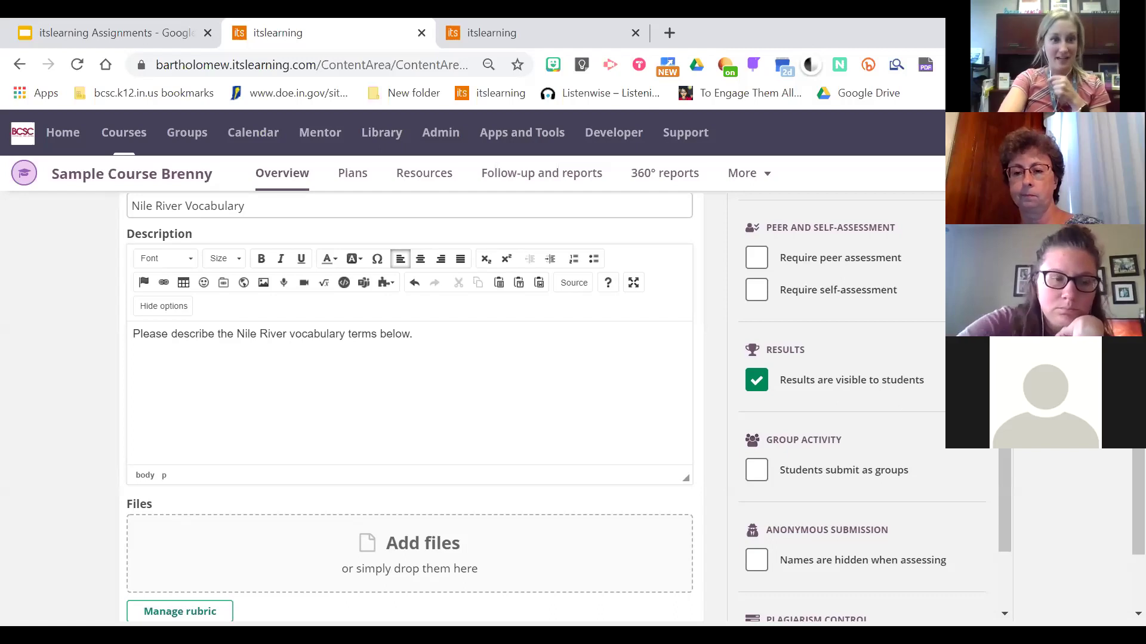
pyautogui.scroll(-1, 410, 406)
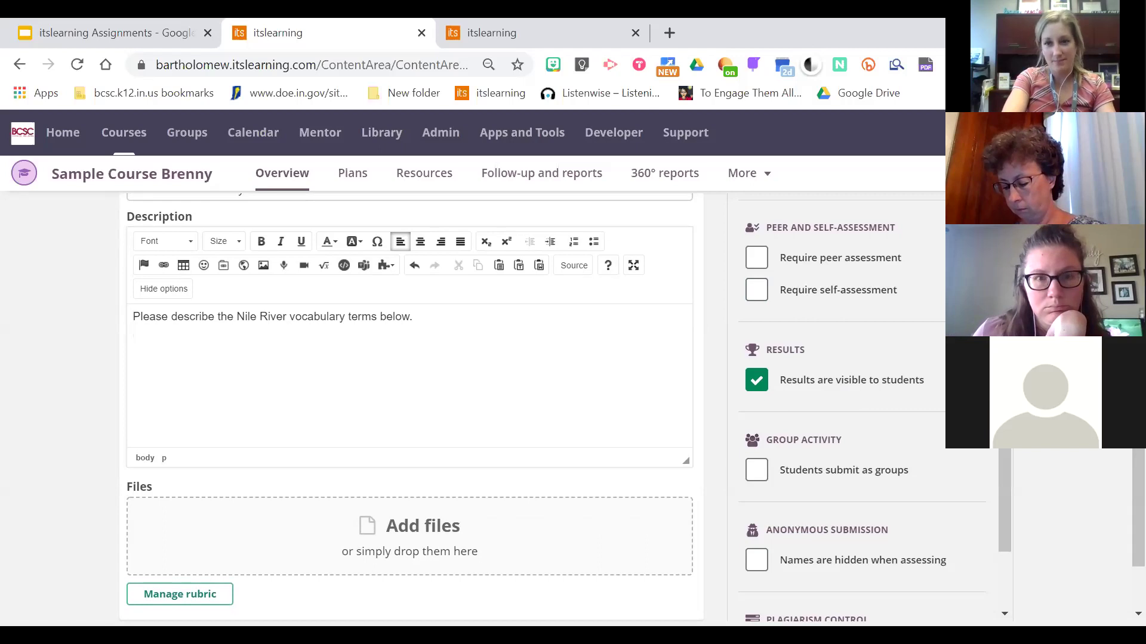
pyautogui.scroll(-1, 411, 388)
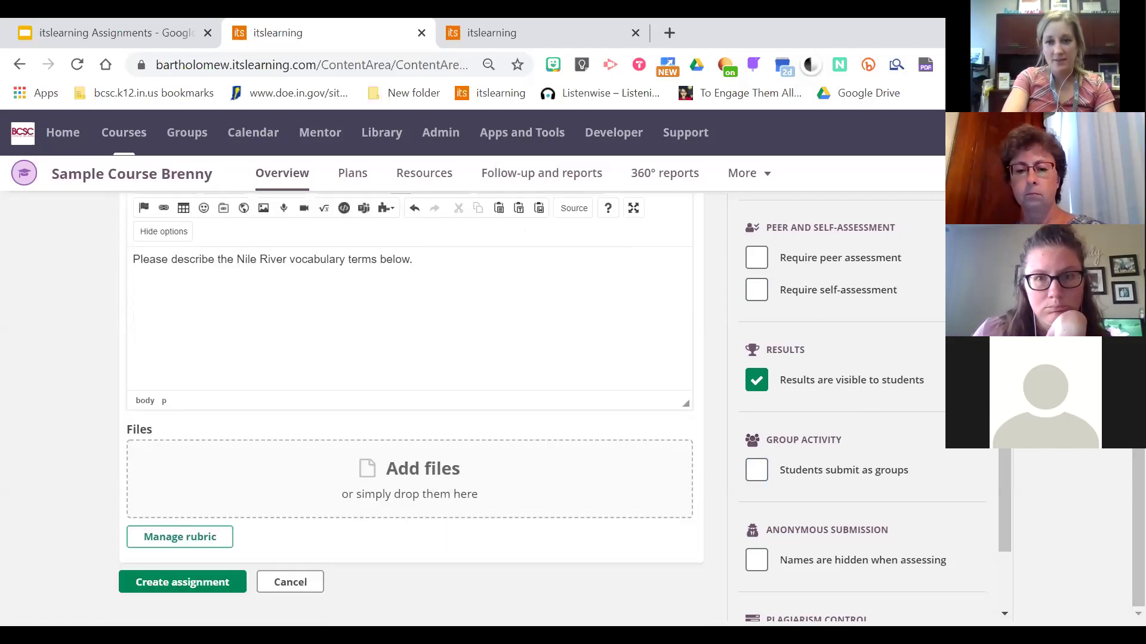
pyautogui.scroll(-3, 988, 501)
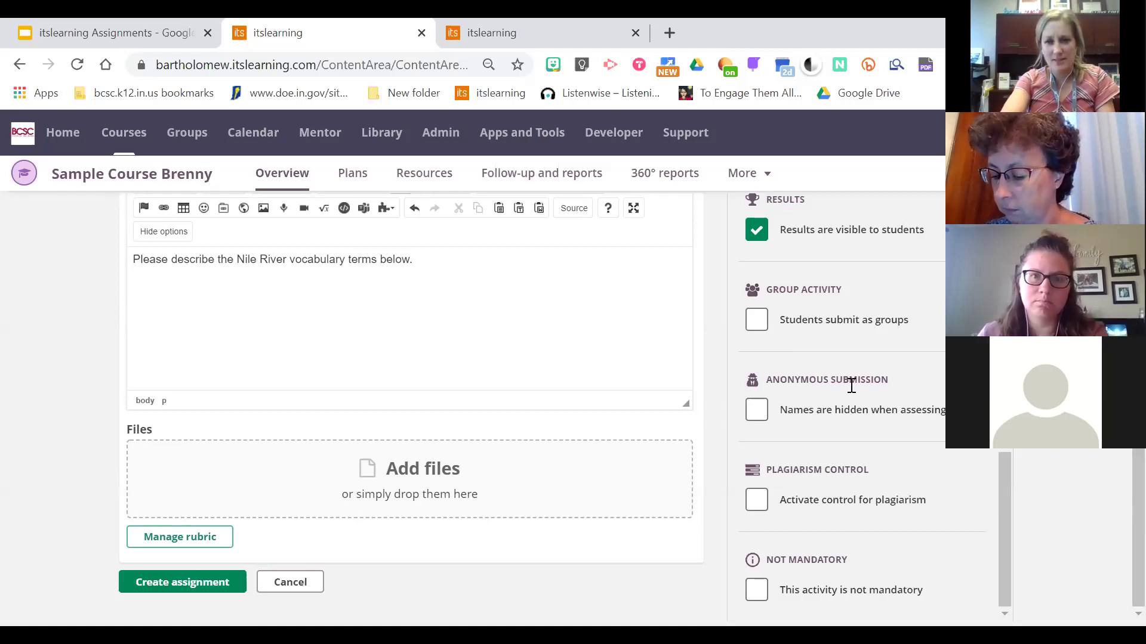
pyautogui.moveTo(834, 421)
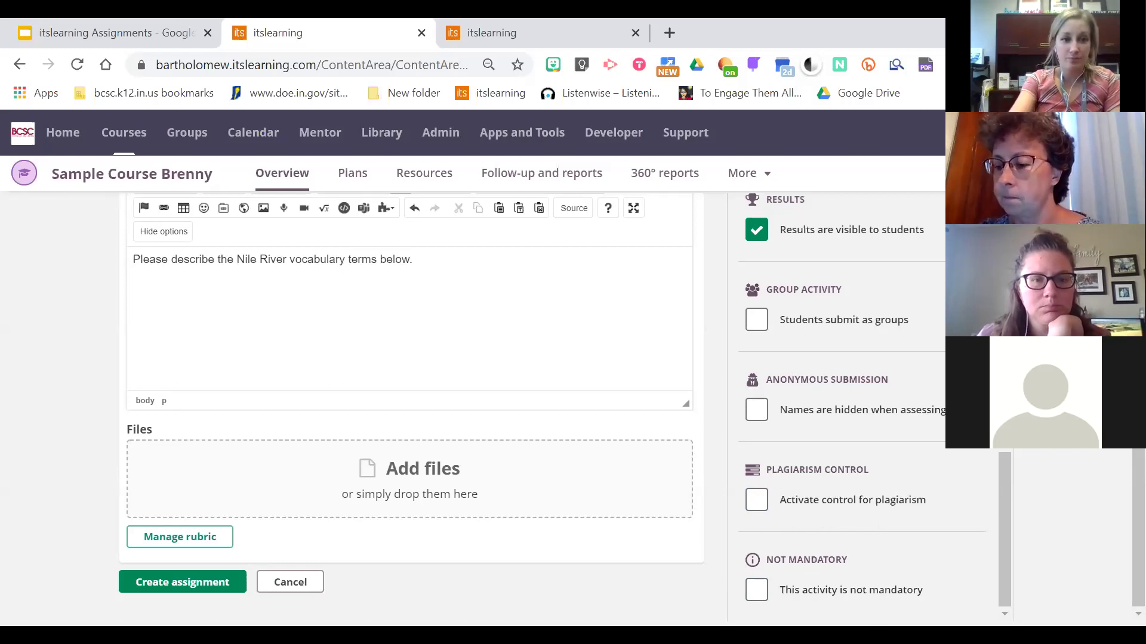
pyautogui.scroll(3, 866, 222)
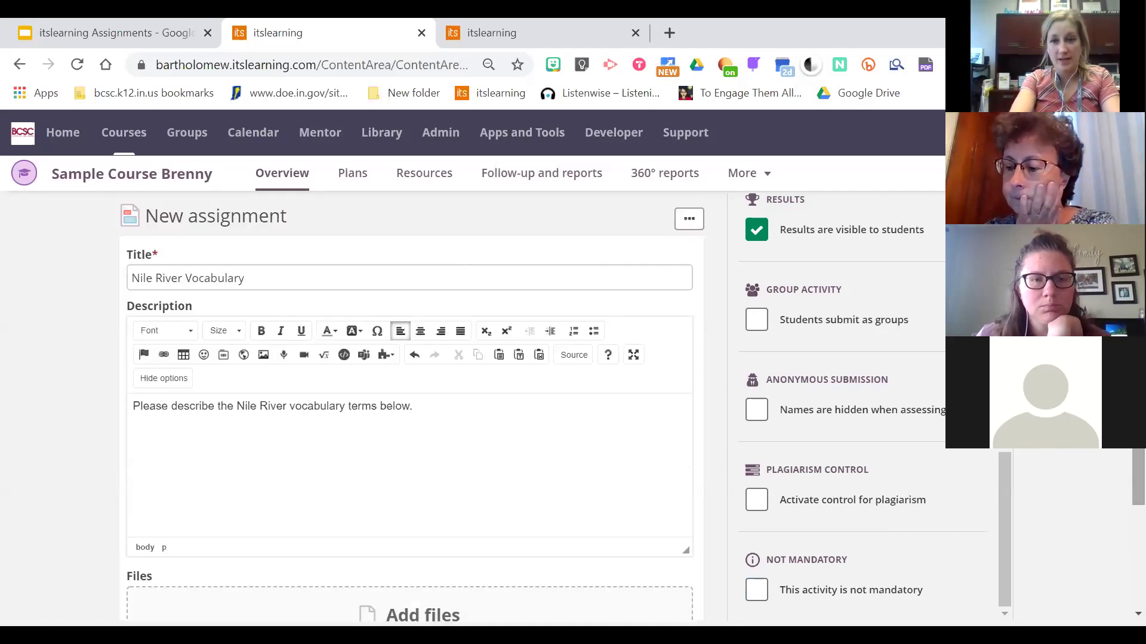
pyautogui.moveTo(1008, 491); pyautogui.dragTo(1007, 250)
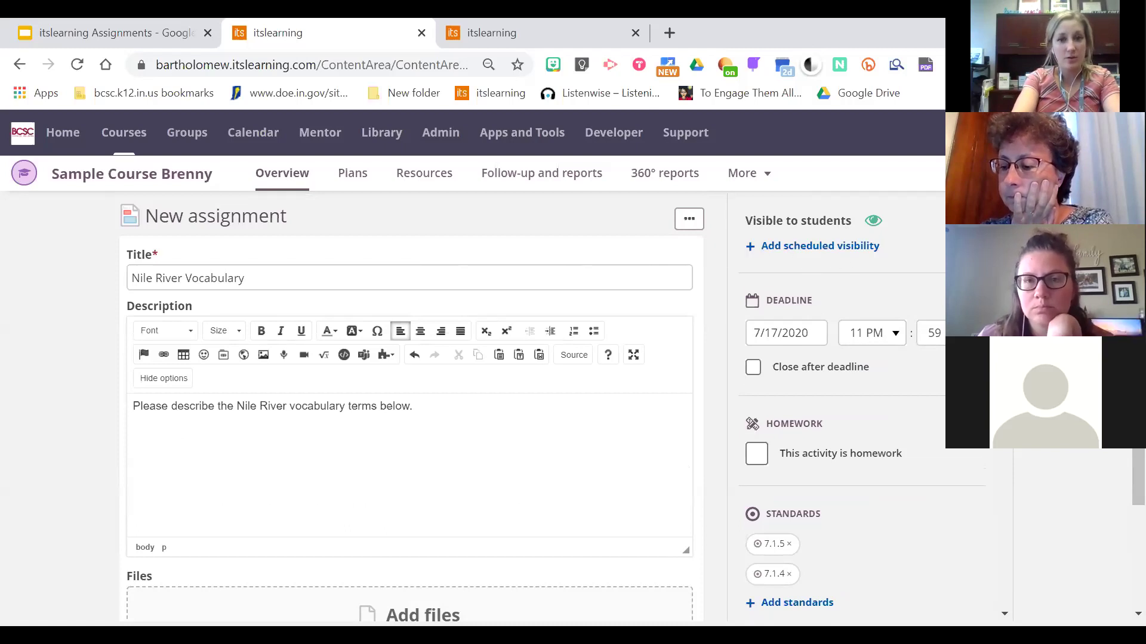
pyautogui.scroll(-1, 862, 272)
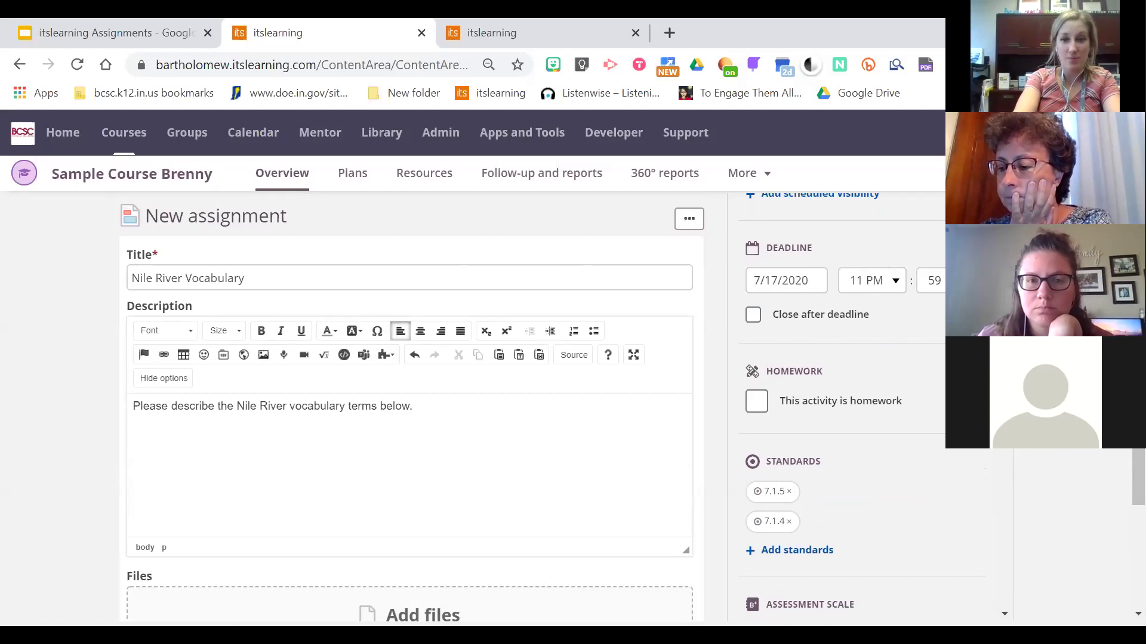
pyautogui.scroll(-4, 861, 406)
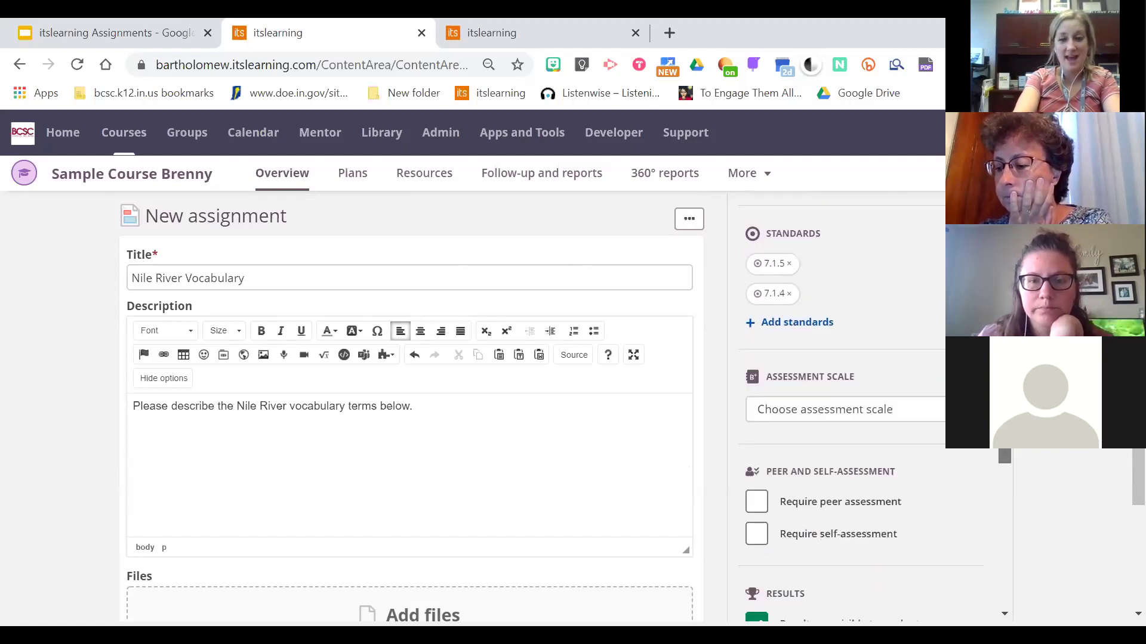
pyautogui.scroll(-1, 847, 418)
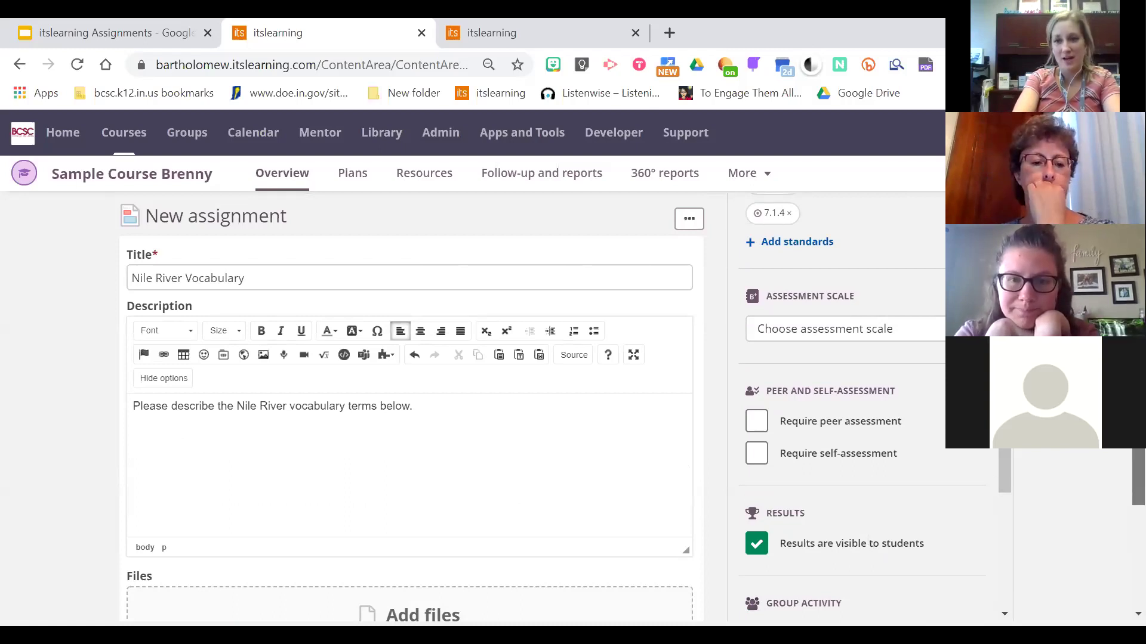
pyautogui.scroll(-3, 1118, 498)
pyautogui.scroll(2, 1118, 498)
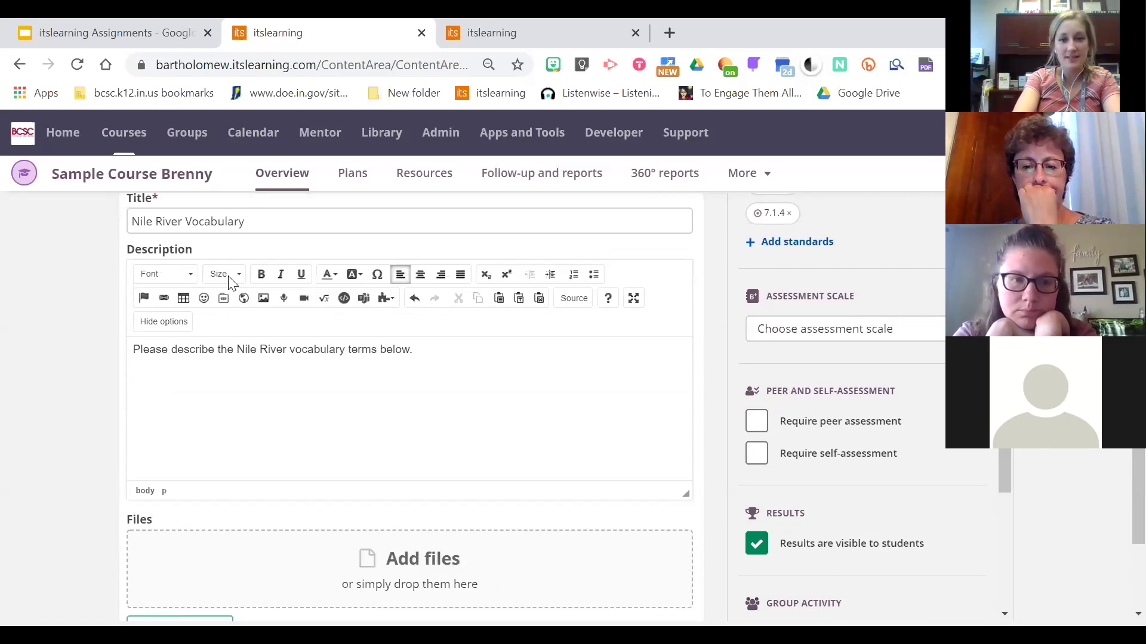
# - Create the Nile River Vocabulary assignment and show its description above the list of student answers
pyautogui.scroll(-2, 47, 399)
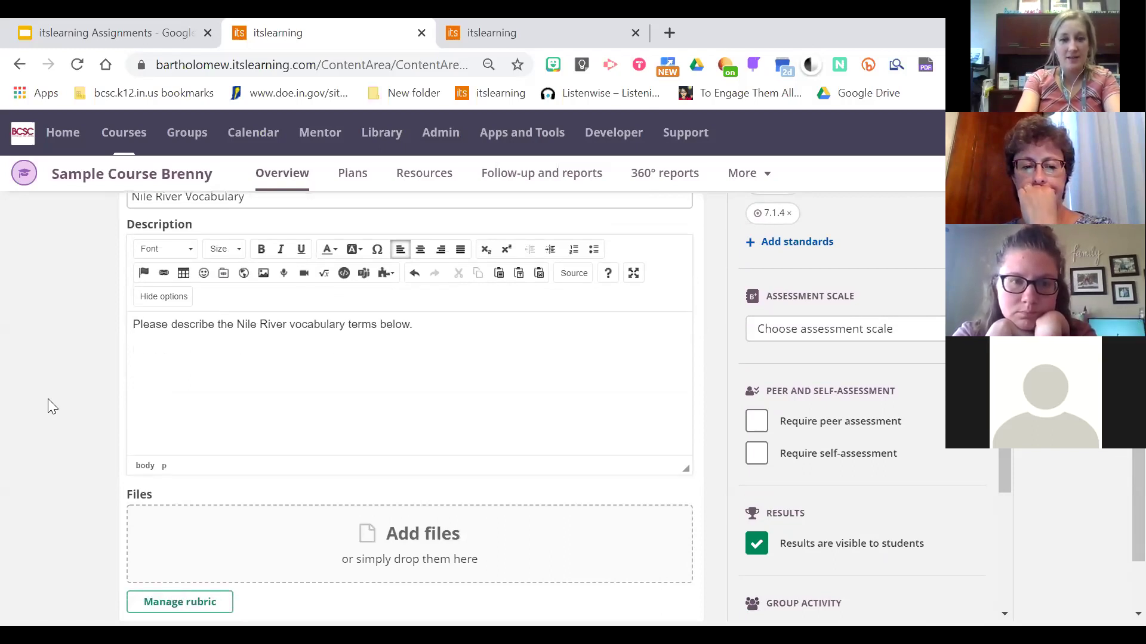
pyautogui.click(184, 582)
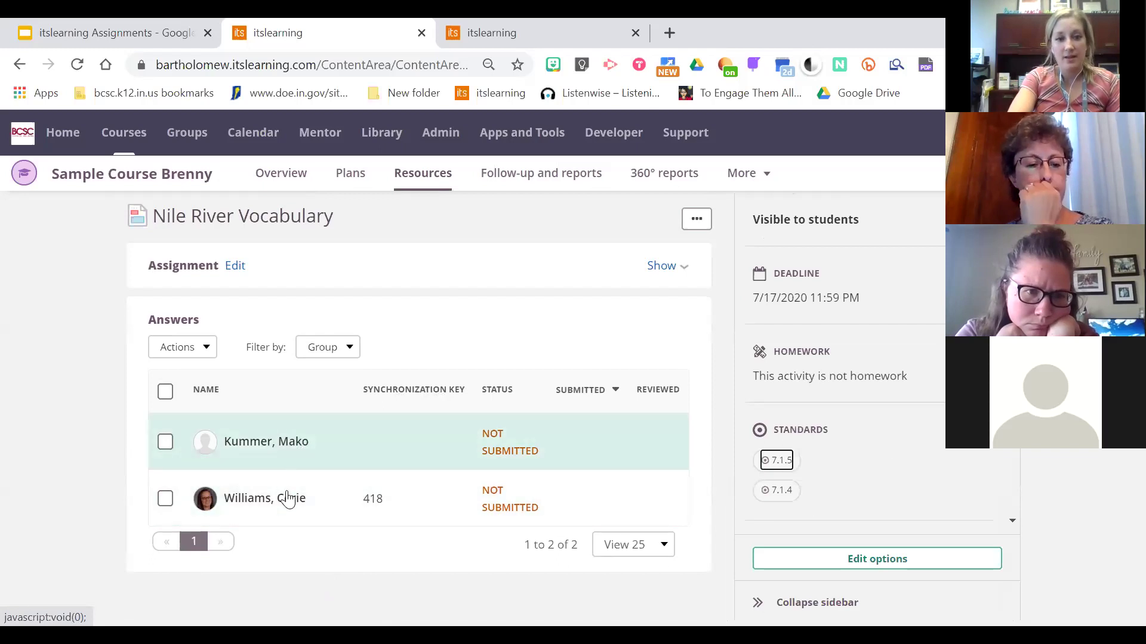
pyautogui.click(661, 266)
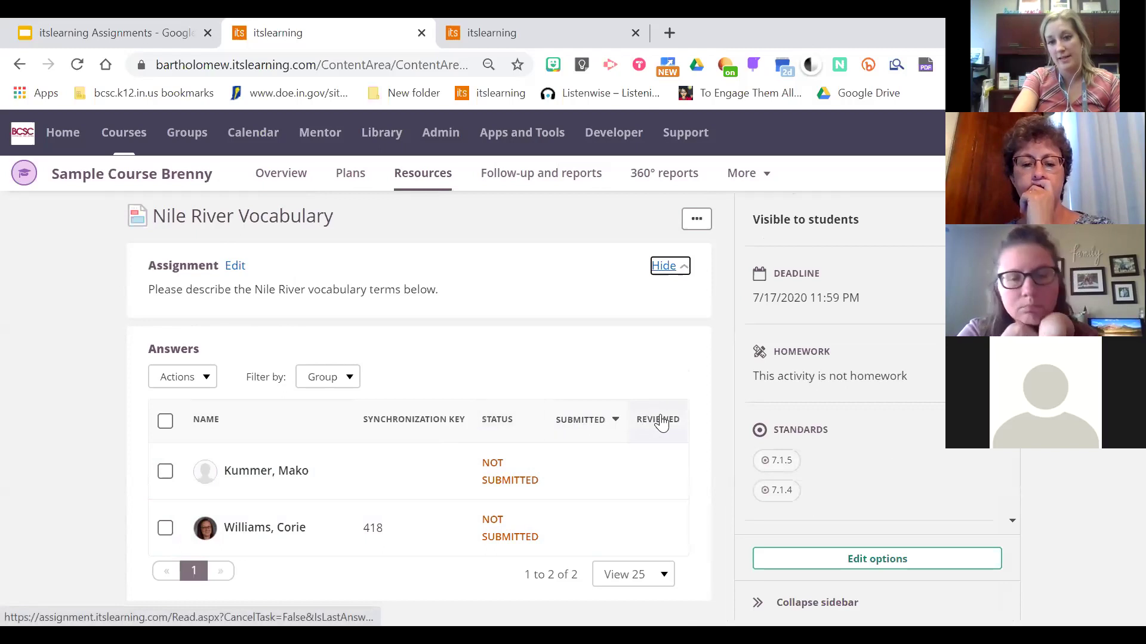
pyautogui.click(358, 380)
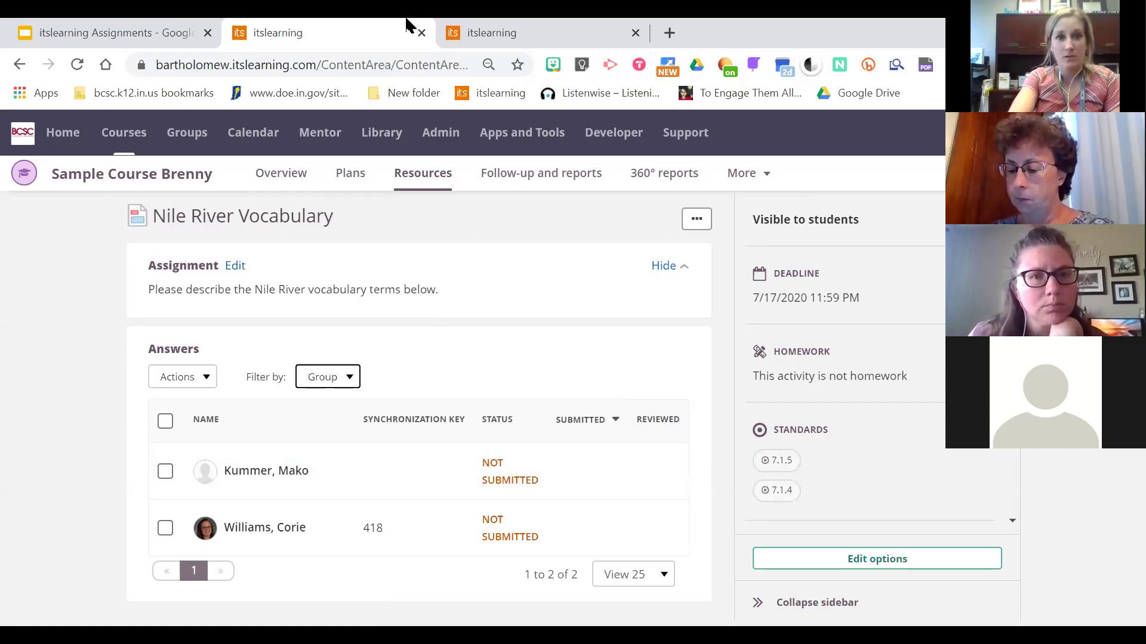
# - Open the itslearning main page in a new browser tab
pyautogui.click(493, 34)
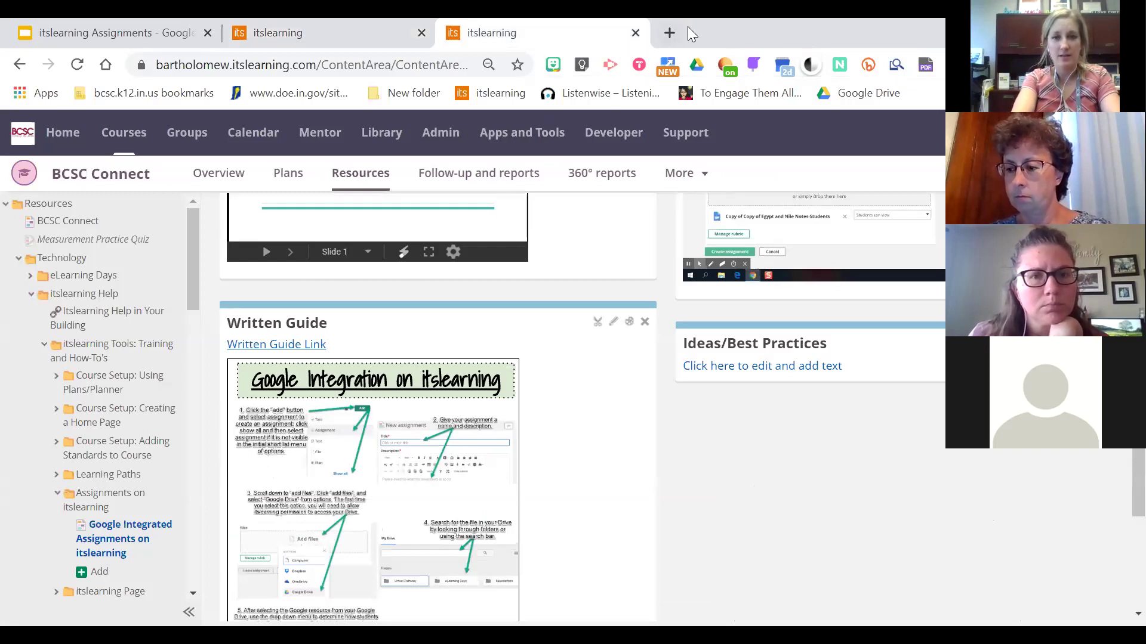
pyautogui.click(670, 33)
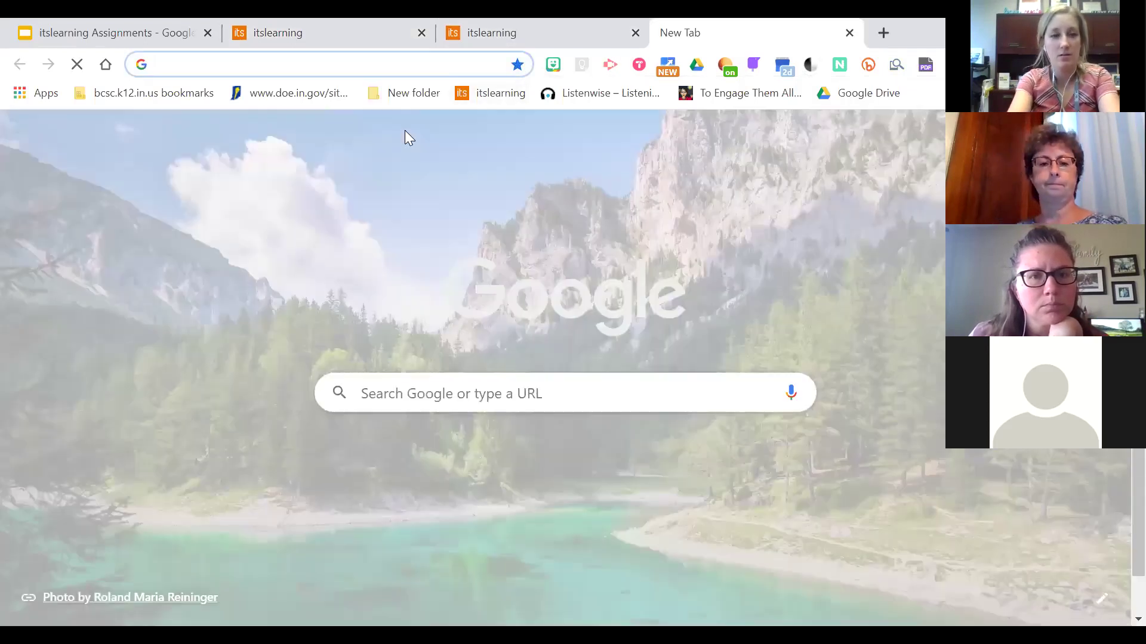
pyautogui.write('its')
pyautogui.press('Return')
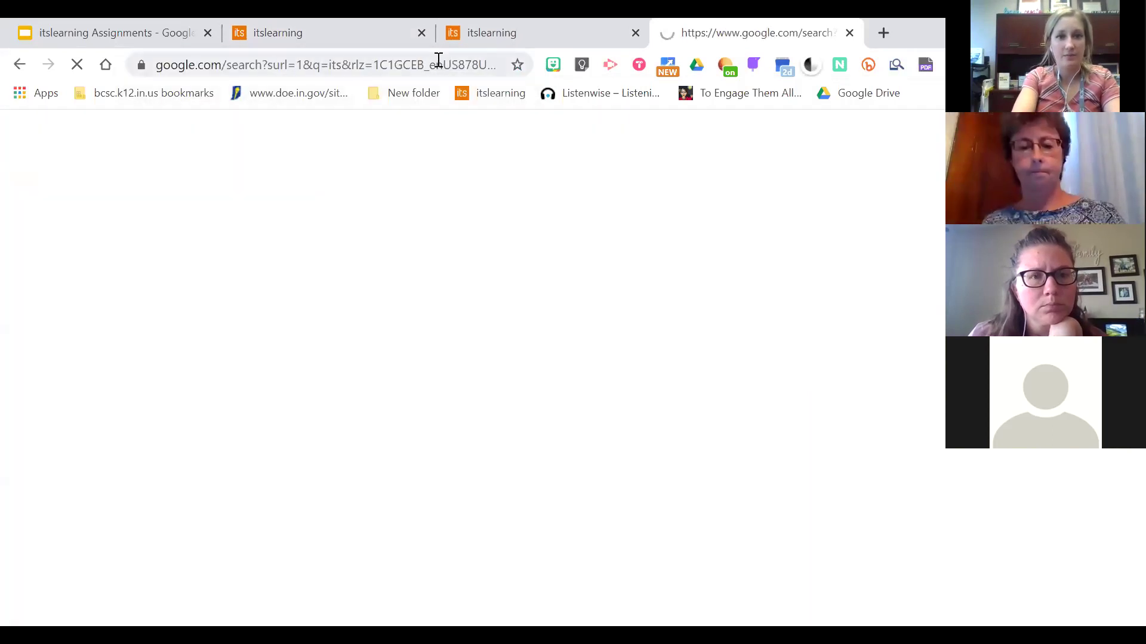
pyautogui.click(431, 64)
pyautogui.hotkey('ctrl', 'a')
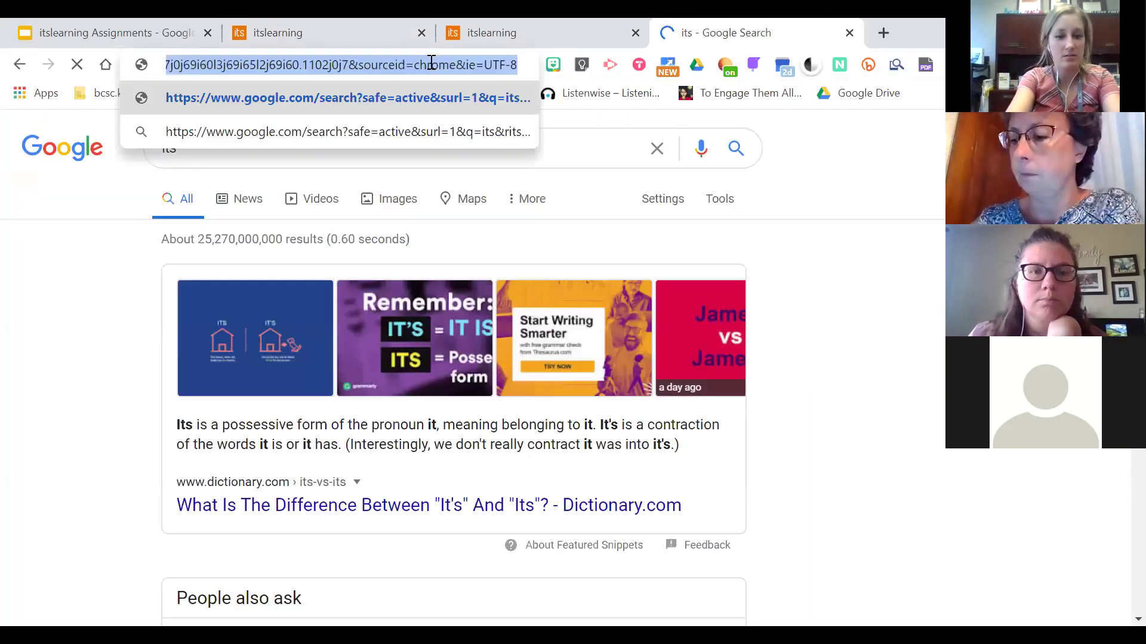
pyautogui.write('its')
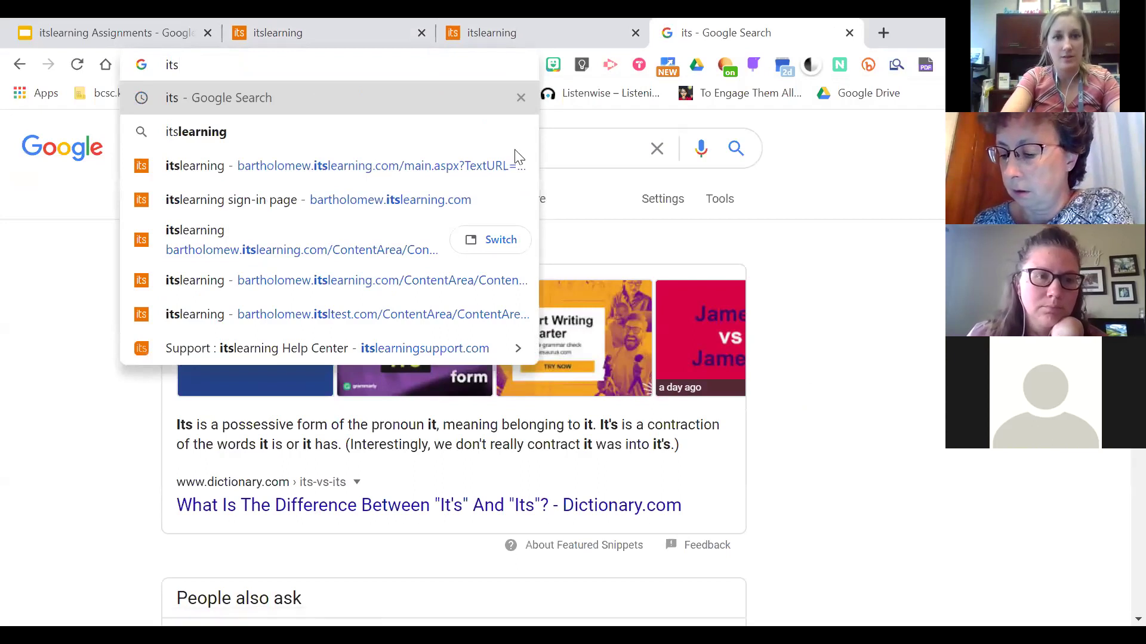
pyautogui.click(351, 170)
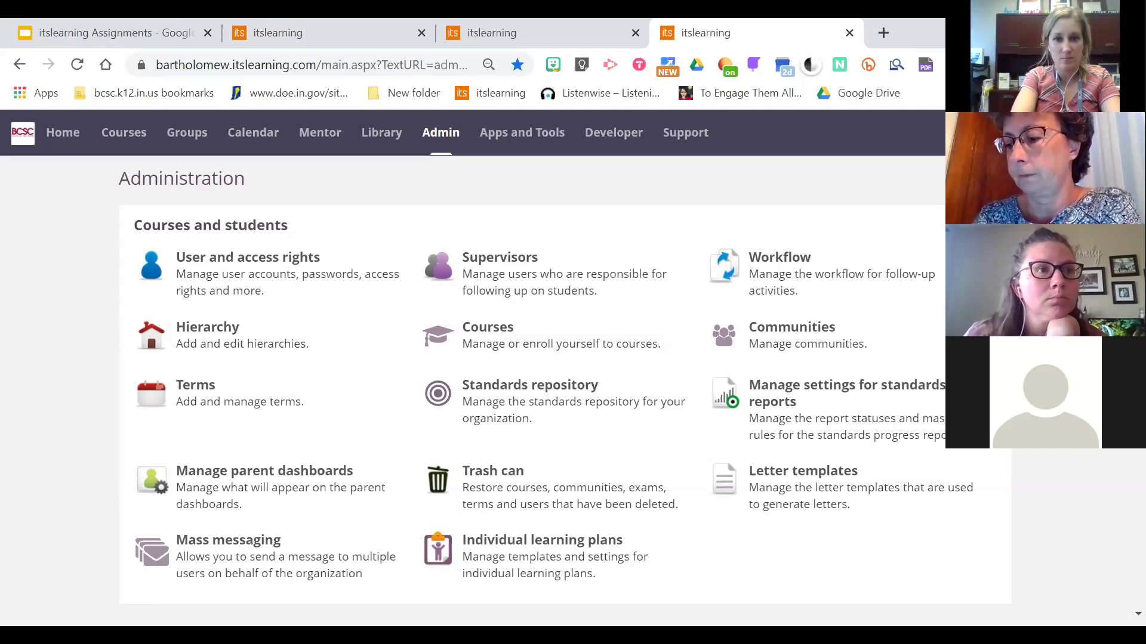
# - Switch to the browser window with the student account and open Nile River Vocabulary from the sample course's resources
pyautogui.hotkey('alt', 'Tab')
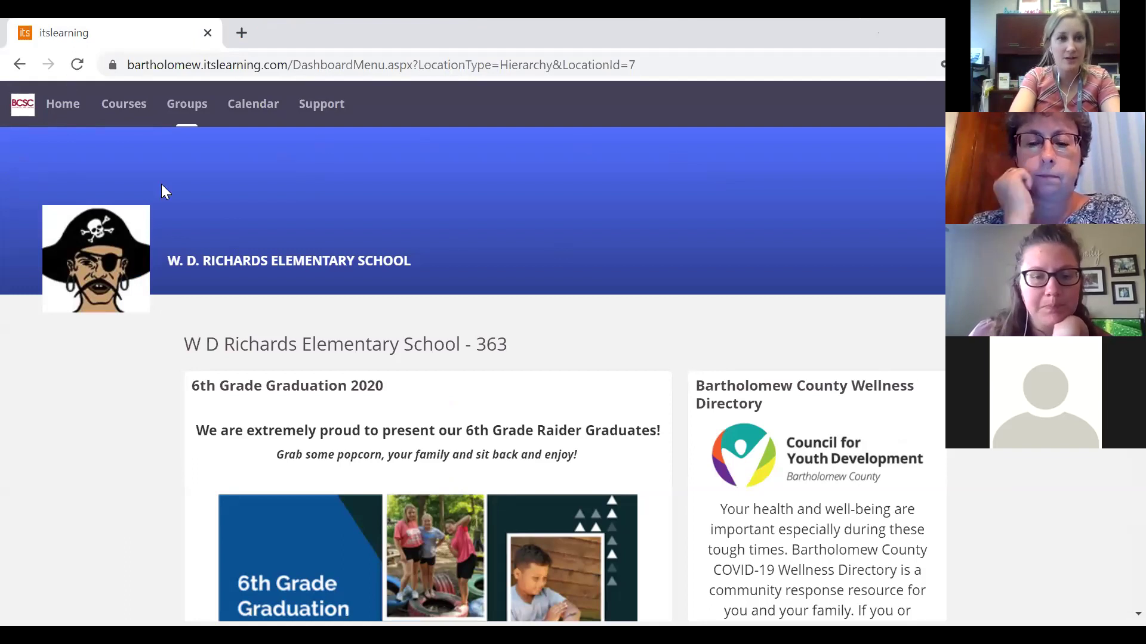
pyautogui.click(122, 103)
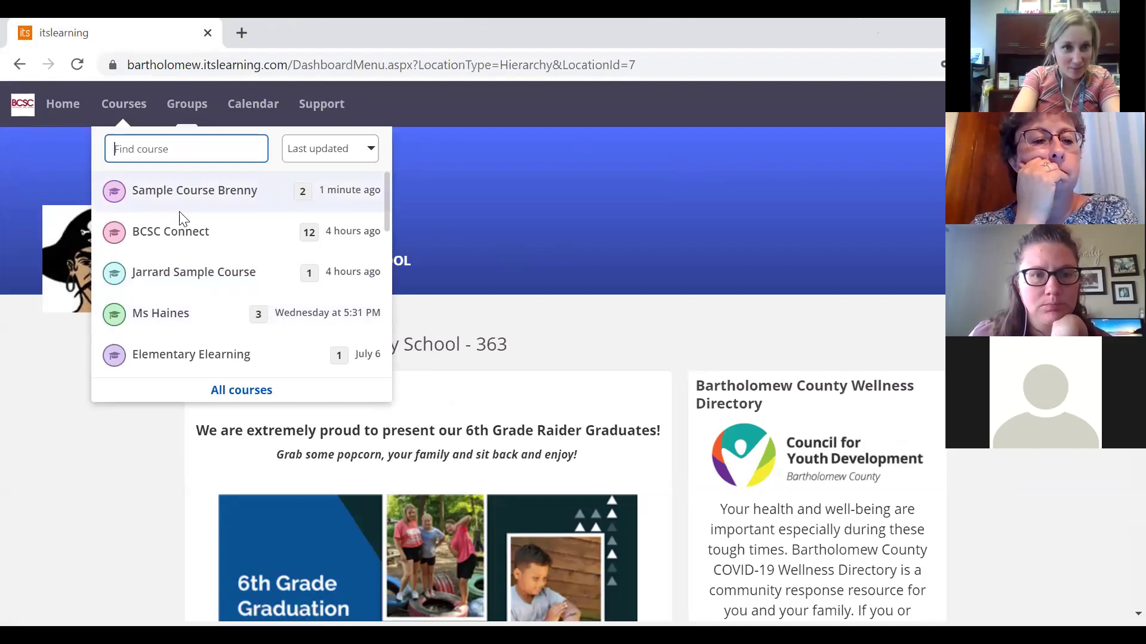
pyautogui.click(205, 192)
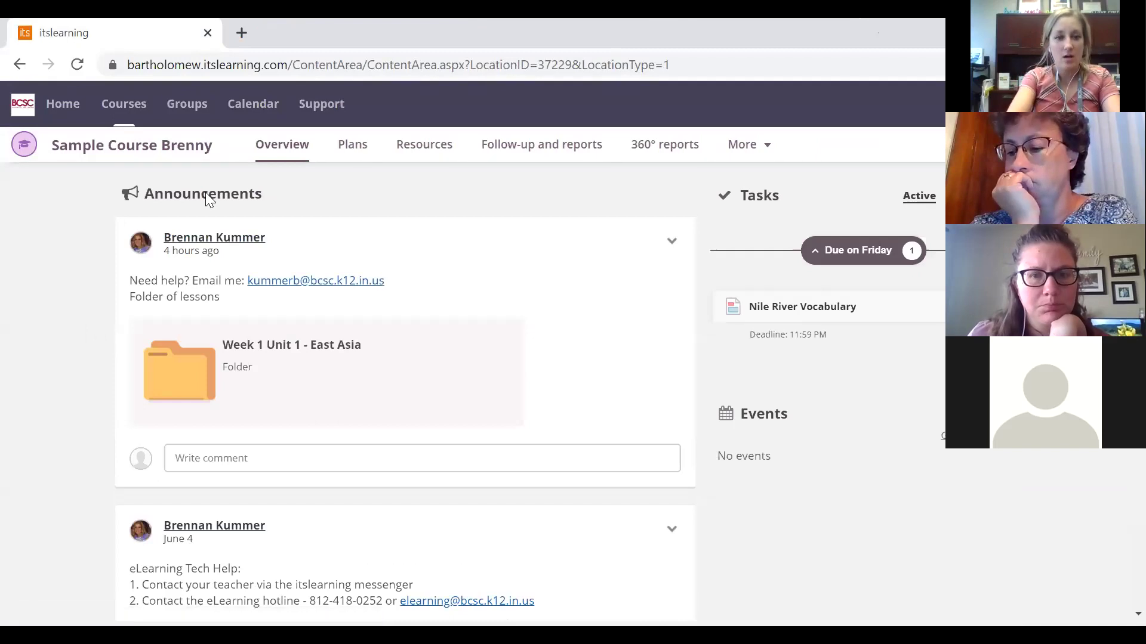
pyautogui.click(404, 159)
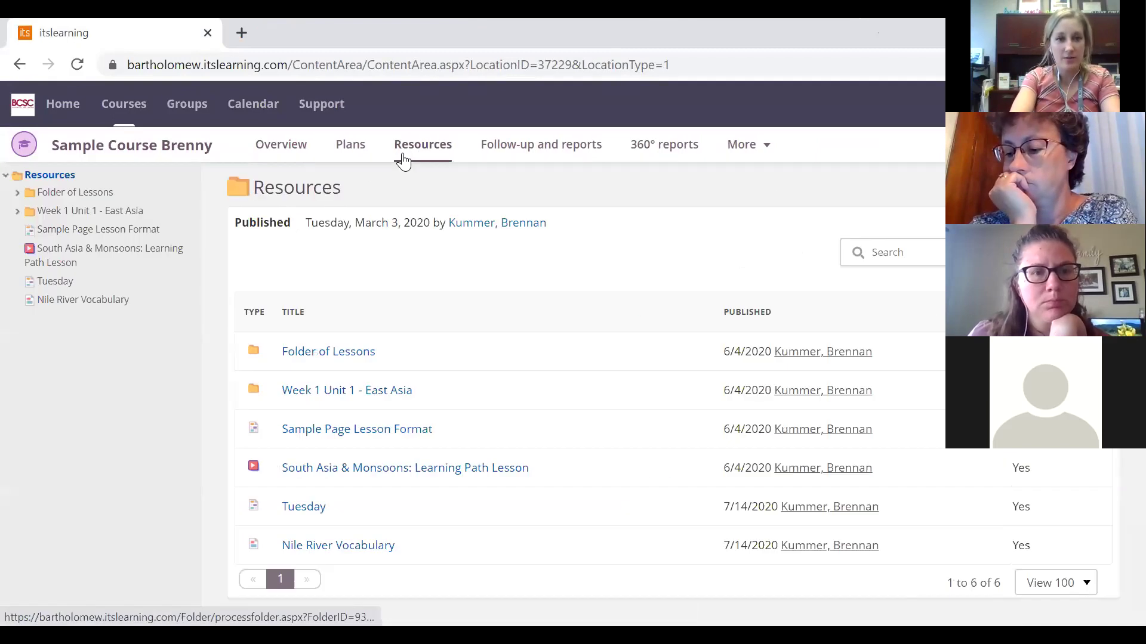
pyautogui.click(96, 302)
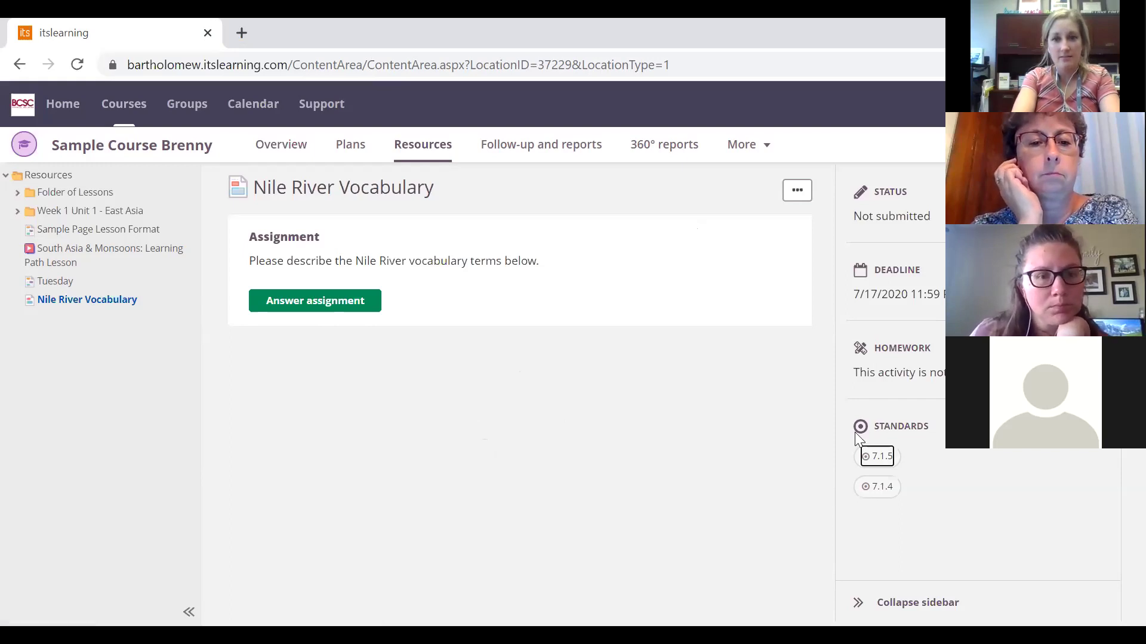
# - Answer the assignment as the student with the text "This is my response", showing the full editor options, and submit it
pyautogui.click(339, 302)
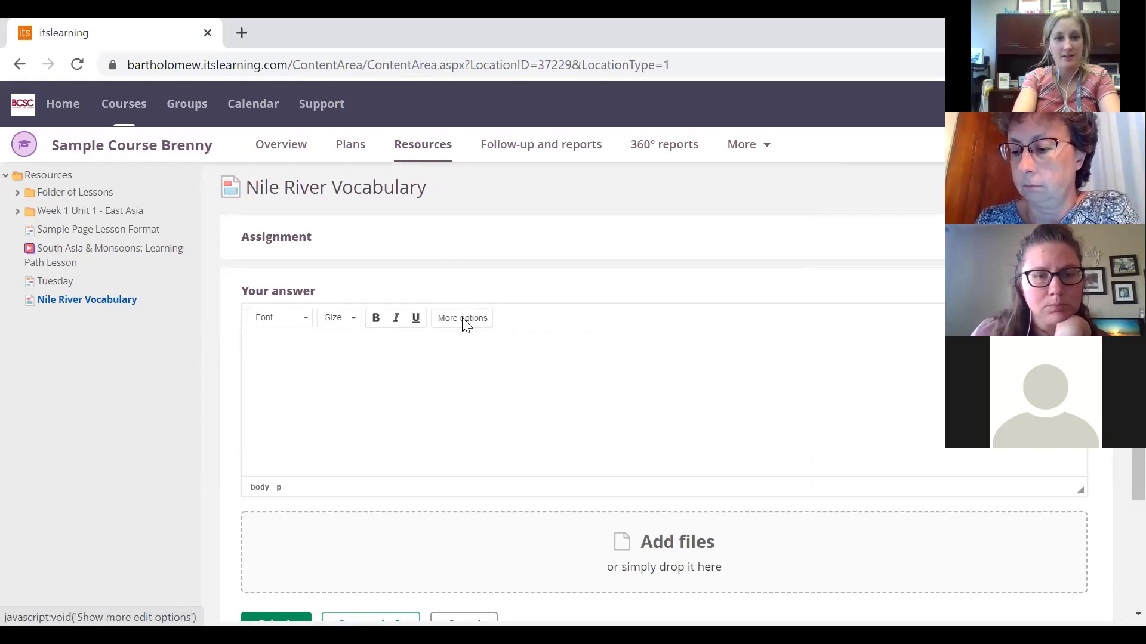
pyautogui.click(466, 319)
pyautogui.click(390, 434)
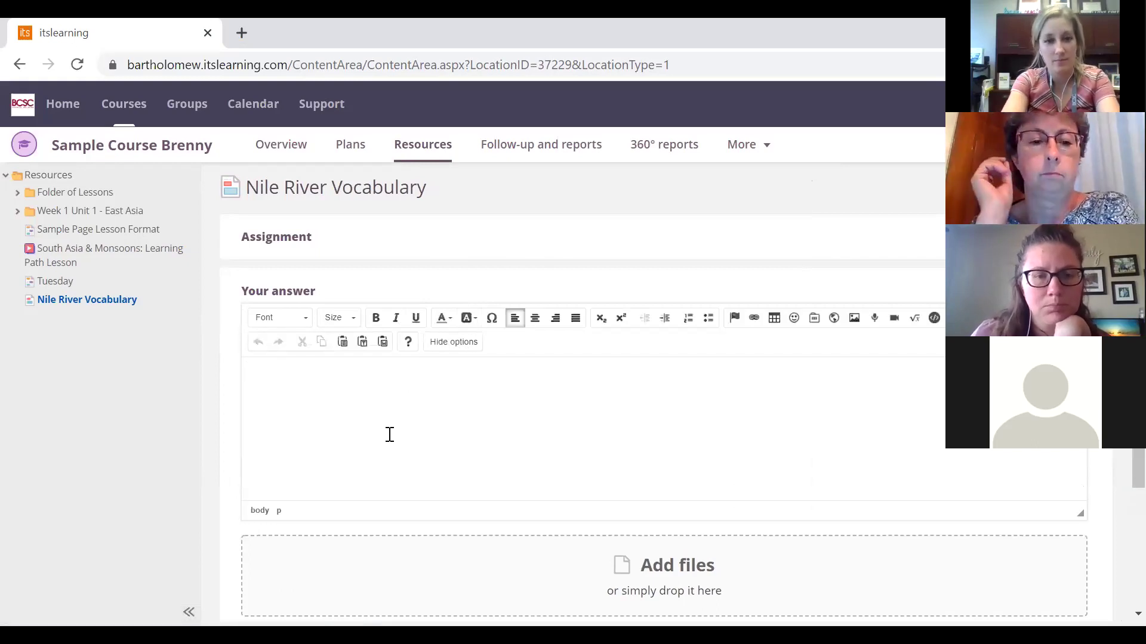
pyautogui.write('This is my response')
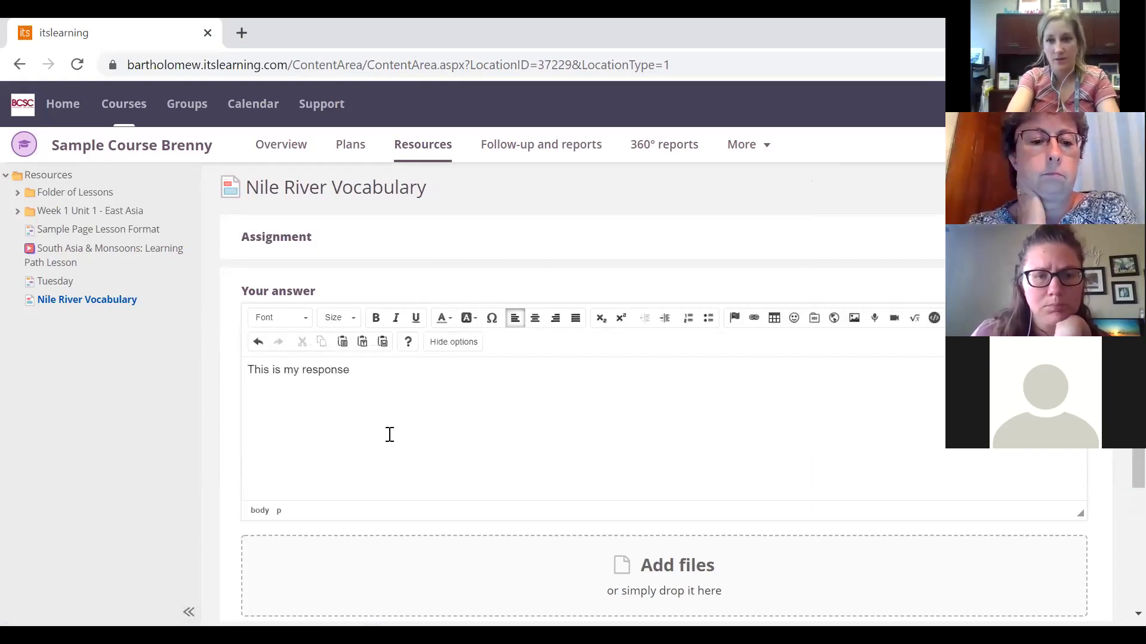
pyautogui.scroll(-2, 389, 435)
pyautogui.click(288, 511)
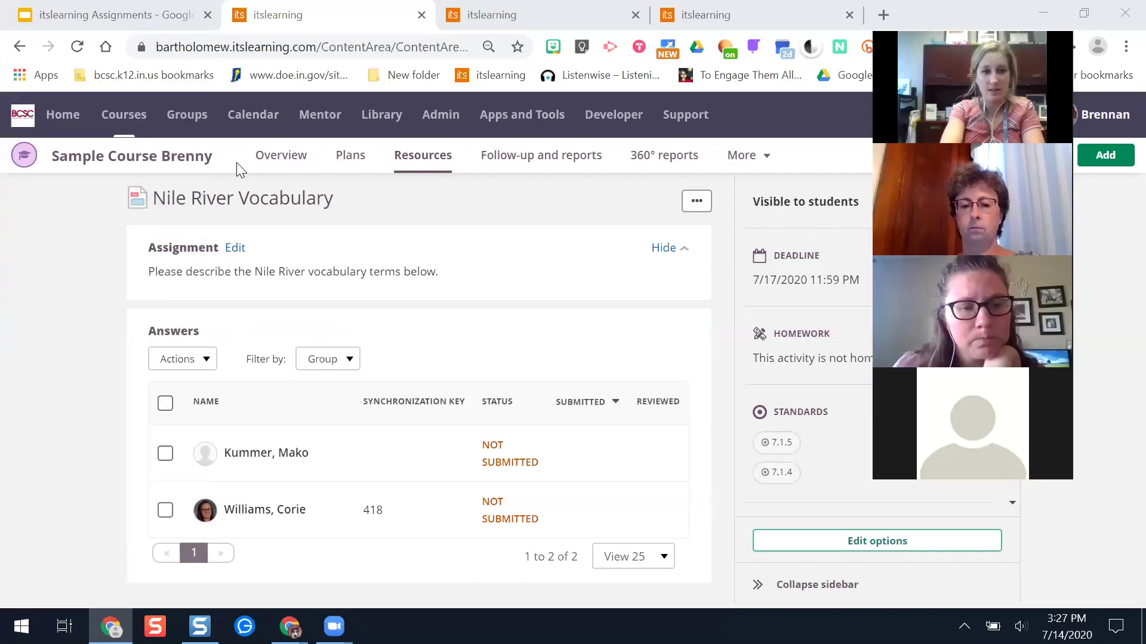
# - Reload the teacher's course page, reopen Nile River Vocabulary from the resources, and open the submitted student answer
pyautogui.click(78, 47)
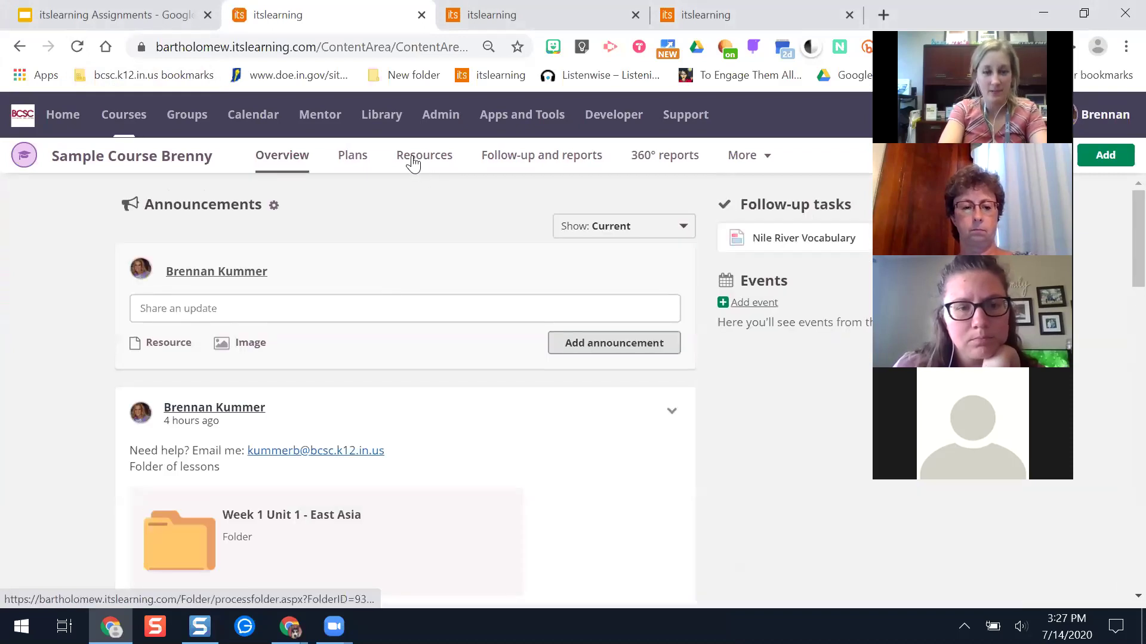
pyautogui.click(413, 161)
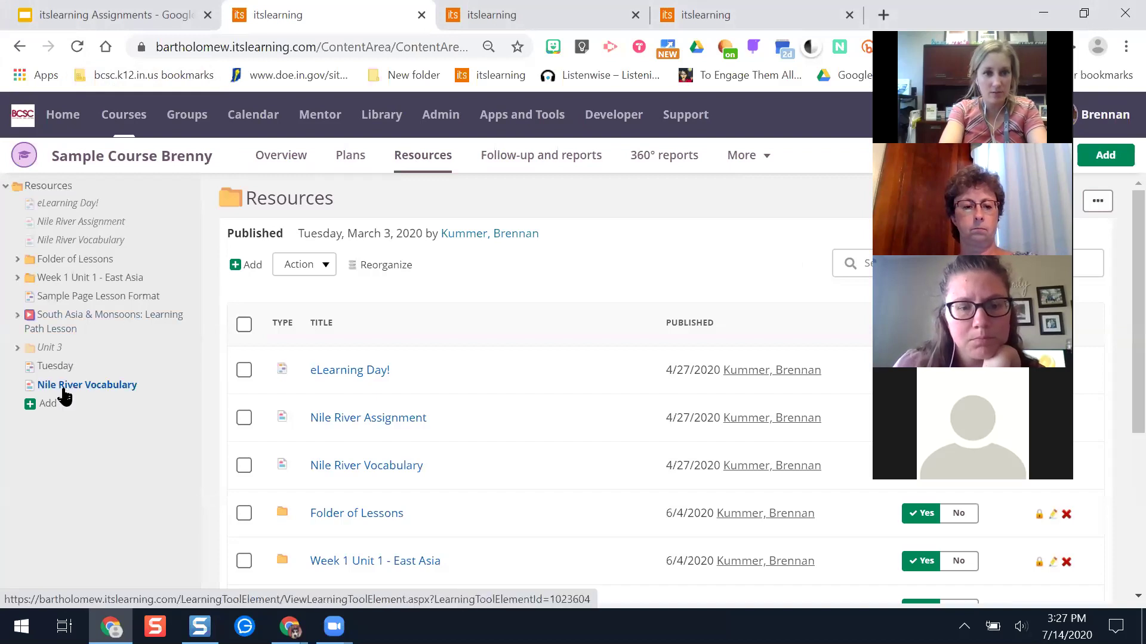
pyautogui.click(63, 389)
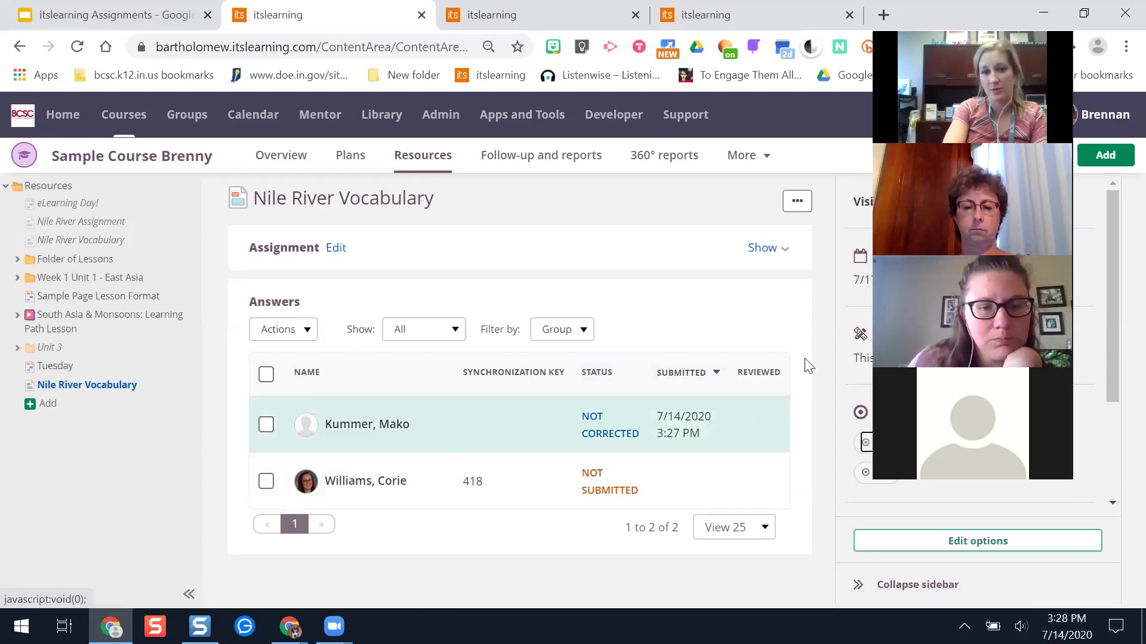
pyautogui.click(452, 437)
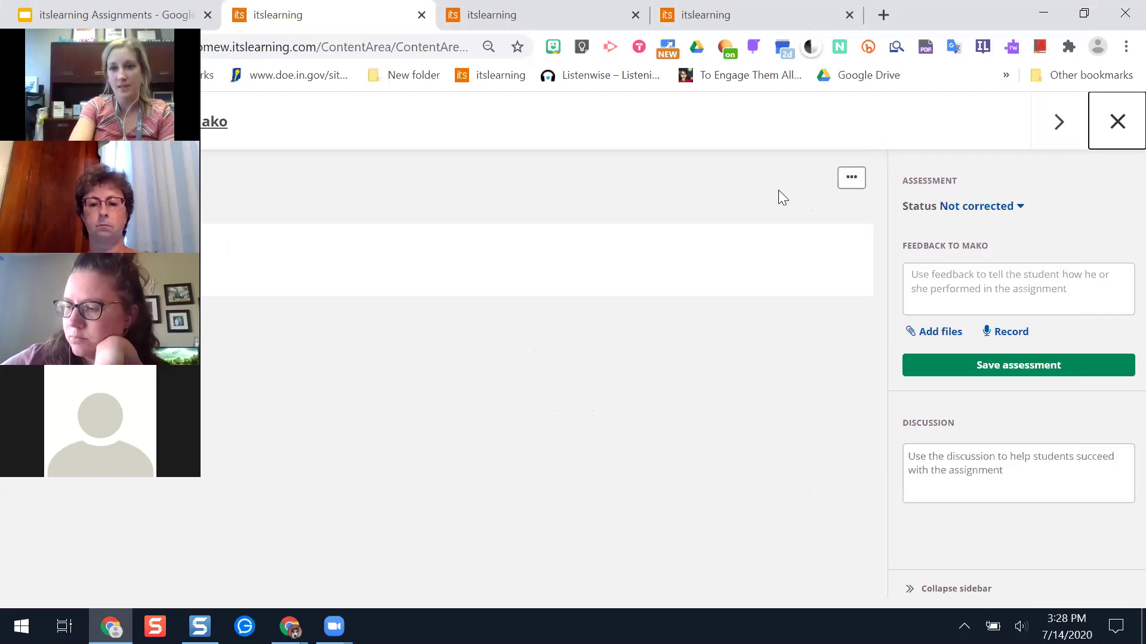
# - Examine the full feedback editor's formatting and media options for the student's answer and close it without saving
pyautogui.click(958, 283)
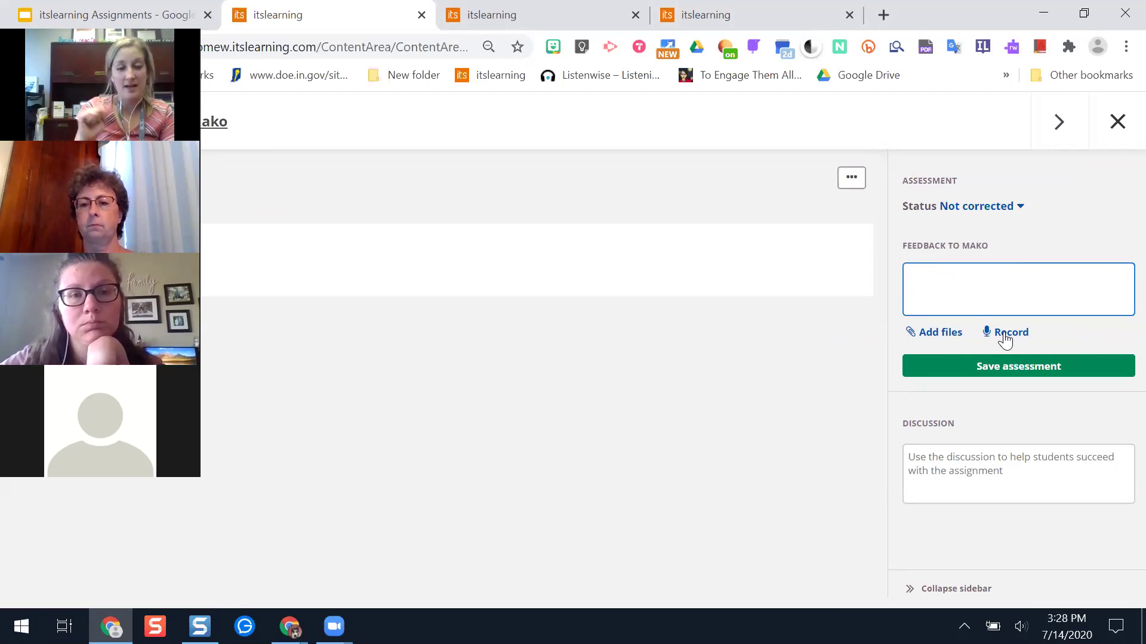
pyautogui.moveTo(1005, 271)
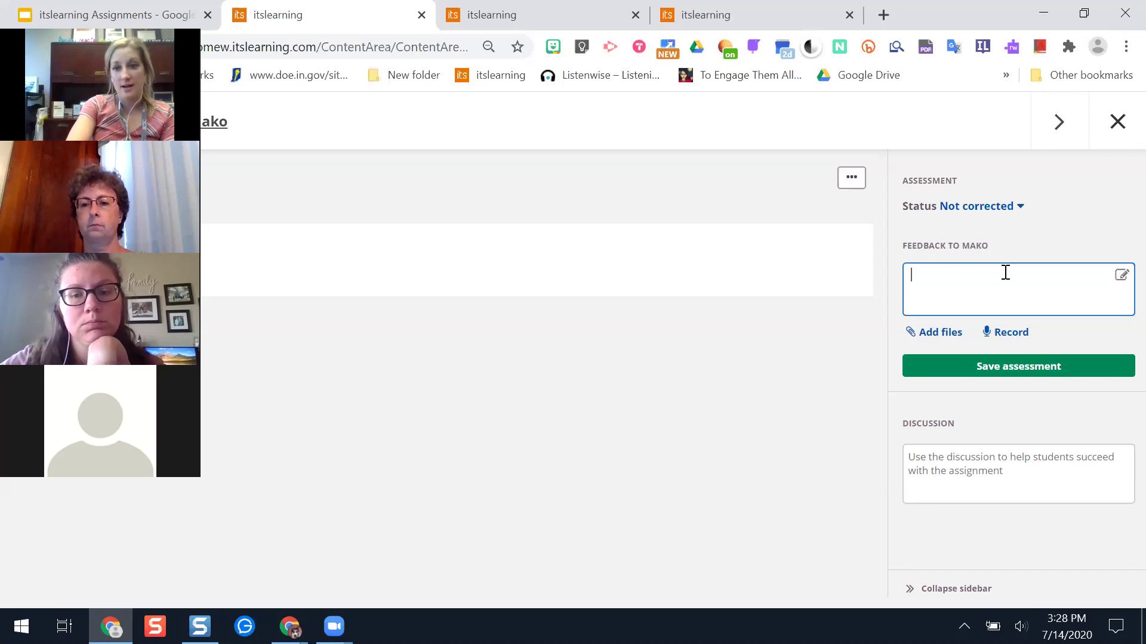
pyautogui.click(1121, 278)
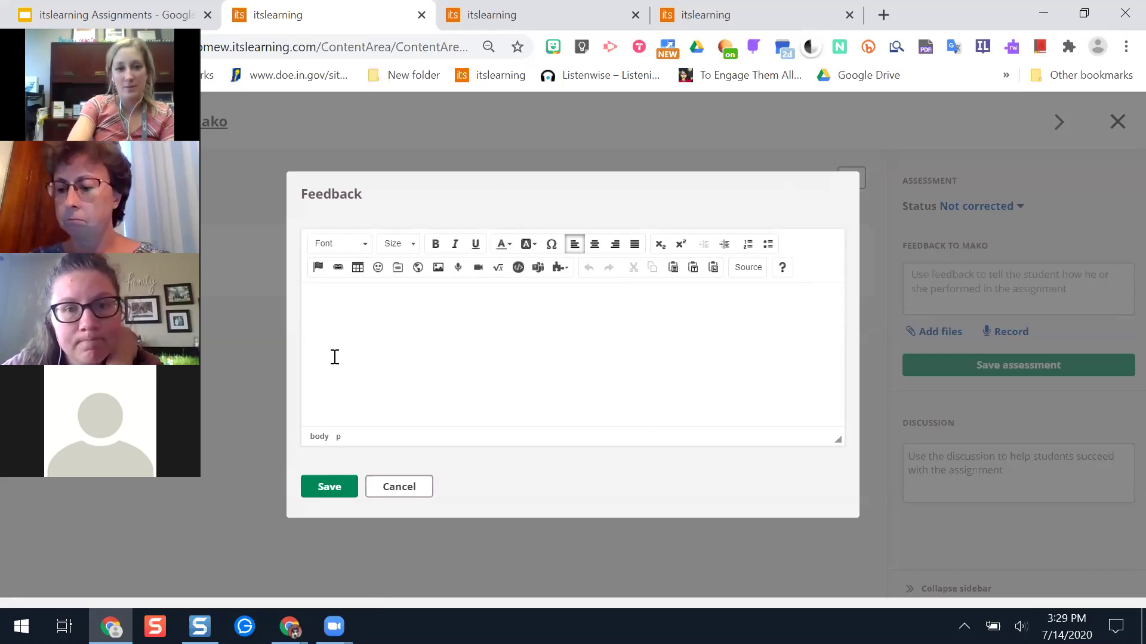
pyautogui.click(403, 488)
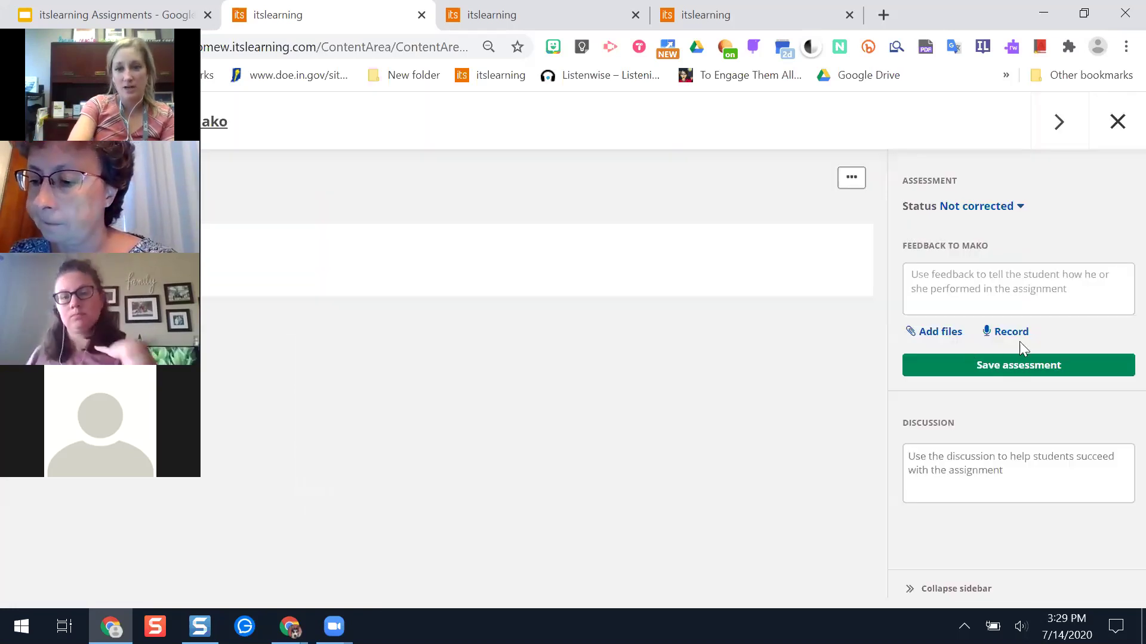
pyautogui.click(1120, 280)
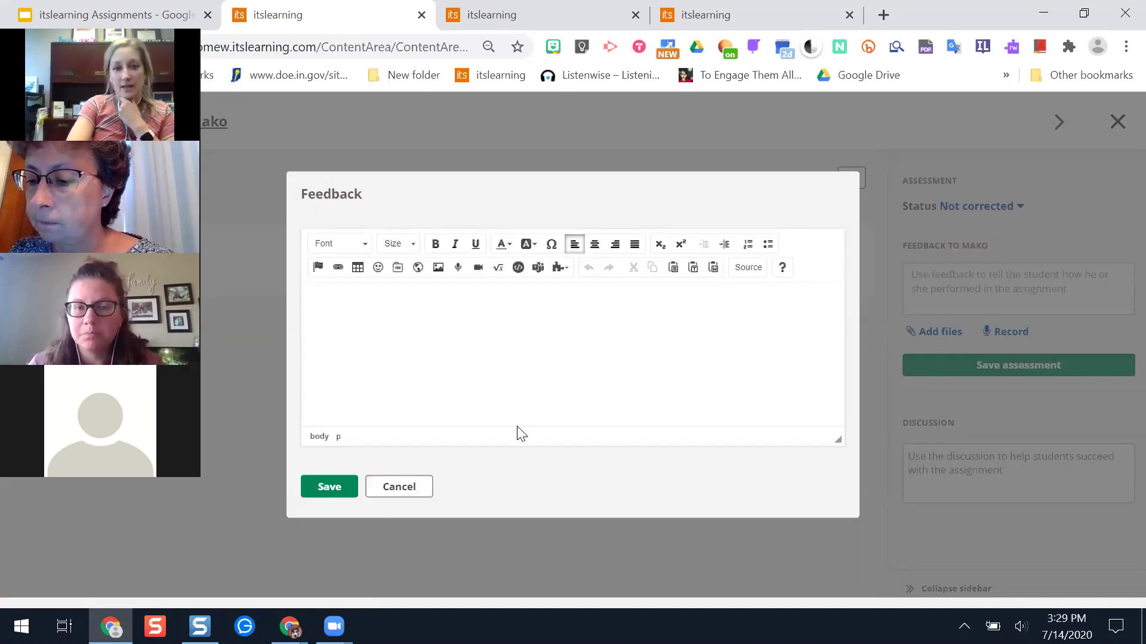
pyautogui.click(399, 487)
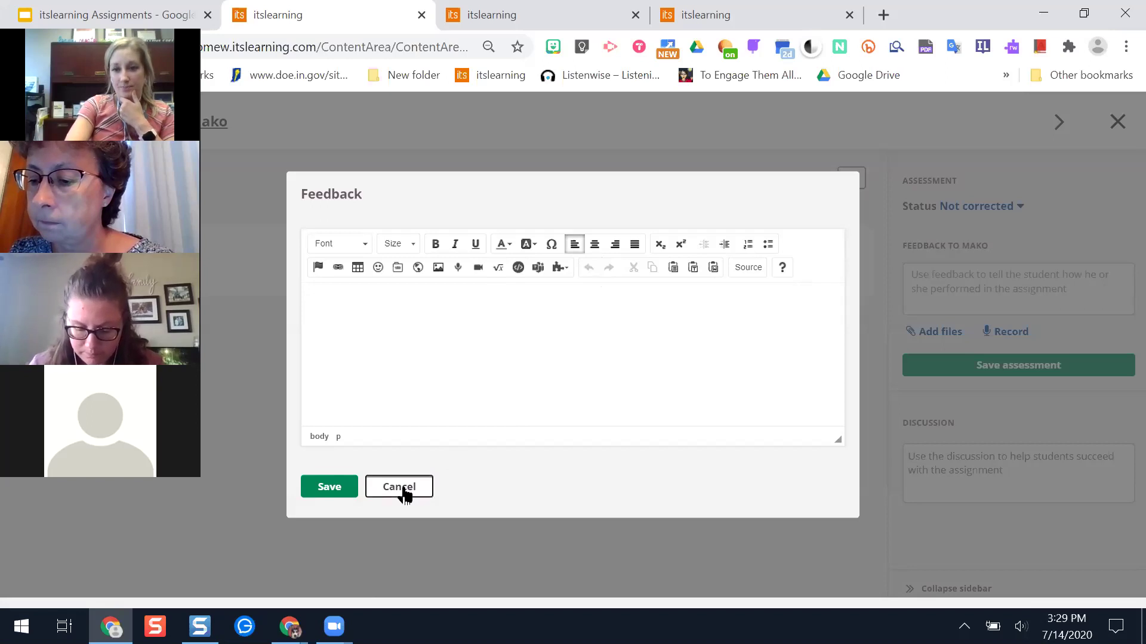
# - Enter the feedback "Good job." for the student, set the status to Satisfactory, and save the assessment
pyautogui.click(955, 287)
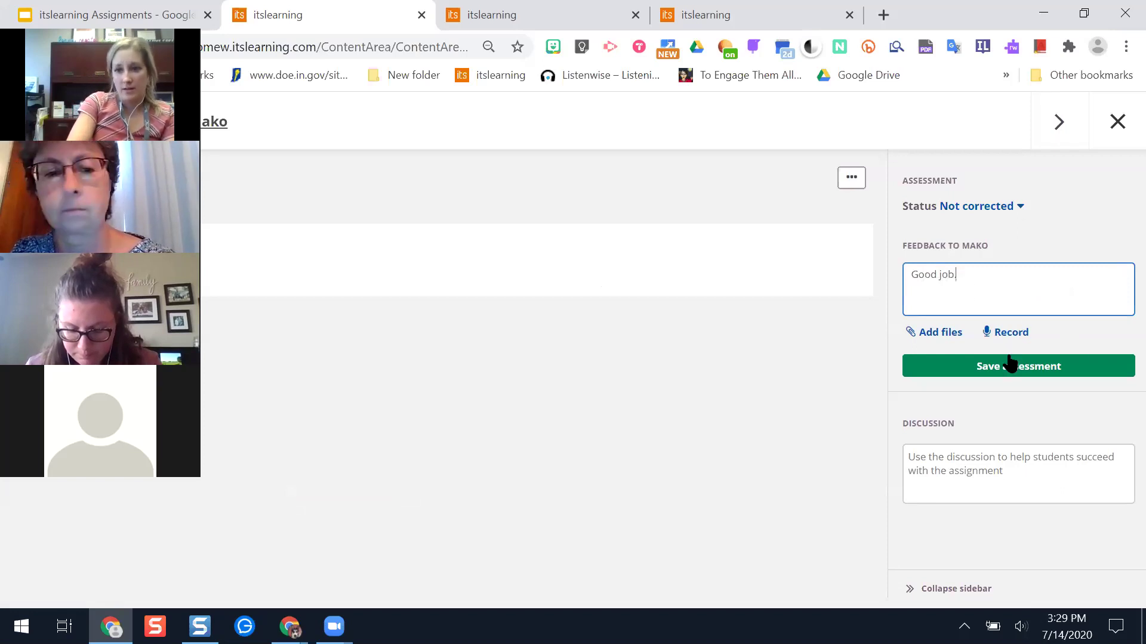
pyautogui.click(1016, 207)
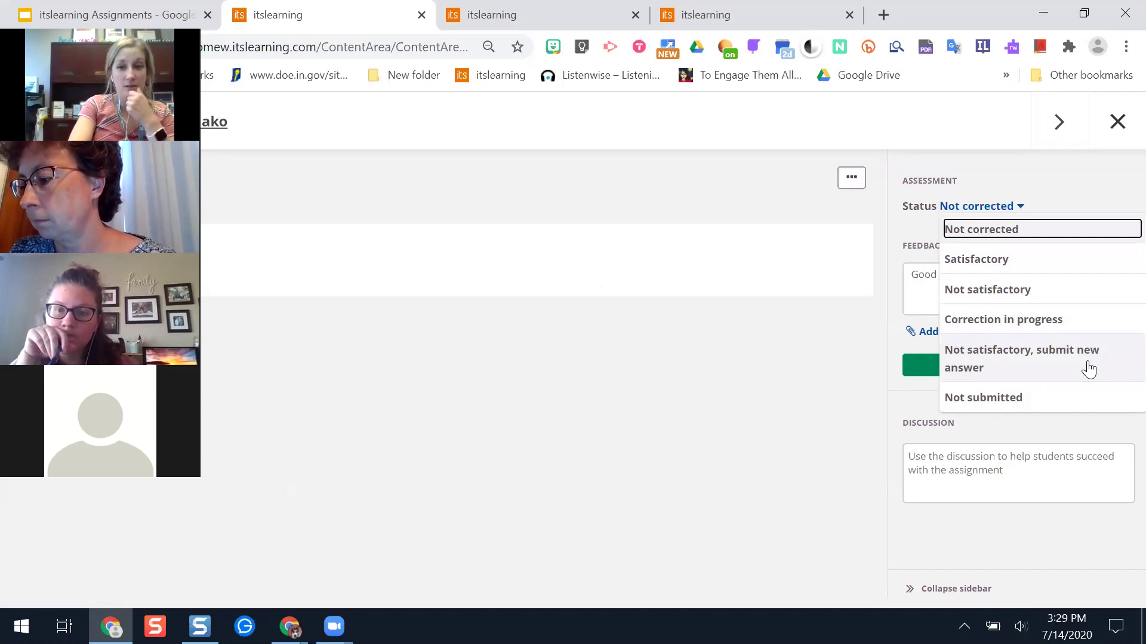
pyautogui.click(981, 259)
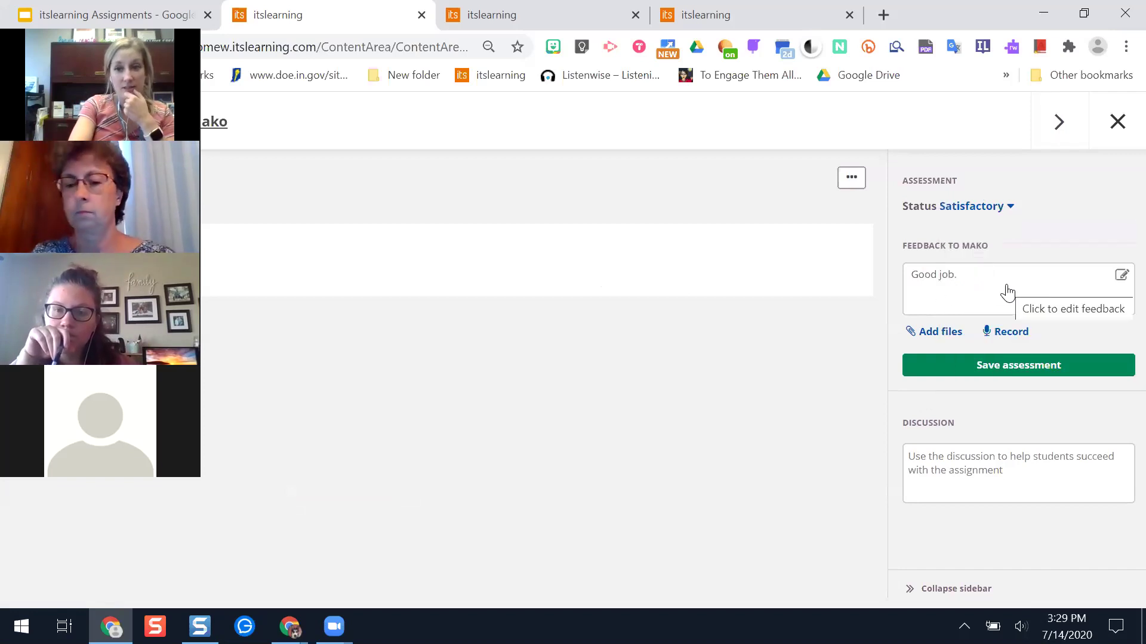
pyautogui.click(1022, 371)
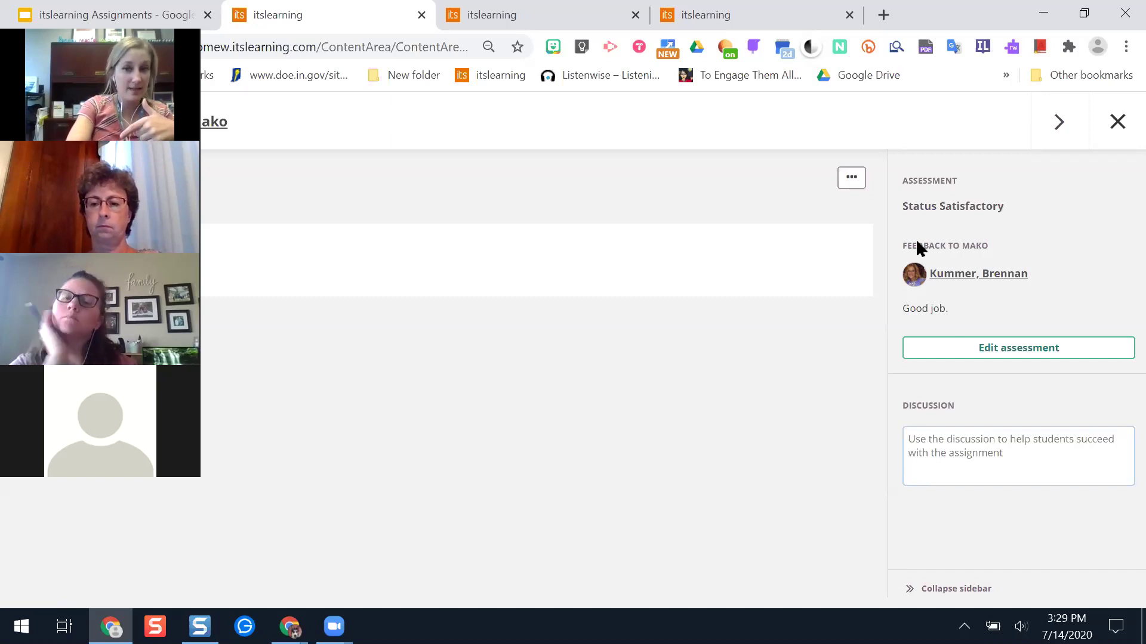
# - Look at the discussion field under the assessment and close the student's answer to return to the answers list
pyautogui.click(955, 453)
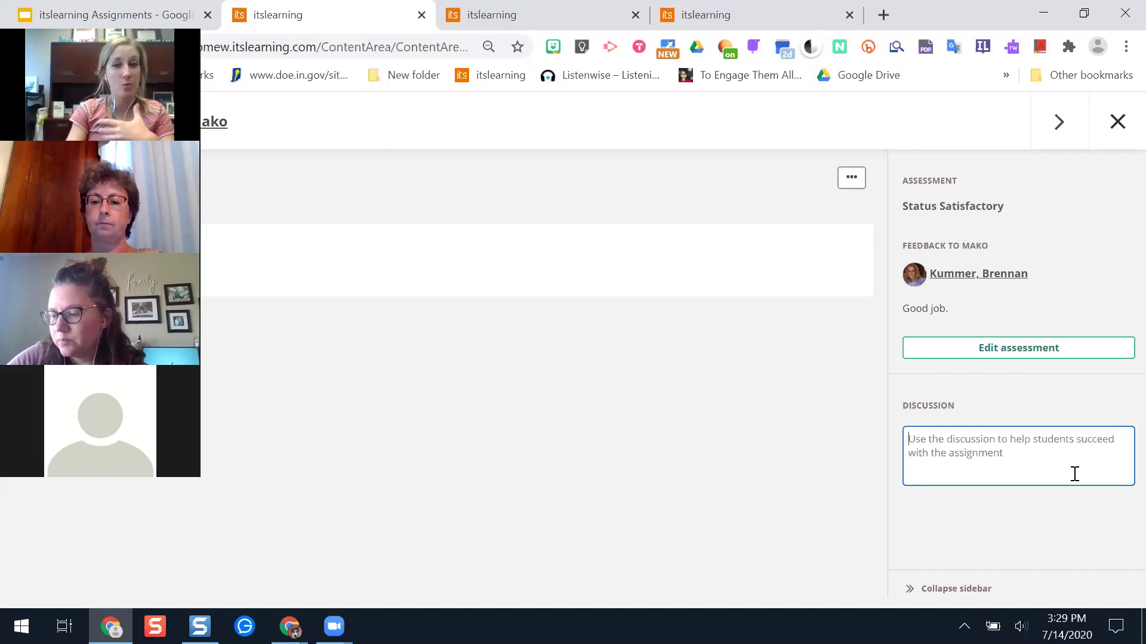
pyautogui.click(971, 460)
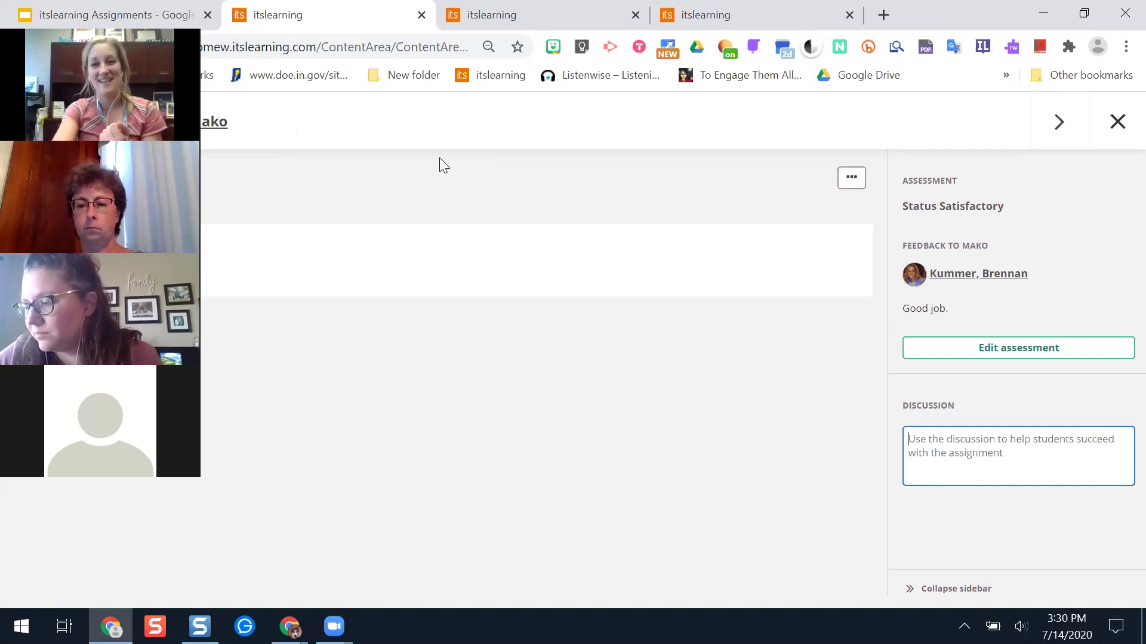
pyautogui.click(1101, 131)
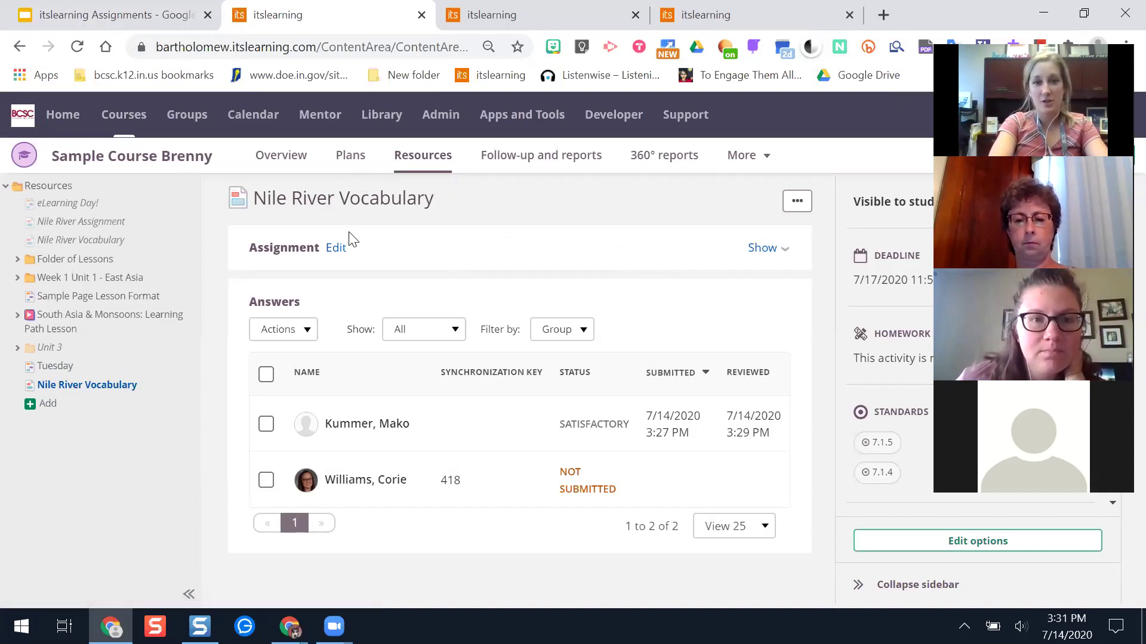
# - Open the Nile River Vocabulary assignment for editing with the full editor options and bring up the Google Drive file picker
pyautogui.click(336, 252)
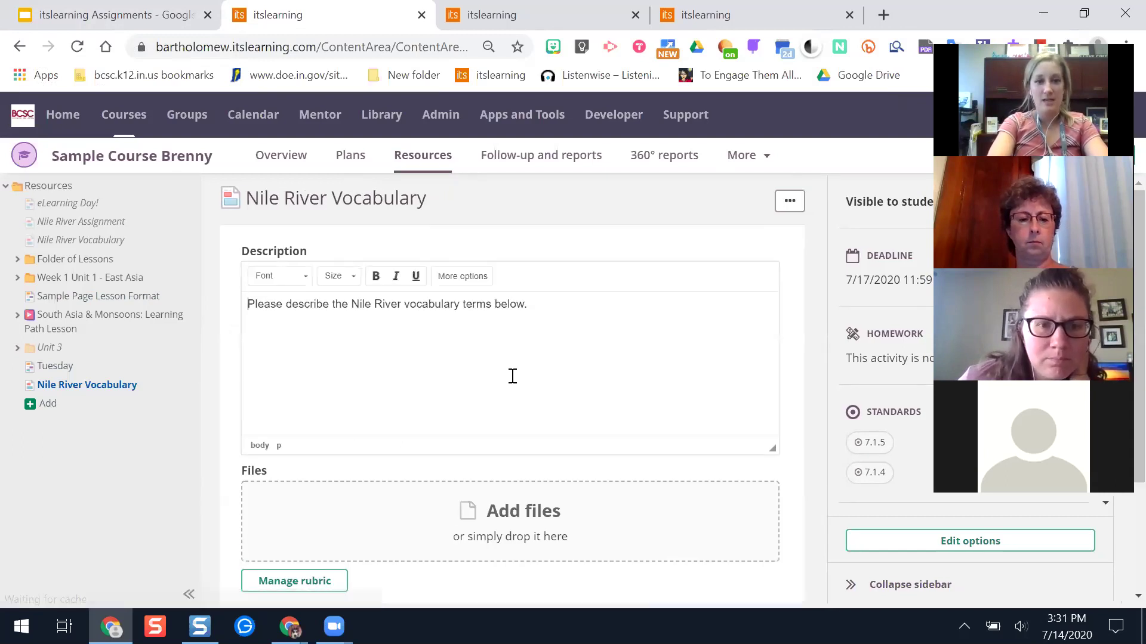
pyautogui.click(457, 279)
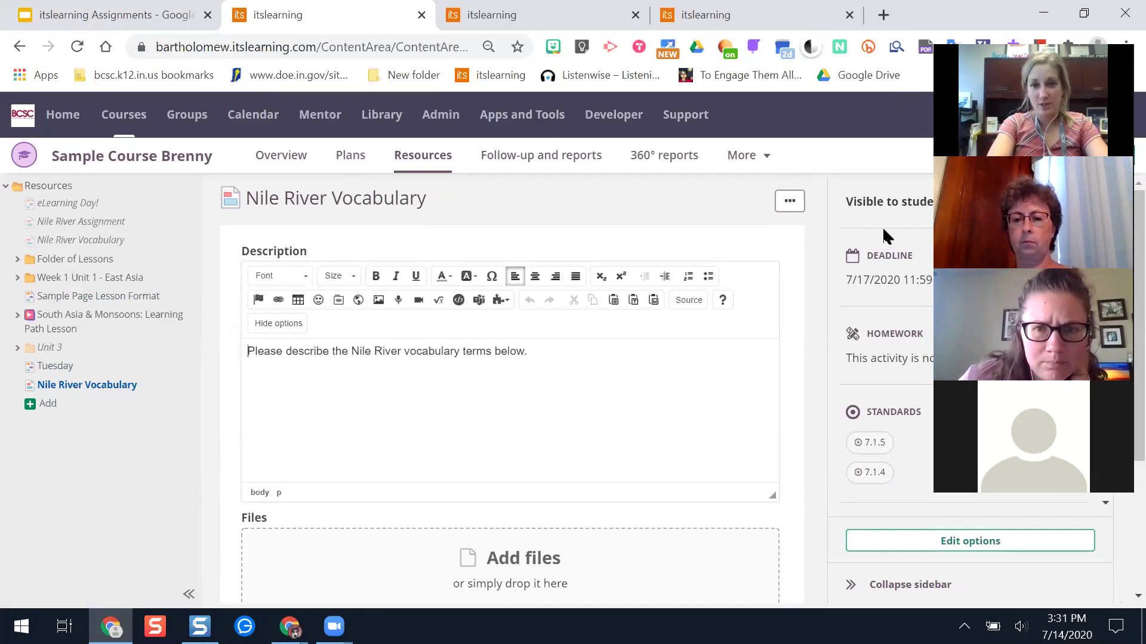
pyautogui.scroll(-3, 1117, 584)
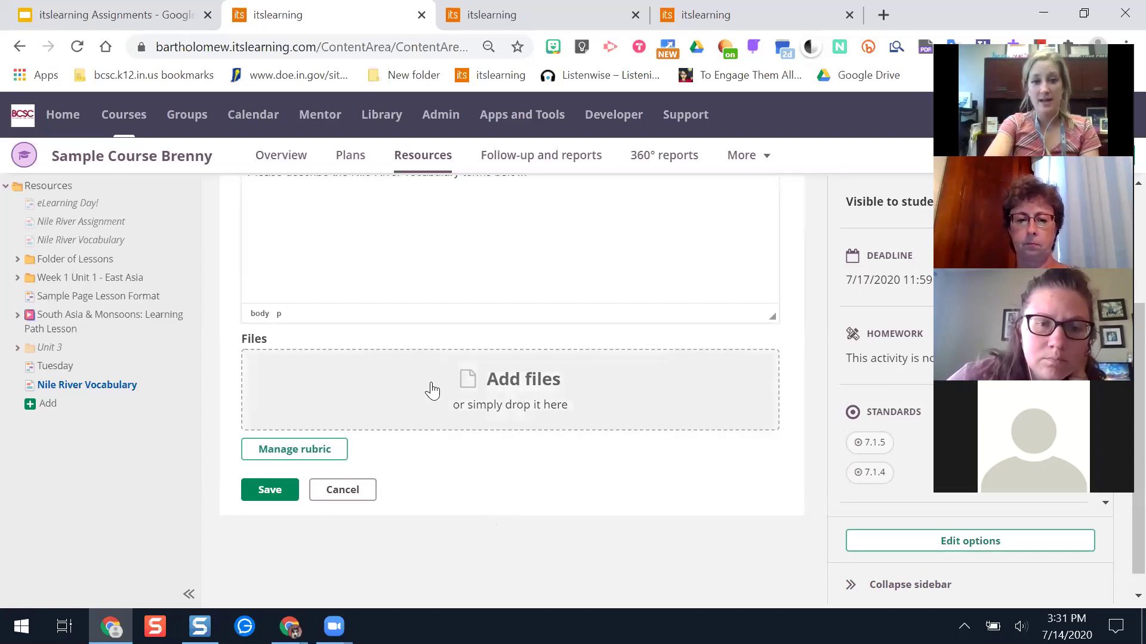
pyautogui.click(478, 382)
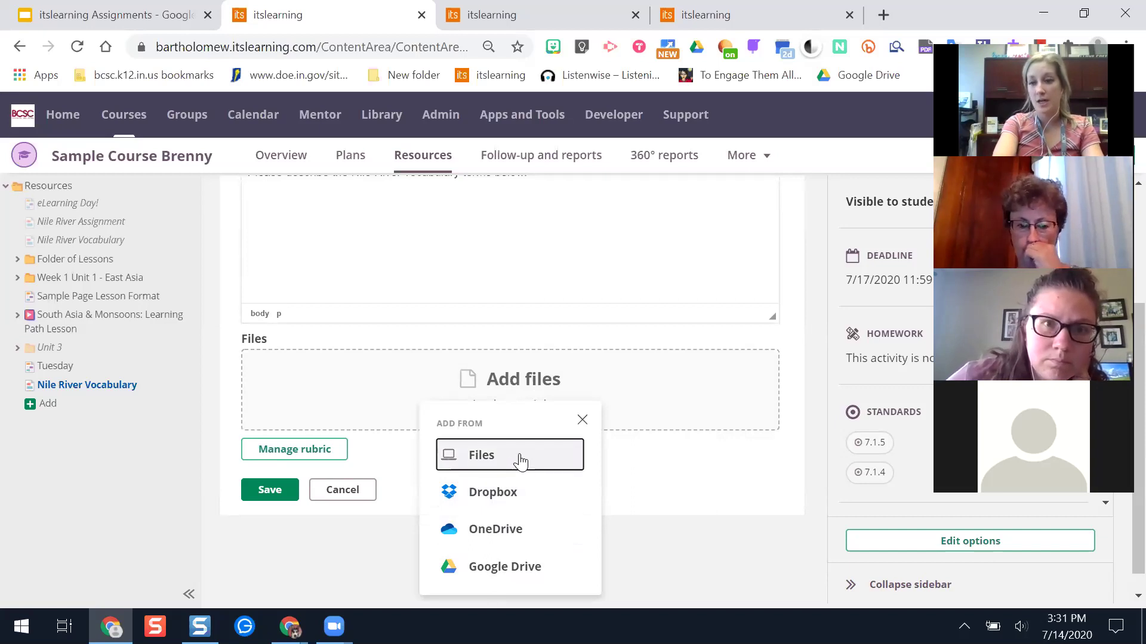
pyautogui.click(506, 574)
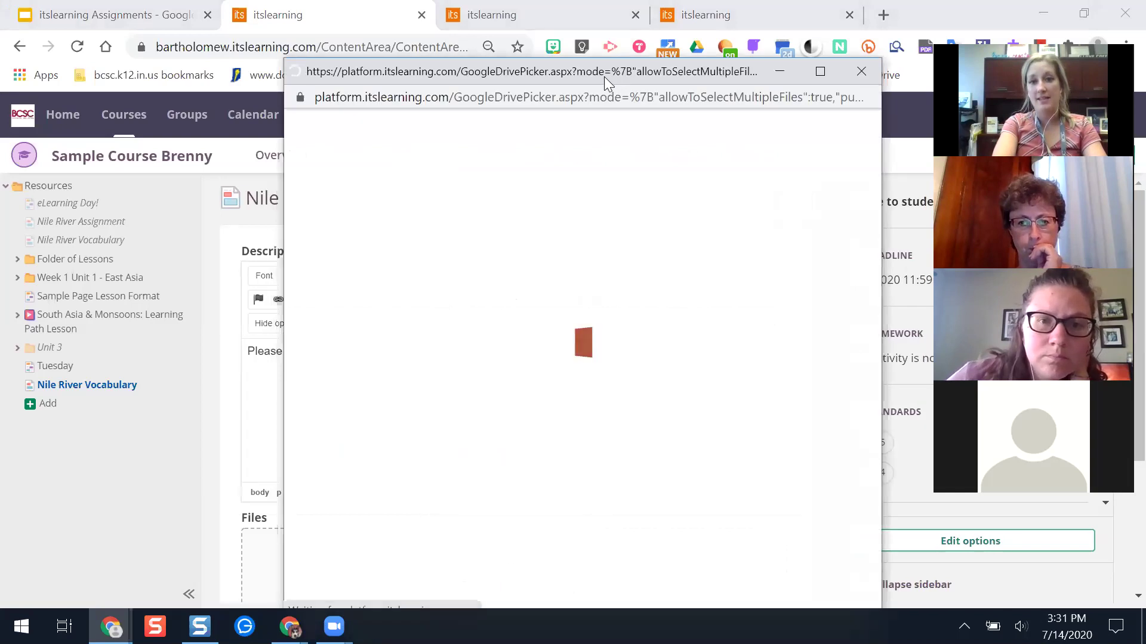
pyautogui.moveTo(593, 70); pyautogui.dragTo(456, 30)
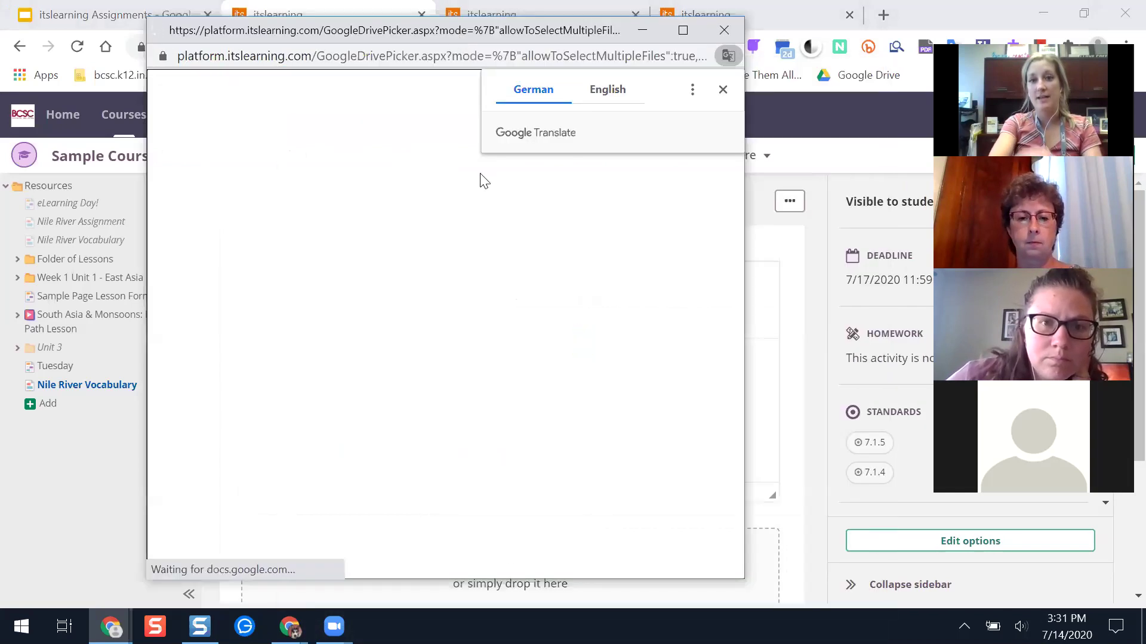
pyautogui.click(723, 90)
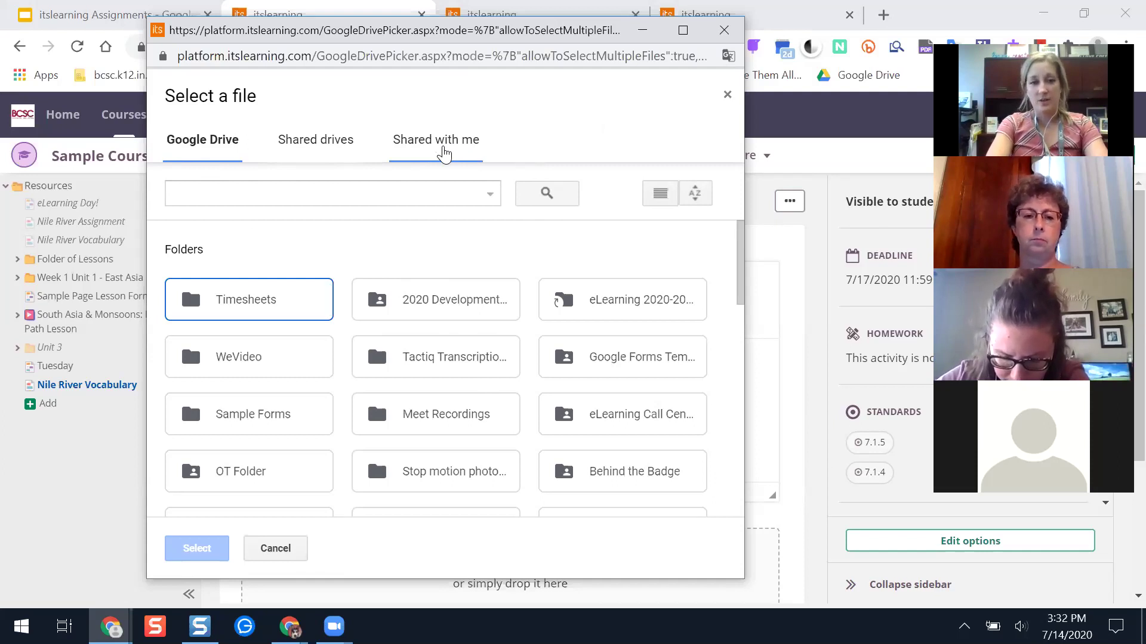
# - Search Google Drive for "nile river" and attach the Ancient Egypt and the Nile presentation to the assignment
pyautogui.click(330, 183)
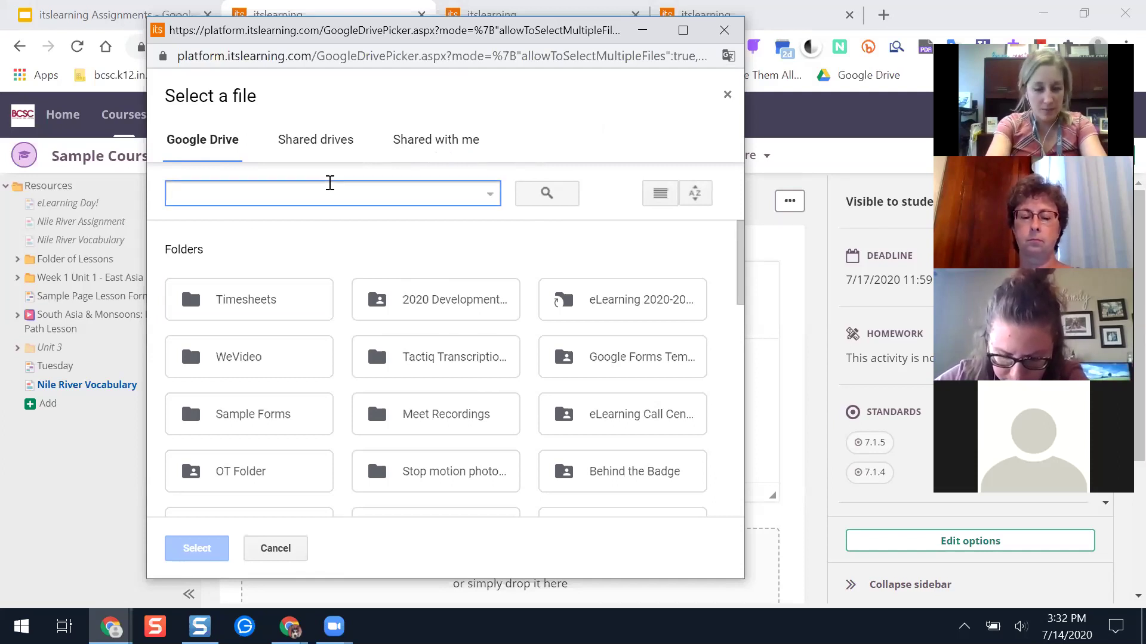
pyautogui.write('nile river')
pyautogui.press('Return')
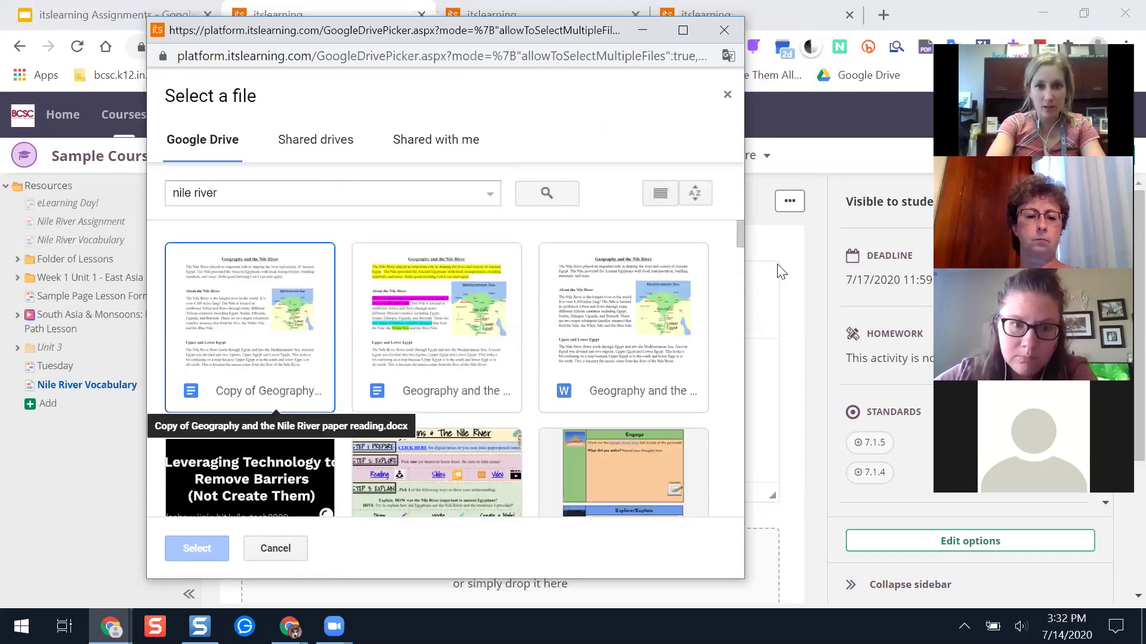
pyautogui.moveTo(740, 232); pyautogui.dragTo(743, 261)
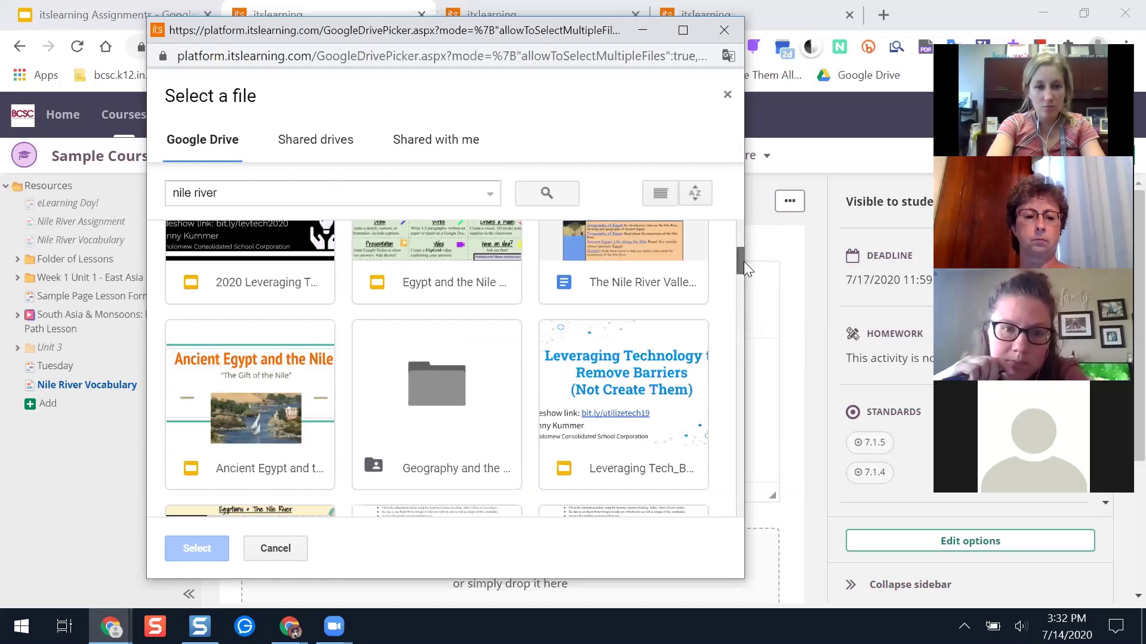
pyautogui.click(293, 368)
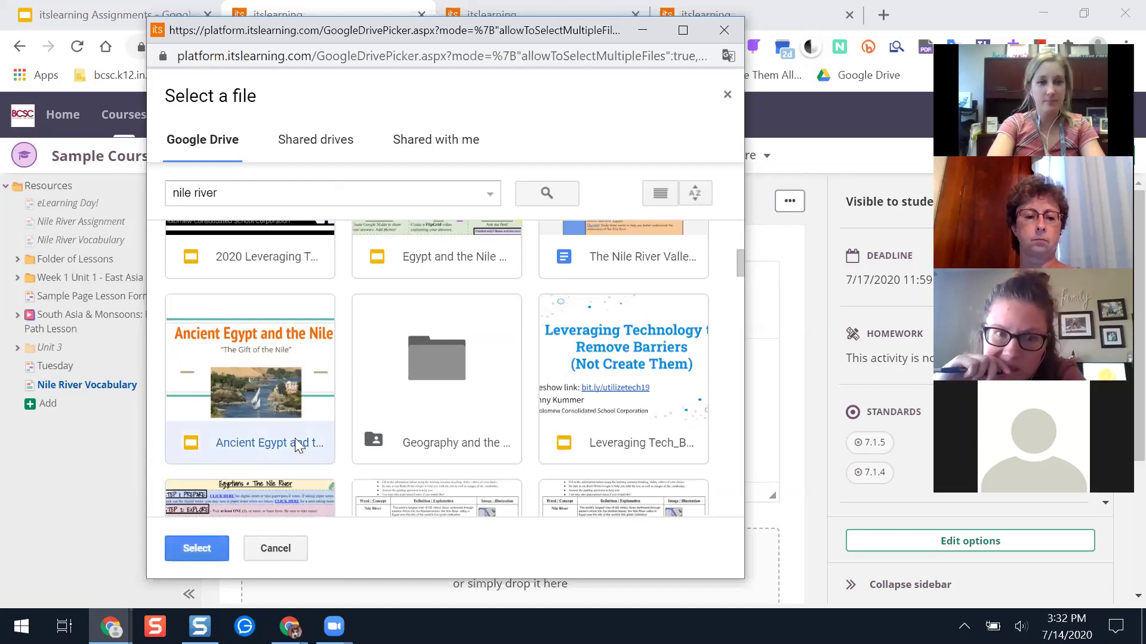
pyautogui.click(206, 550)
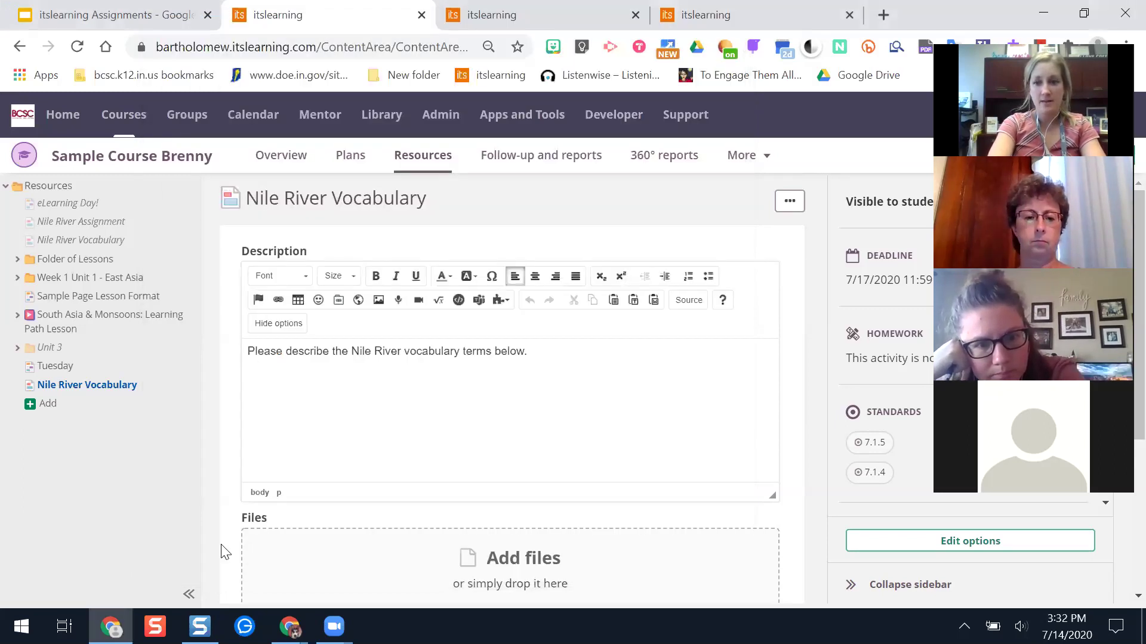
pyautogui.scroll(-4, 225, 552)
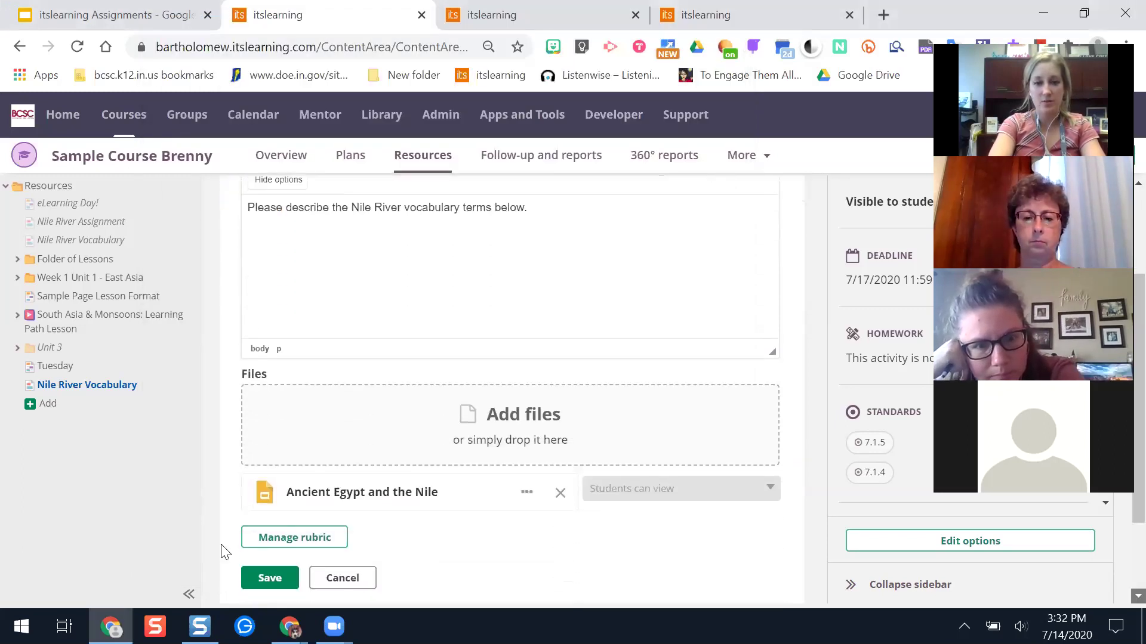
pyautogui.scroll(-1, 221, 544)
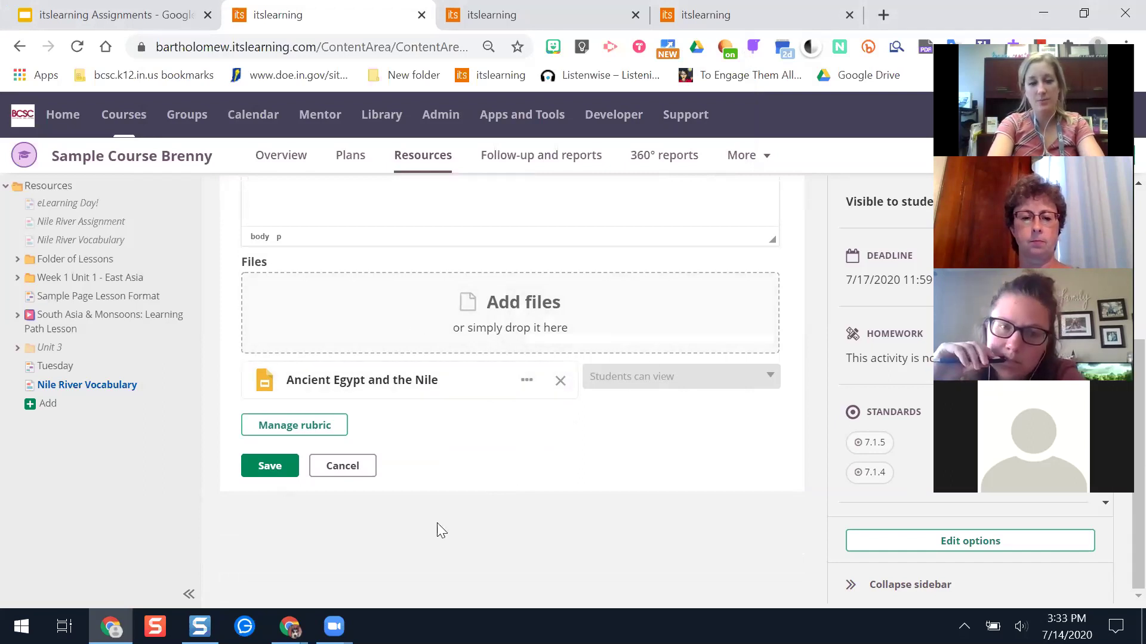
# - Try to delete the submitted answer in the student's browser window and return to the teacher's window
pyautogui.click(289, 626)
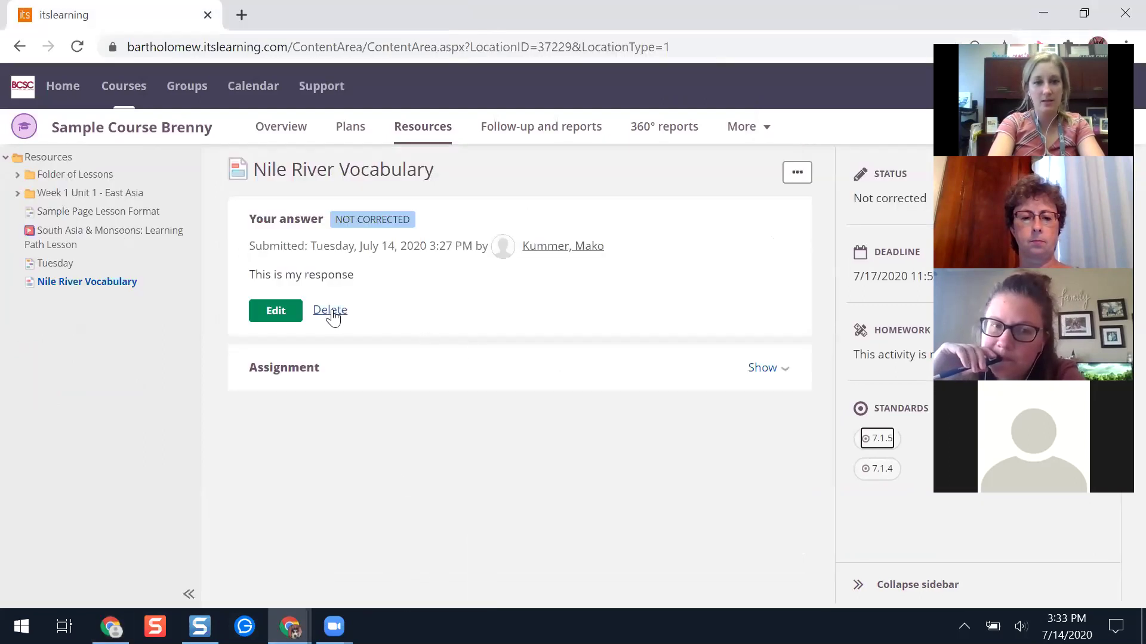
pyautogui.click(331, 312)
pyautogui.click(680, 146)
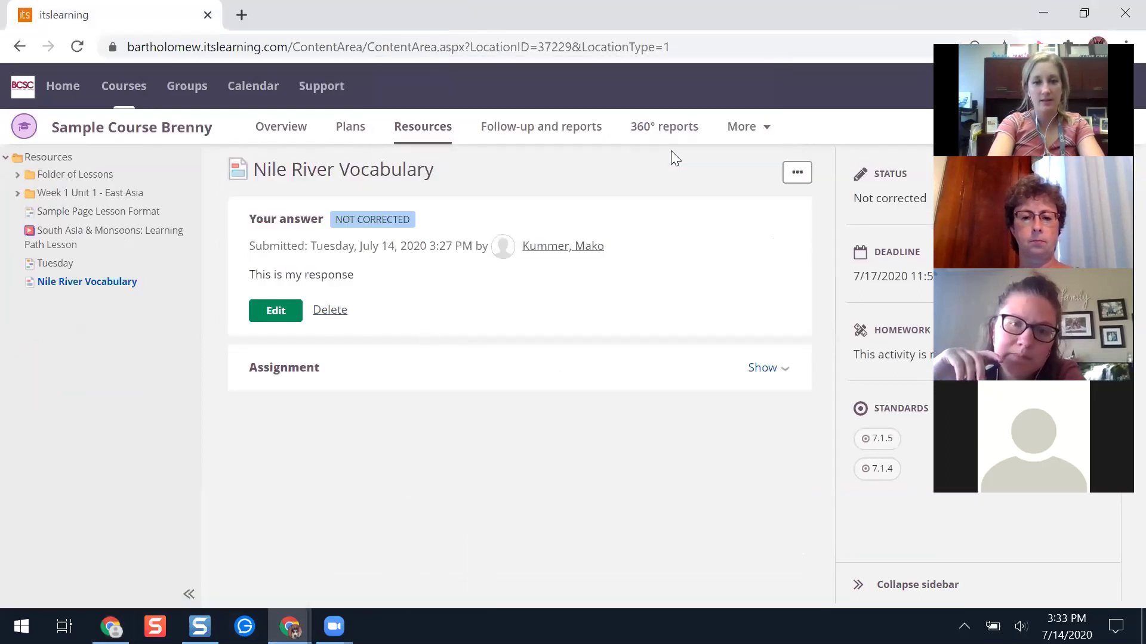
pyautogui.click(746, 140)
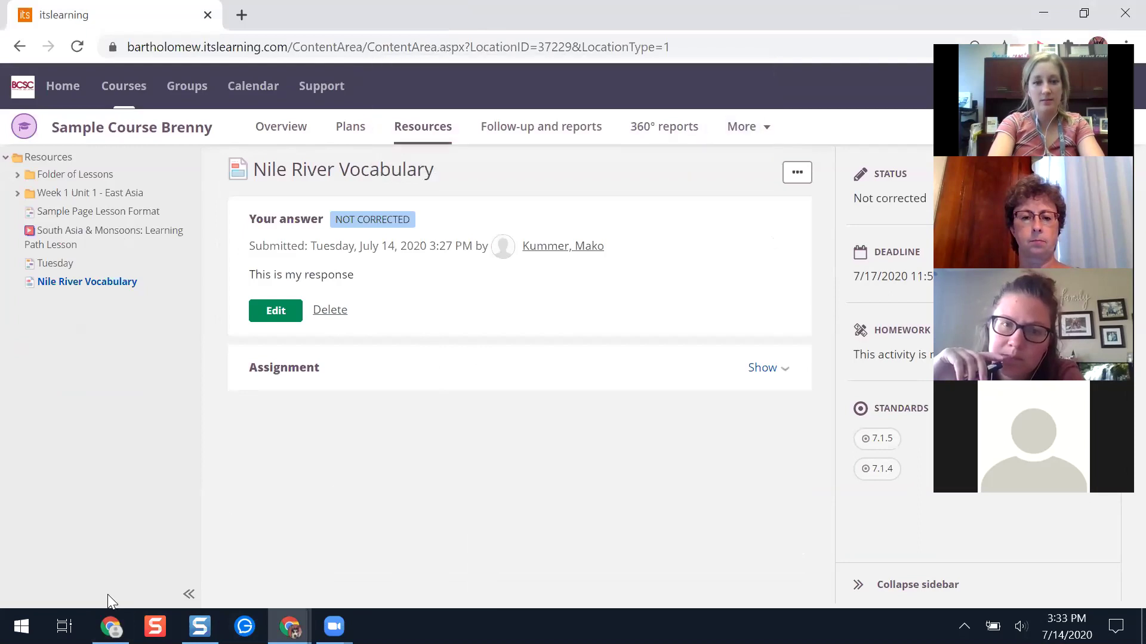
pyautogui.moveTo(110, 627)
pyautogui.click(110, 558)
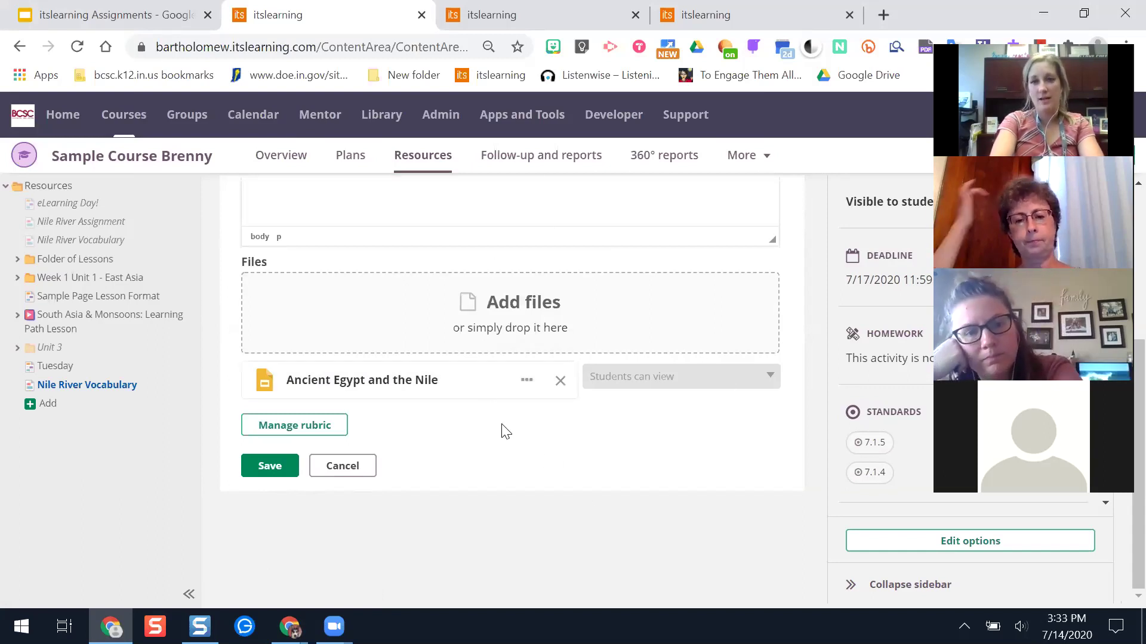
# - Save the Nile River Vocabulary assignment and expand its details to view the description and attached file
pyautogui.click(267, 460)
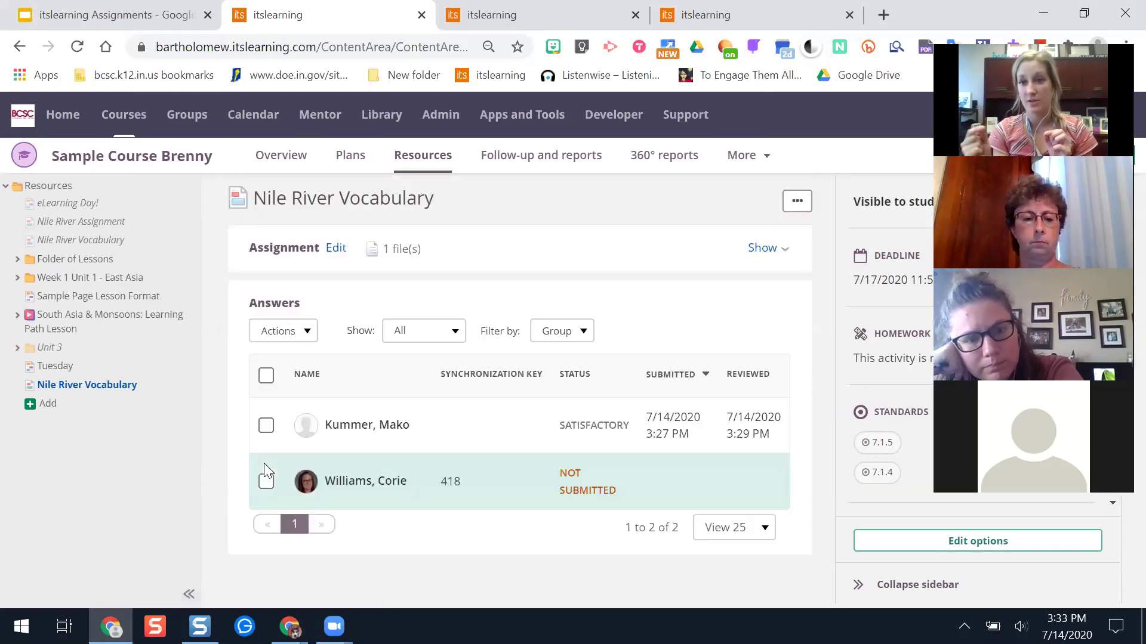
pyautogui.click(761, 248)
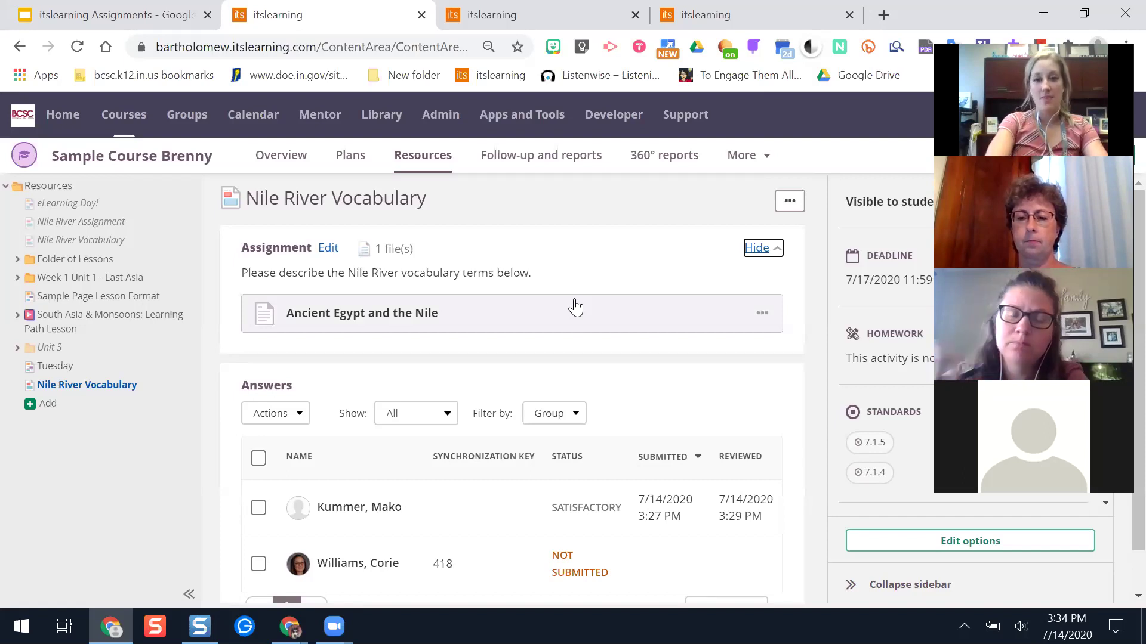
# - Reopen the Nile River Vocabulary assignment for editing and bring up the Google Drive file picker
pyautogui.click(329, 248)
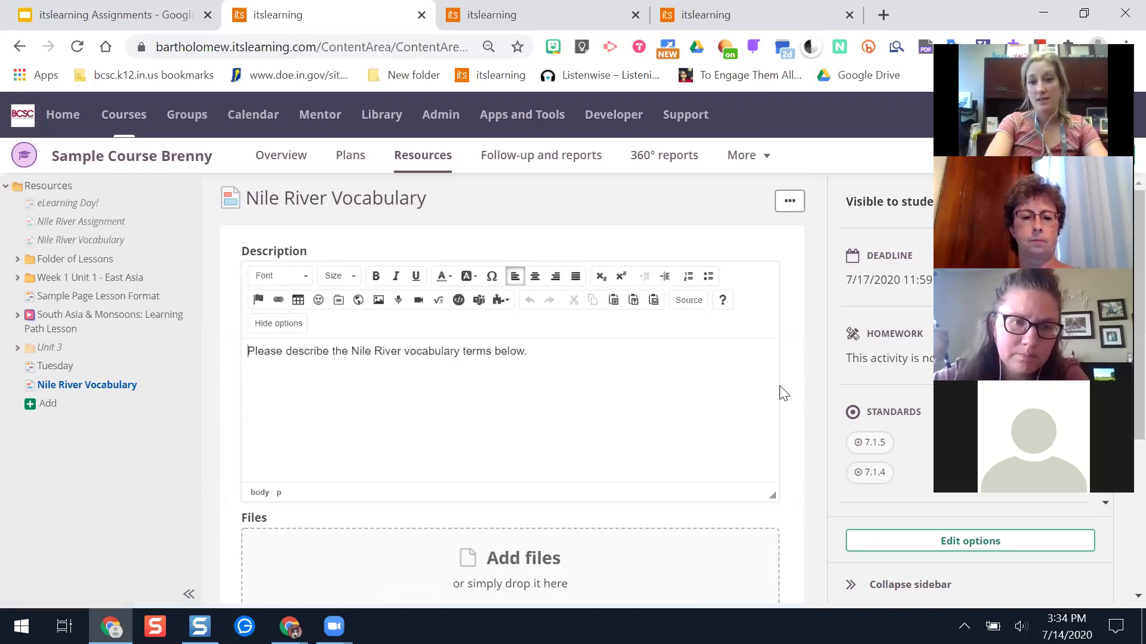
pyautogui.scroll(-4, 807, 421)
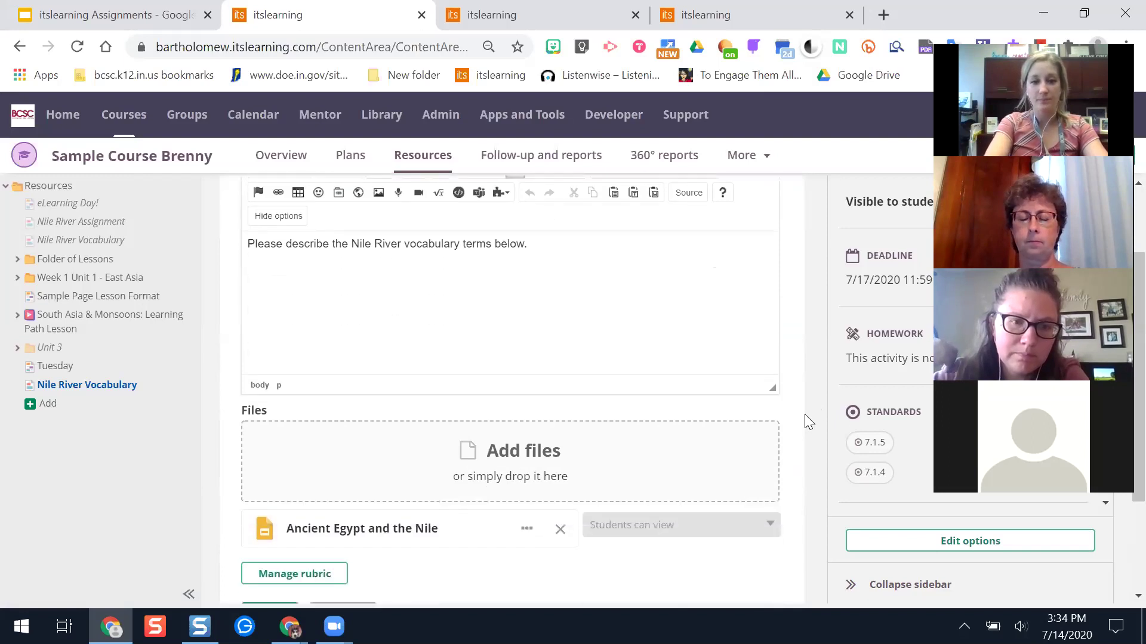
pyautogui.scroll(-1, 806, 418)
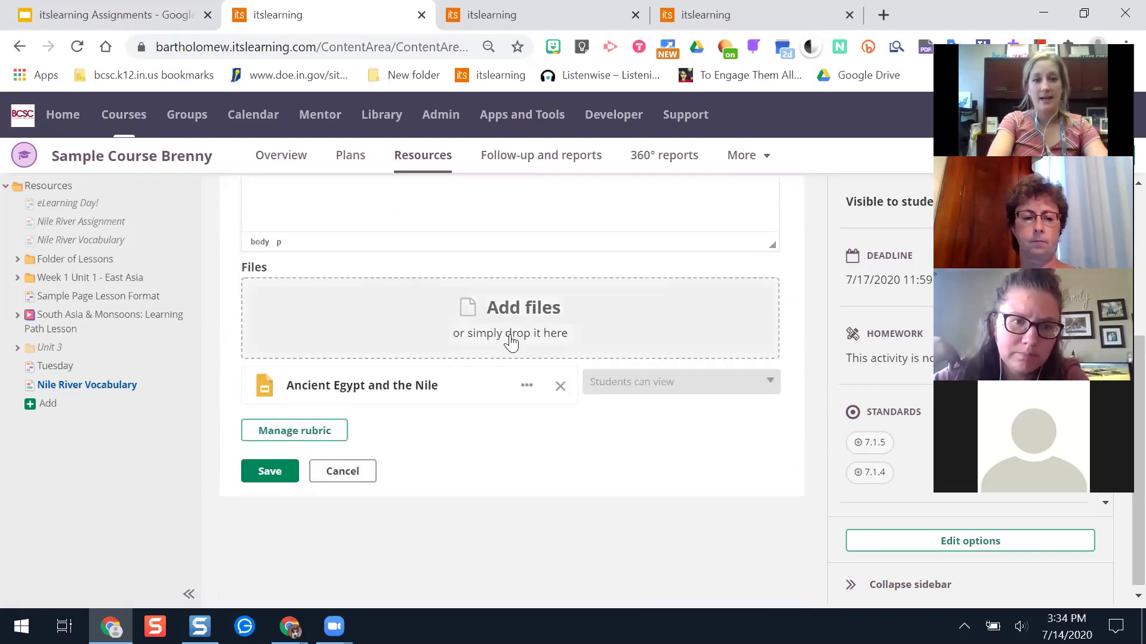
pyautogui.click(481, 323)
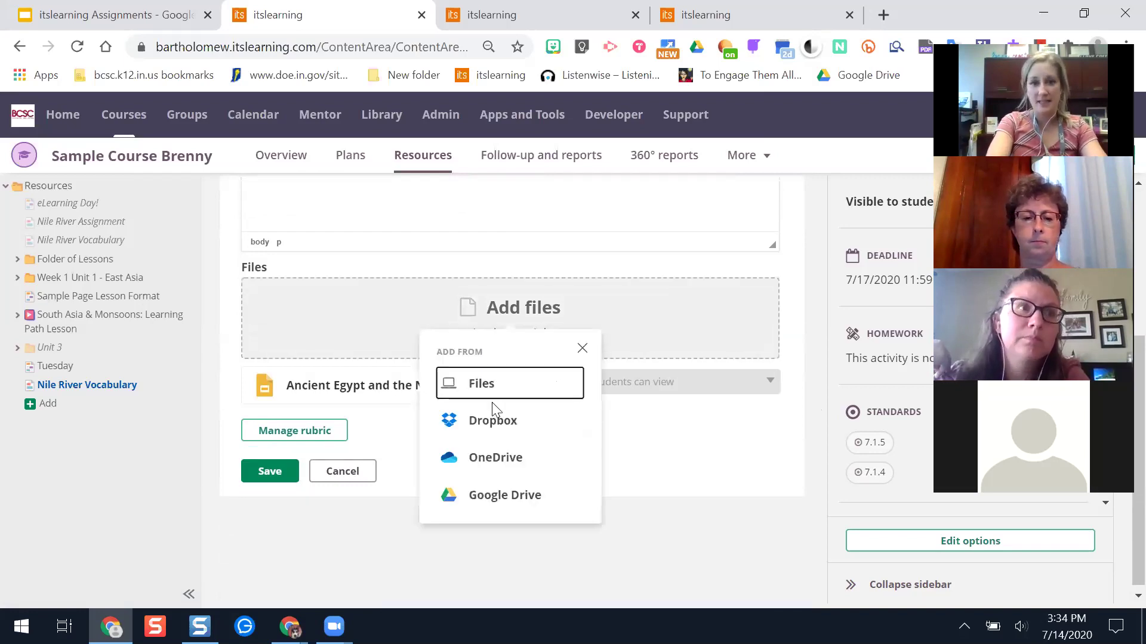
pyautogui.click(512, 502)
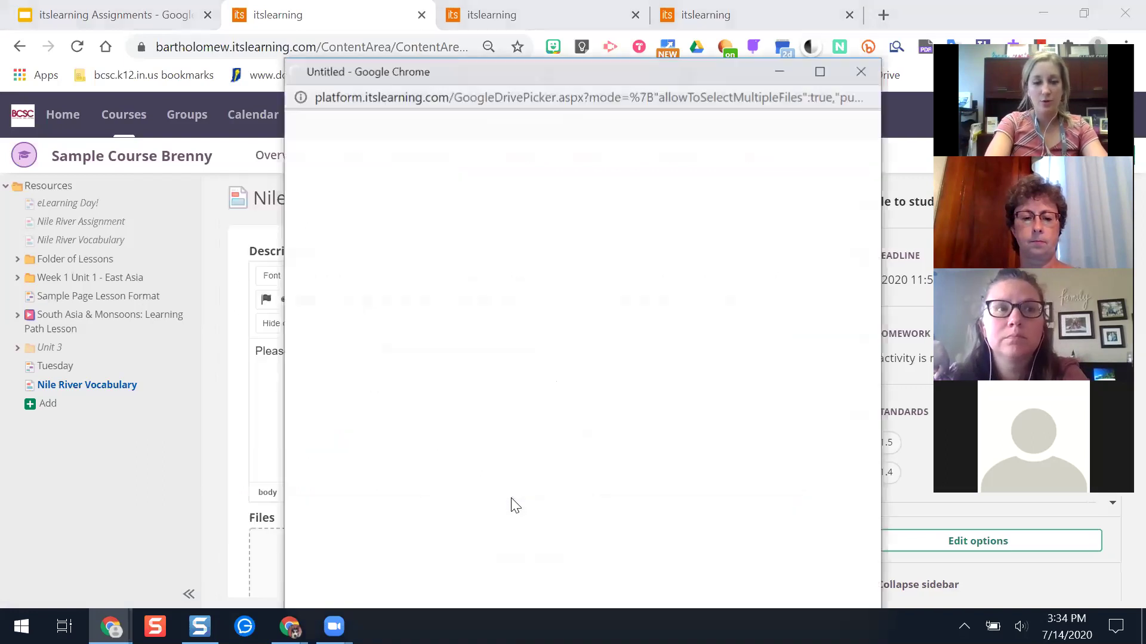
pyautogui.moveTo(661, 71); pyautogui.dragTo(463, 18)
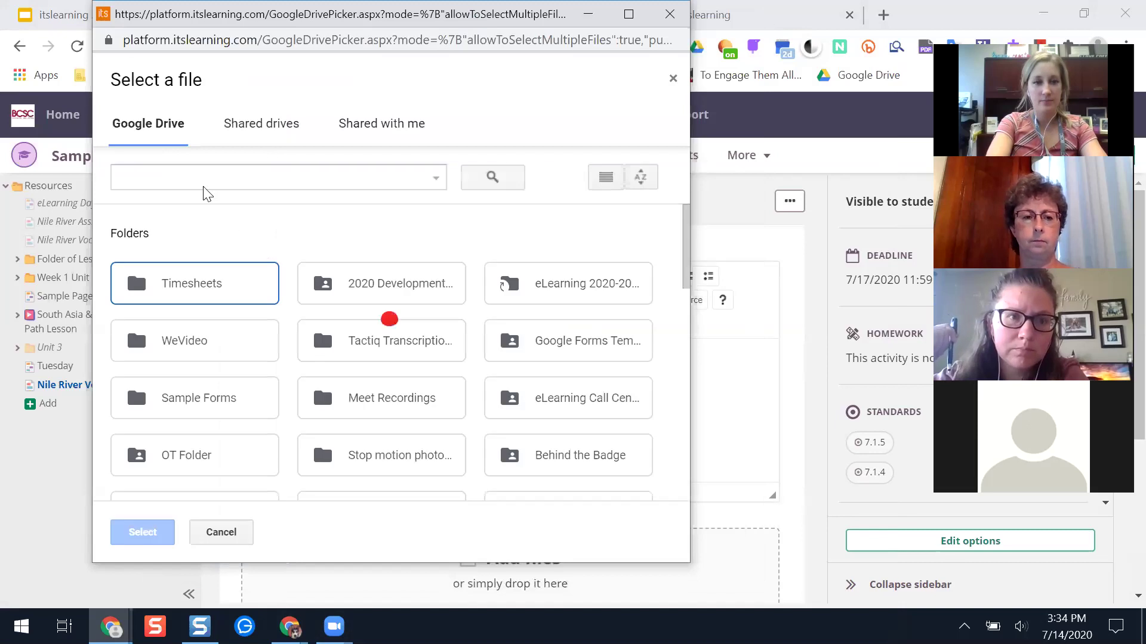
# - Search Google Drive for "nile river vocab" and attach the Nile River Vocabulary Notes document to the assignment
pyautogui.click(201, 182)
pyautogui.write('nile r')
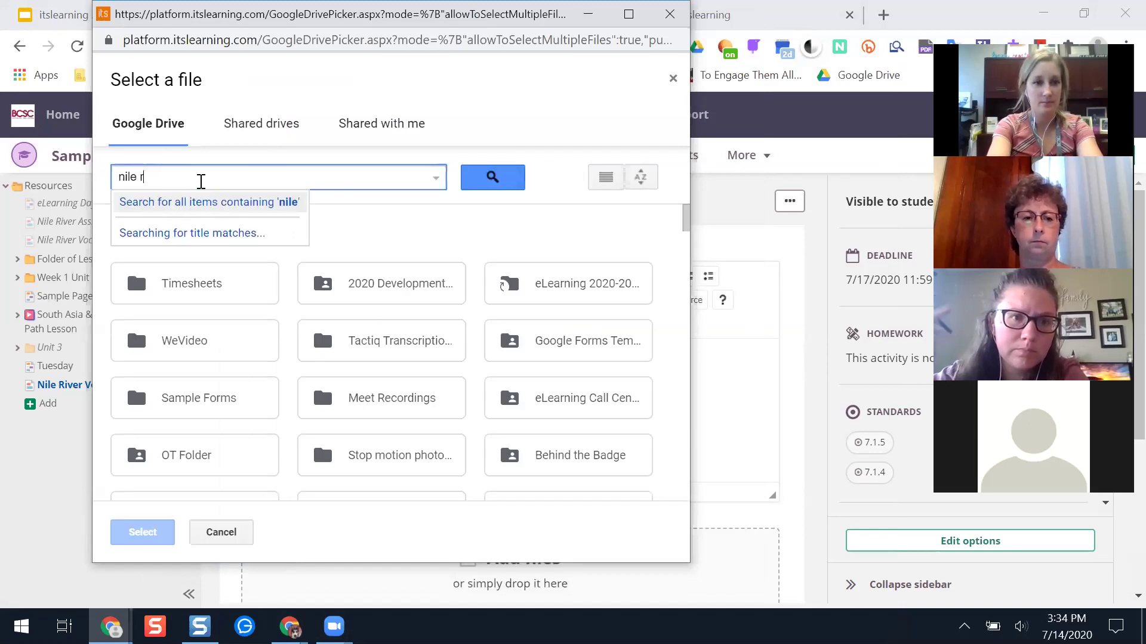
pyautogui.write('iver vocab')
pyautogui.press('Return')
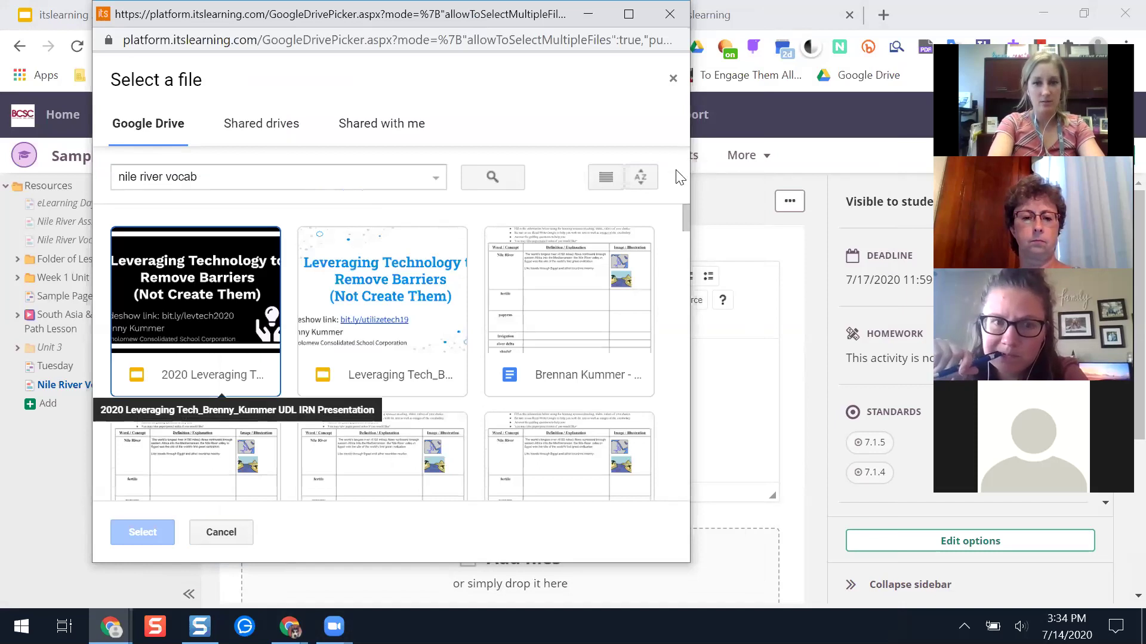
pyautogui.moveTo(683, 212); pyautogui.dragTo(684, 230)
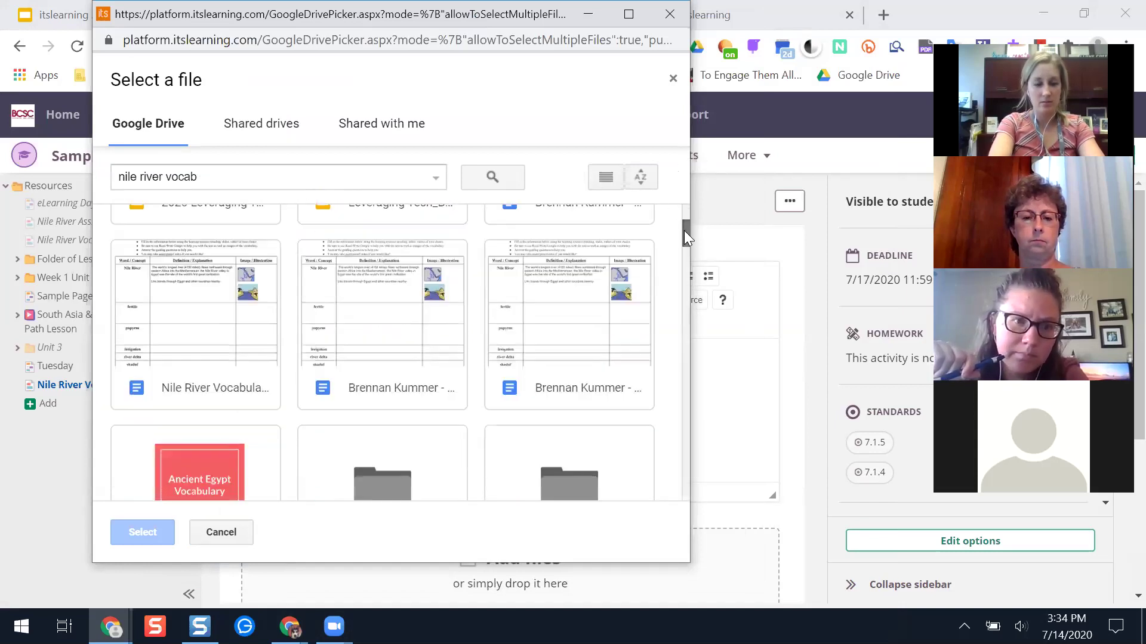
pyautogui.click(177, 360)
pyautogui.click(142, 534)
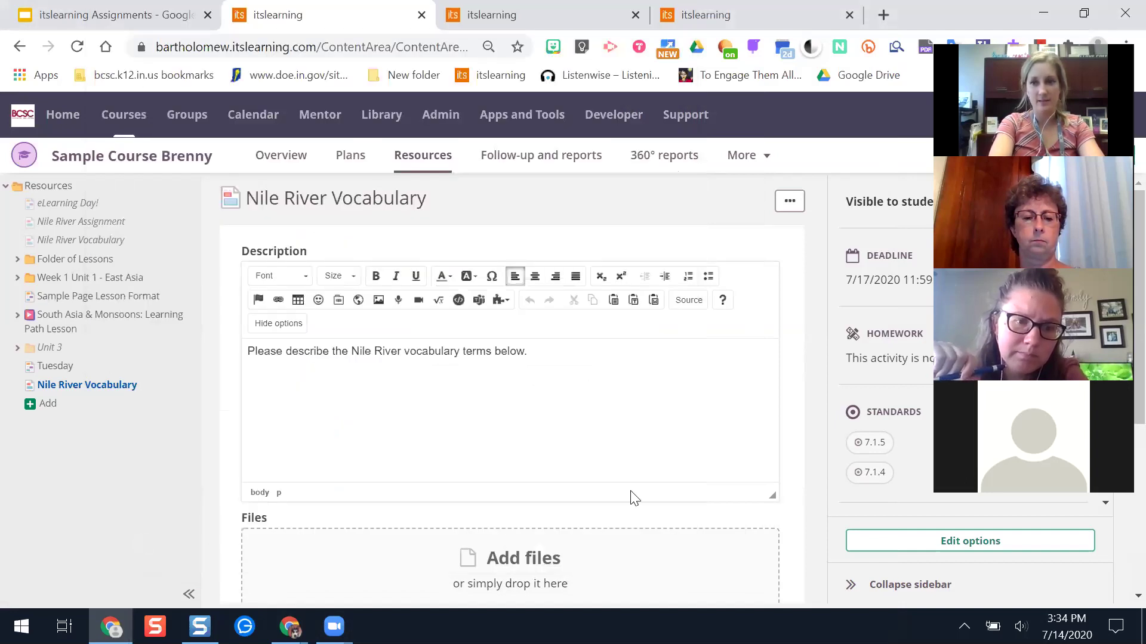
# - Check the sharing options of the attached files, leave the editor without saving, and open the course's add-element page
pyautogui.scroll(-4, 634, 498)
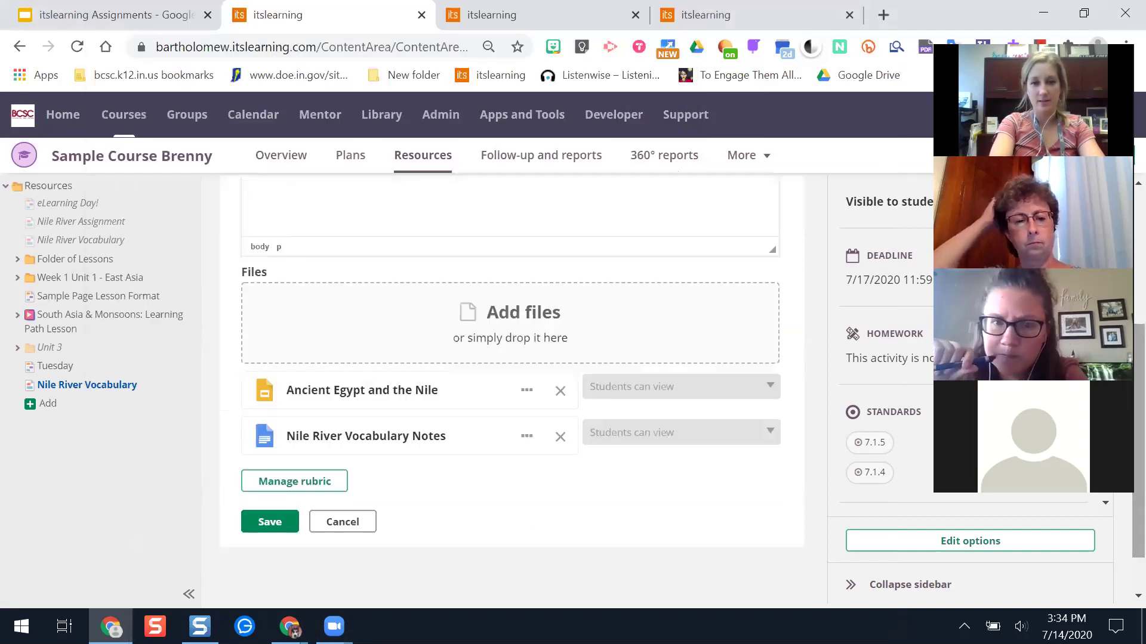
pyautogui.moveTo(755, 430); pyautogui.dragTo(455, 409)
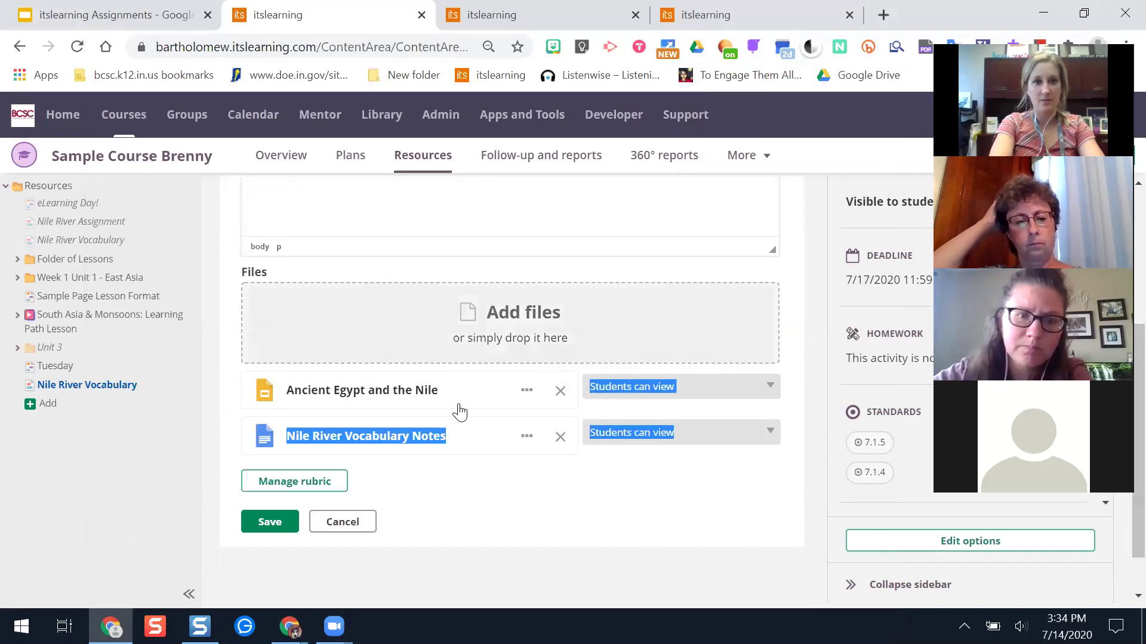
pyautogui.click(414, 157)
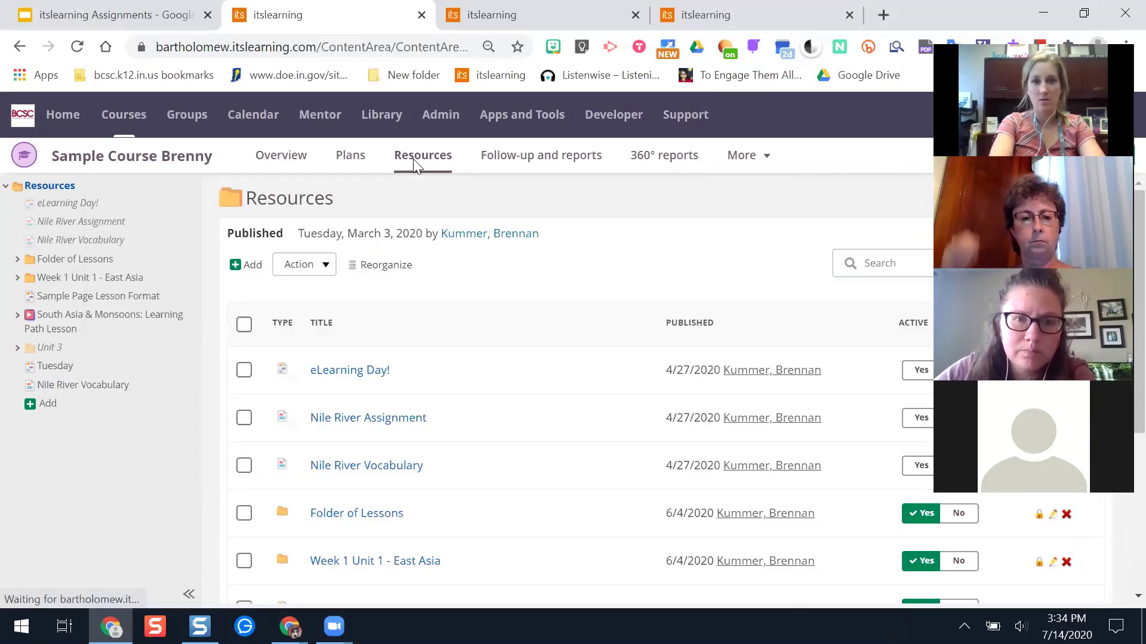
pyautogui.click(237, 265)
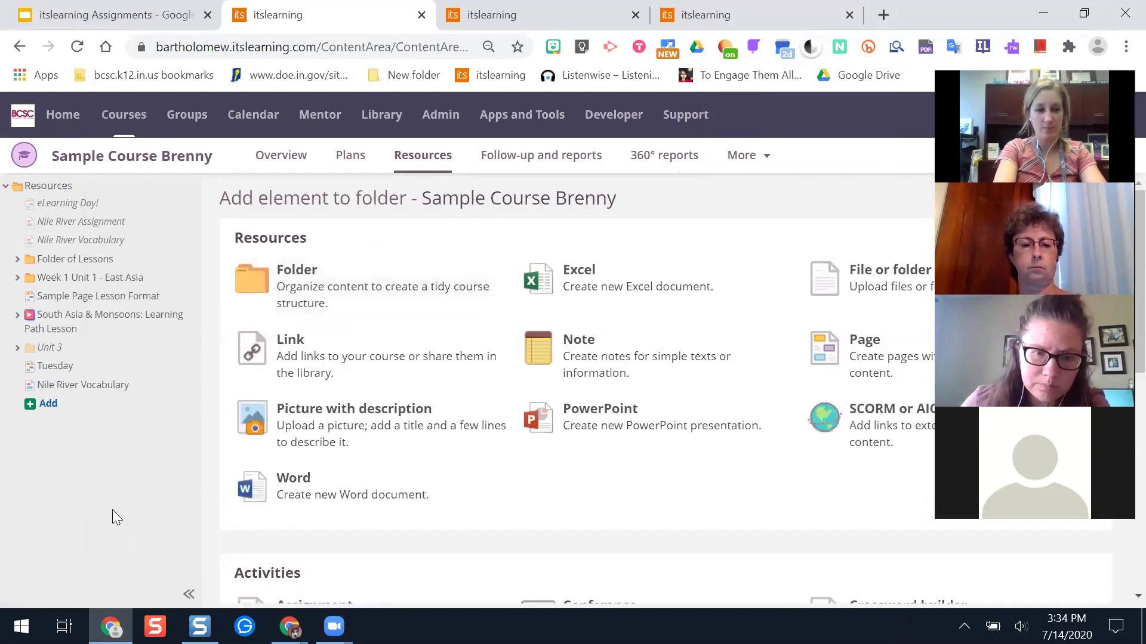
# - Look at the inactive Nile River Assignment and the inactive Nile River Vocabulary assignment, expanding their details
pyautogui.click(95, 227)
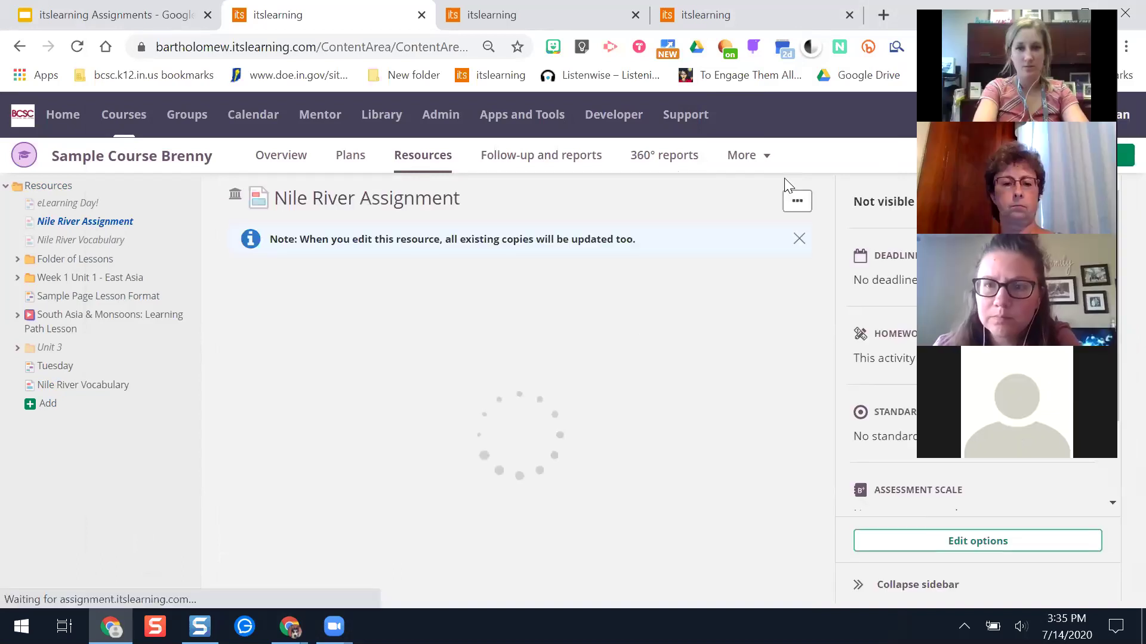
pyautogui.click(757, 250)
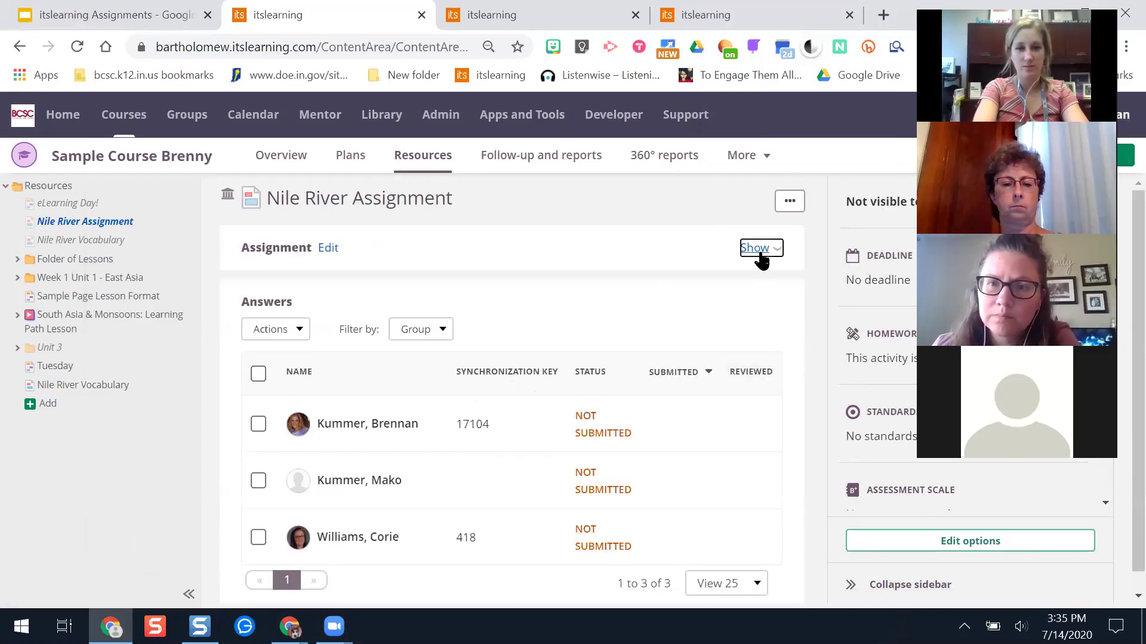
pyautogui.click(27, 240)
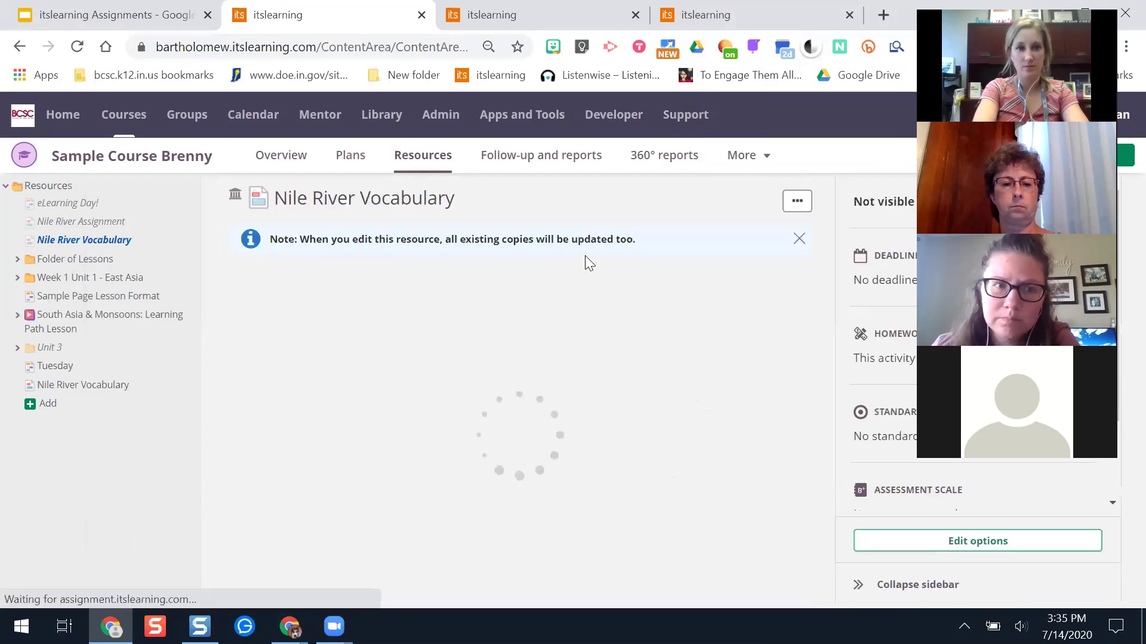
pyautogui.click(796, 239)
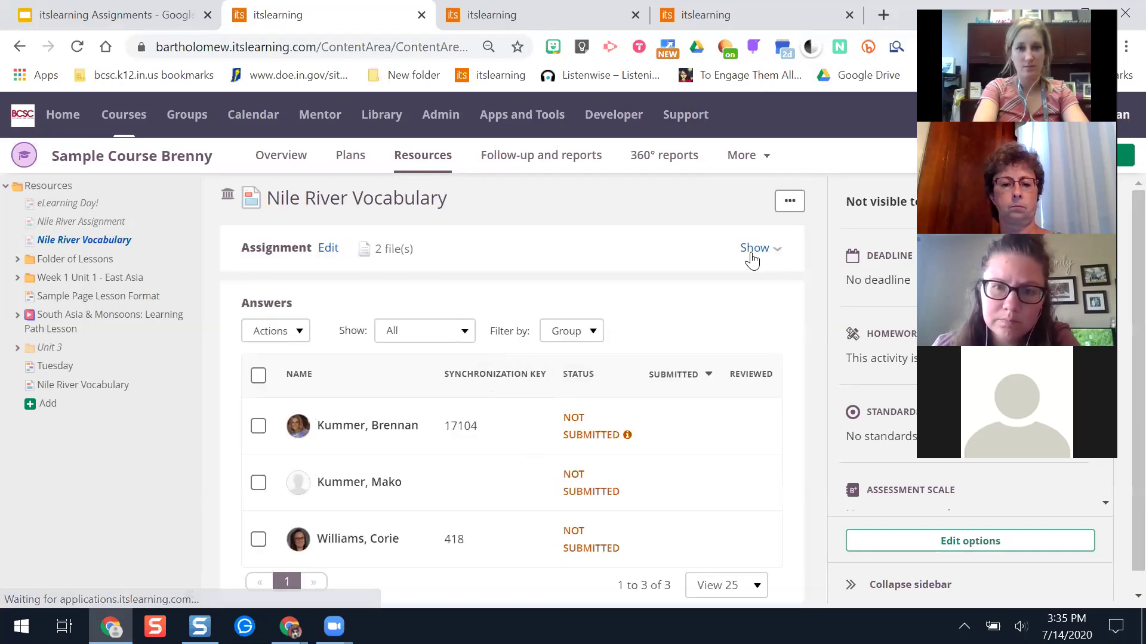
pyautogui.click(753, 250)
# - Open the original Nile River Vocabulary assignment in the library for editing and examine the attached files' sharing options
pyautogui.click(788, 206)
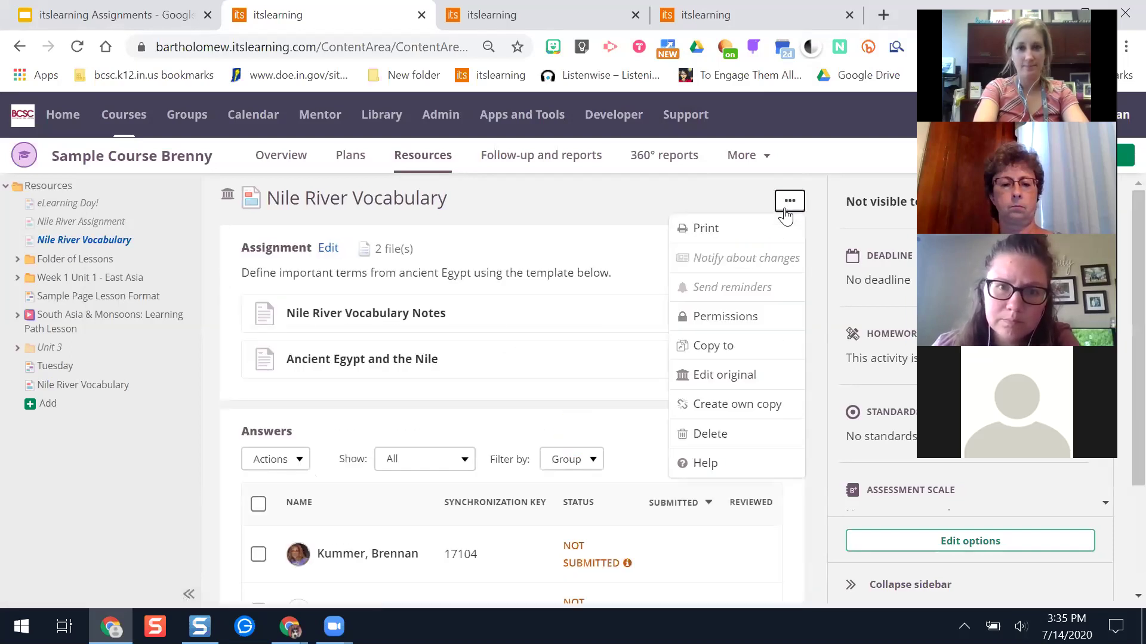
pyautogui.click(727, 376)
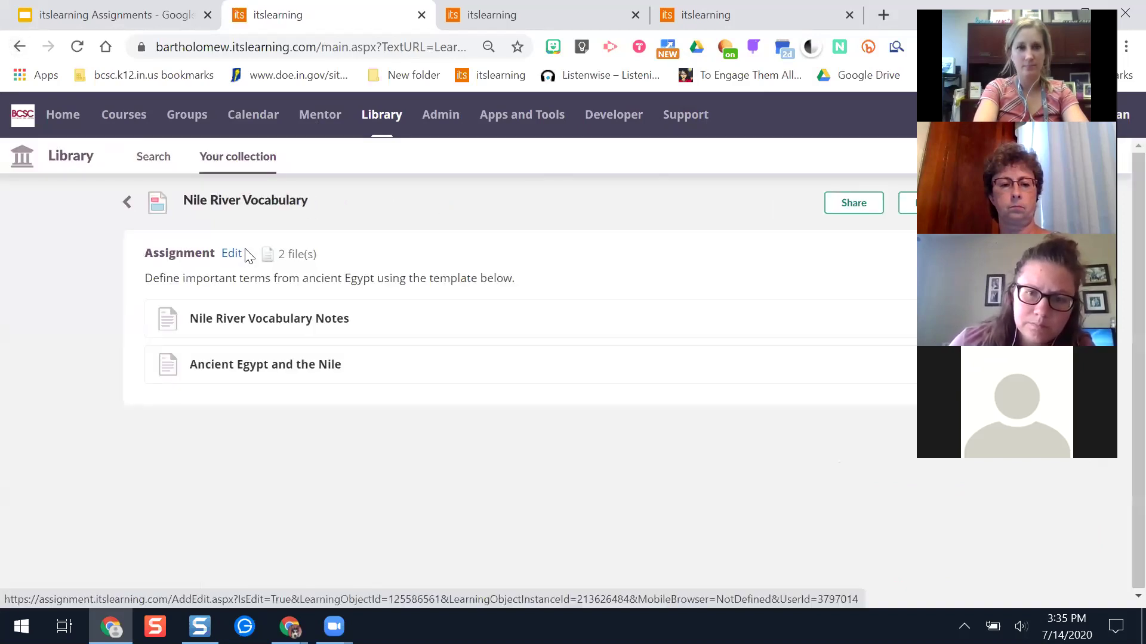
pyautogui.click(234, 255)
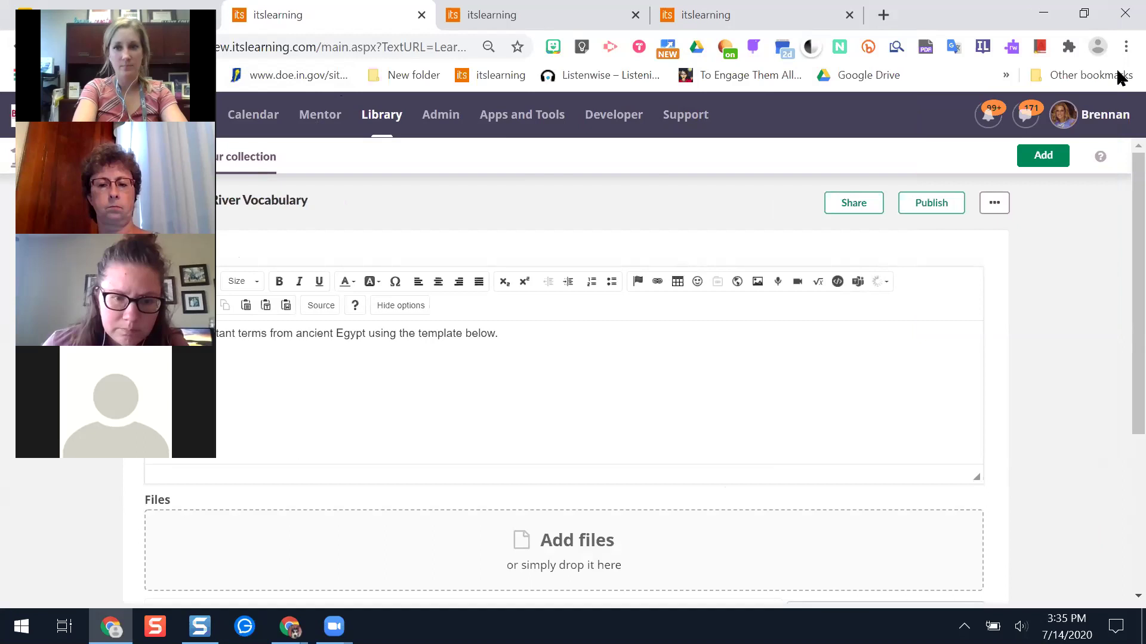
pyautogui.scroll(-4, 1118, 302)
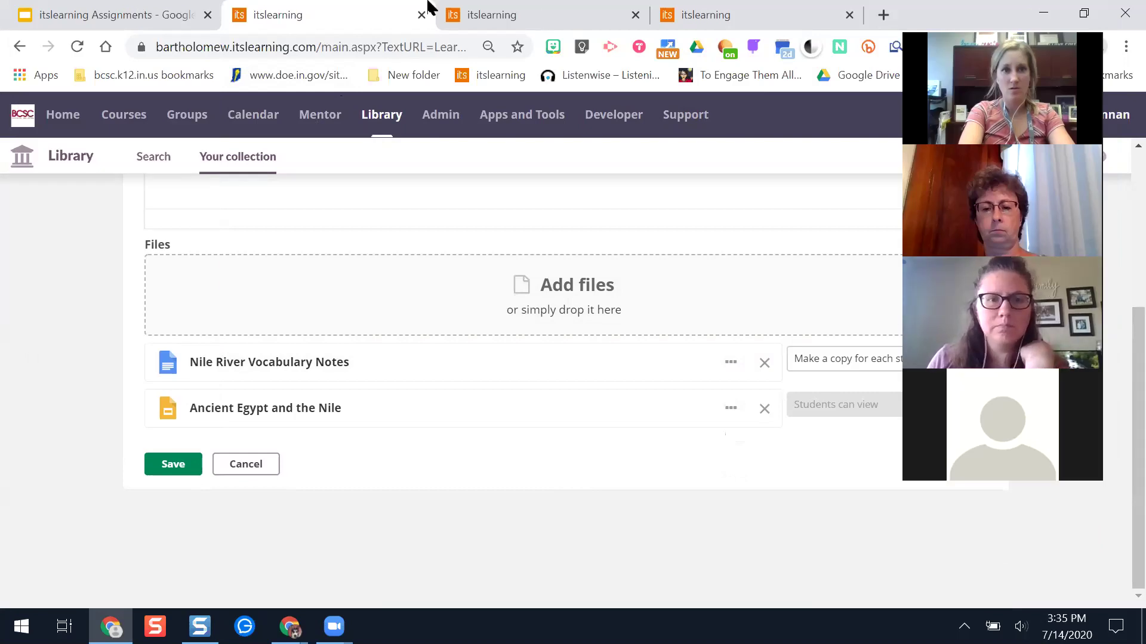
# - Leave the library editor without saving and return to the sample course
pyautogui.click(120, 117)
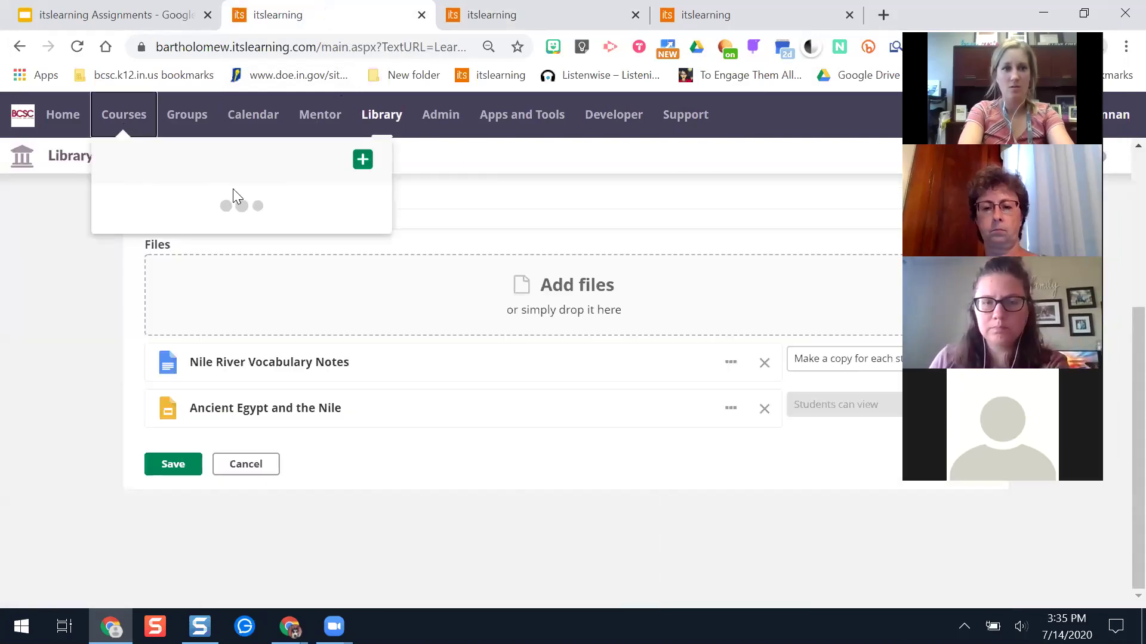
pyautogui.click(201, 199)
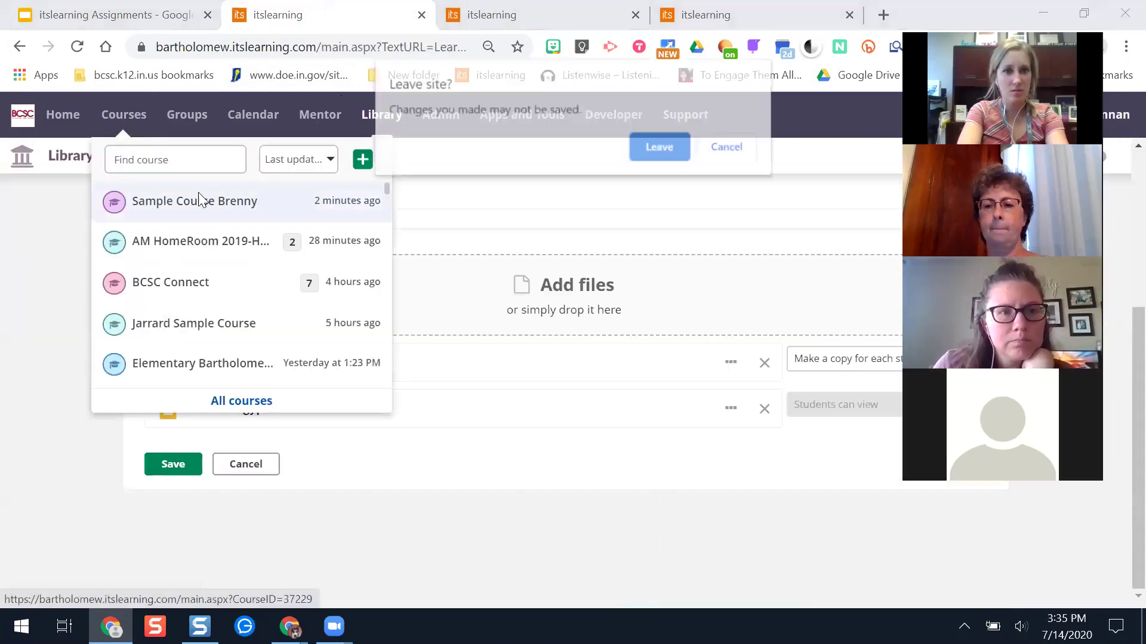
pyautogui.click(680, 149)
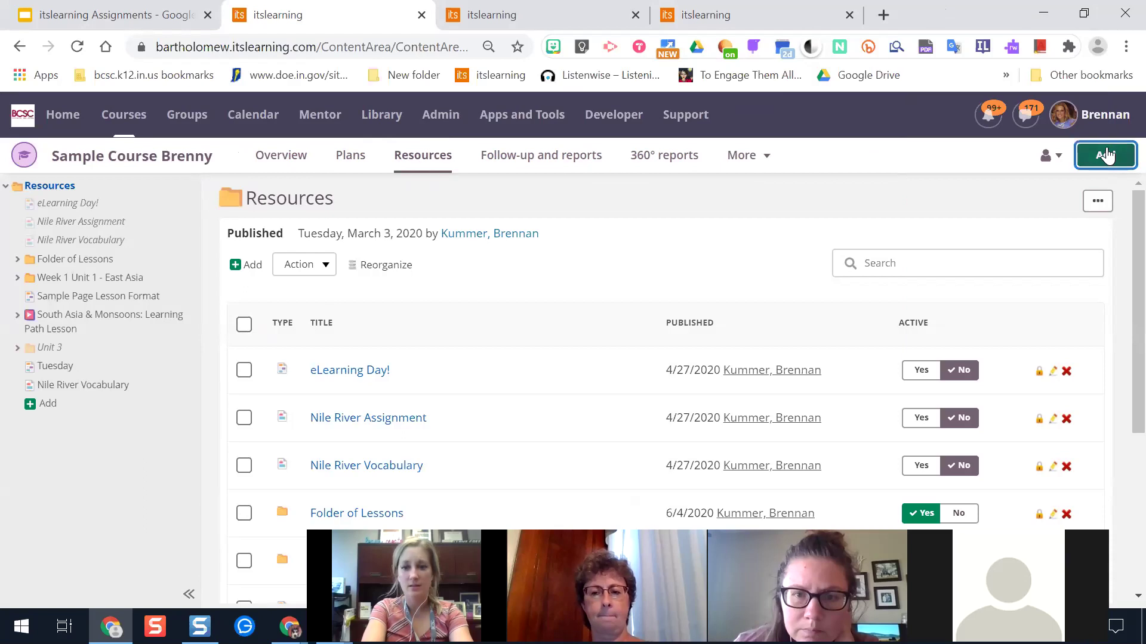
# - Start a new assignment in the course resources and title it "Nile River Vocab"
pyautogui.click(1105, 155)
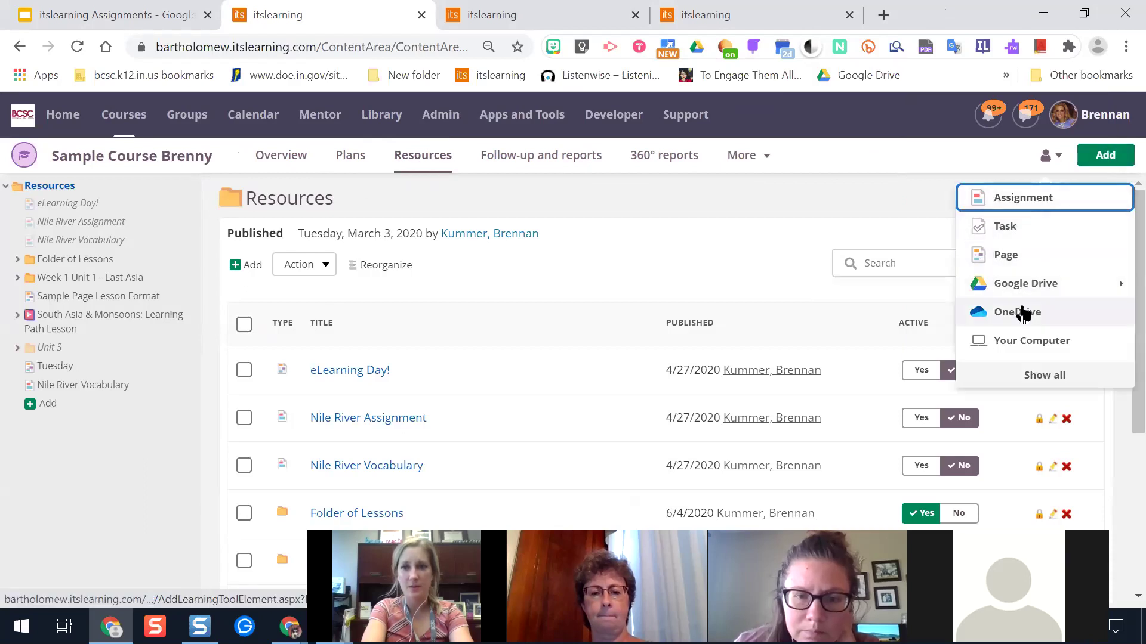
pyautogui.click(1017, 198)
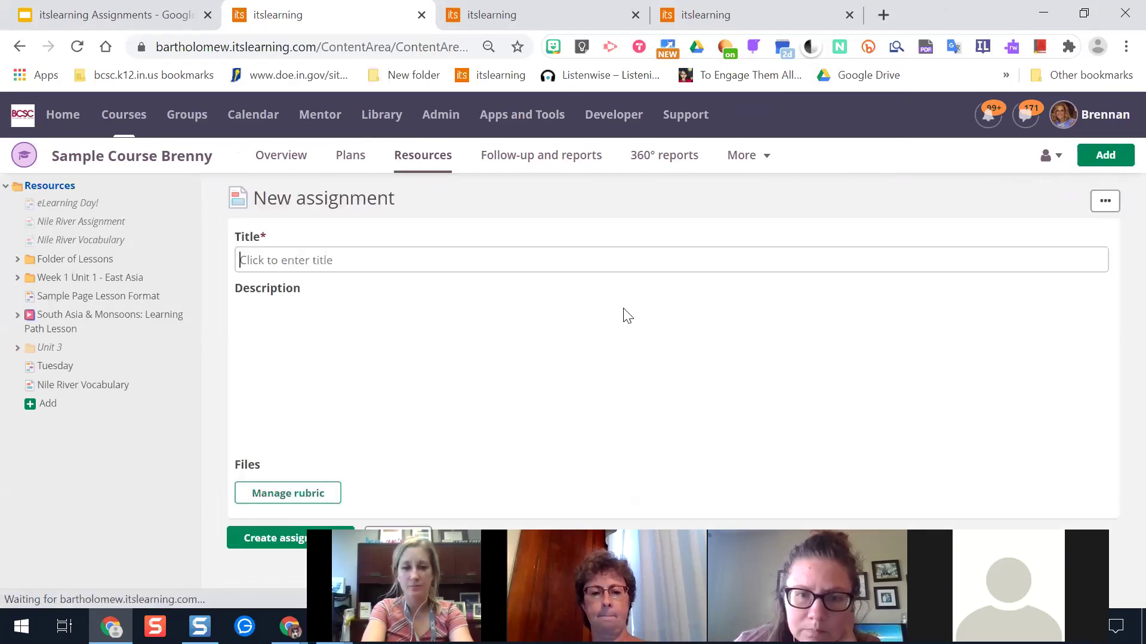
pyautogui.write('Nile')
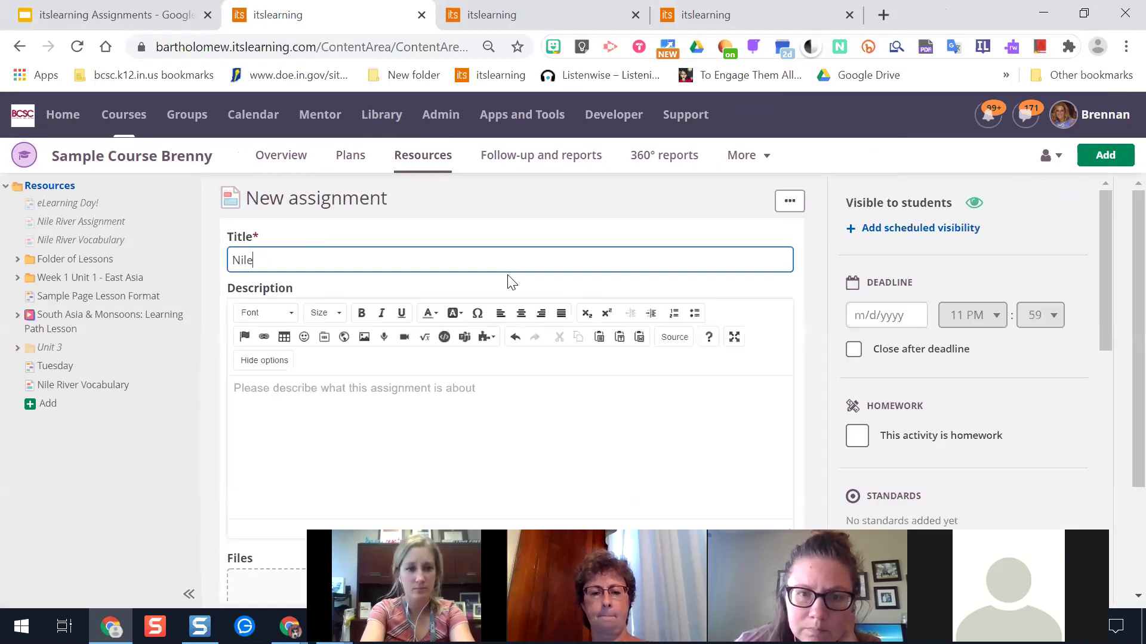
pyautogui.write(' River Vocab')
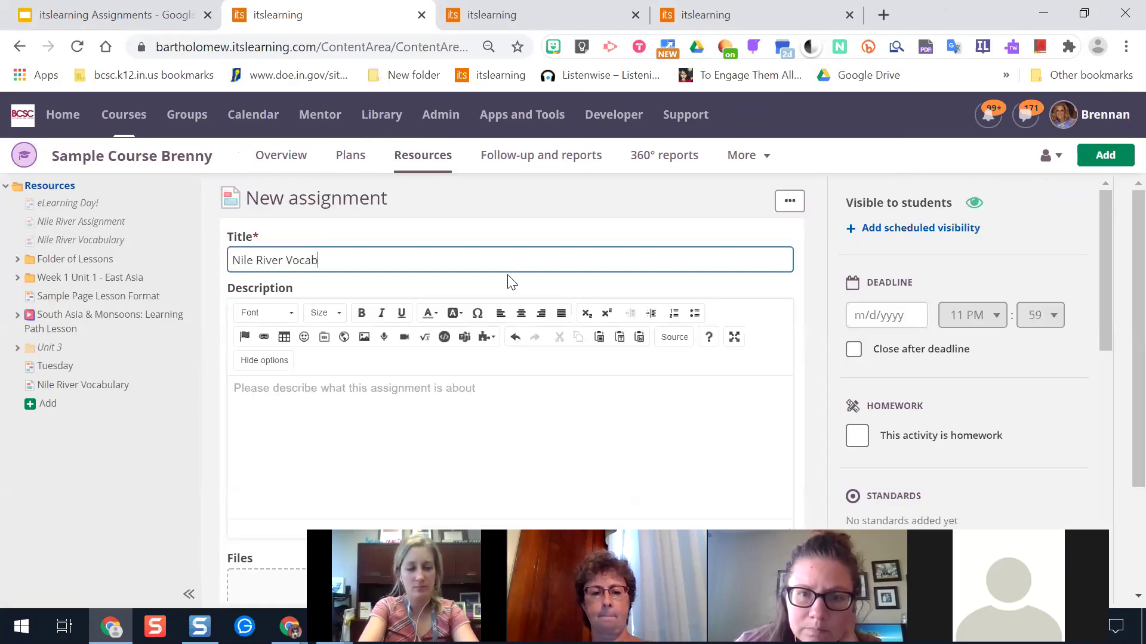
# - Search Google Drive for "nile river vocab" and attach the Nile River Vocabulary Notes document to the new assignment
pyautogui.click(450, 486)
pyautogui.scroll(-2, 1119, 463)
pyautogui.click(523, 447)
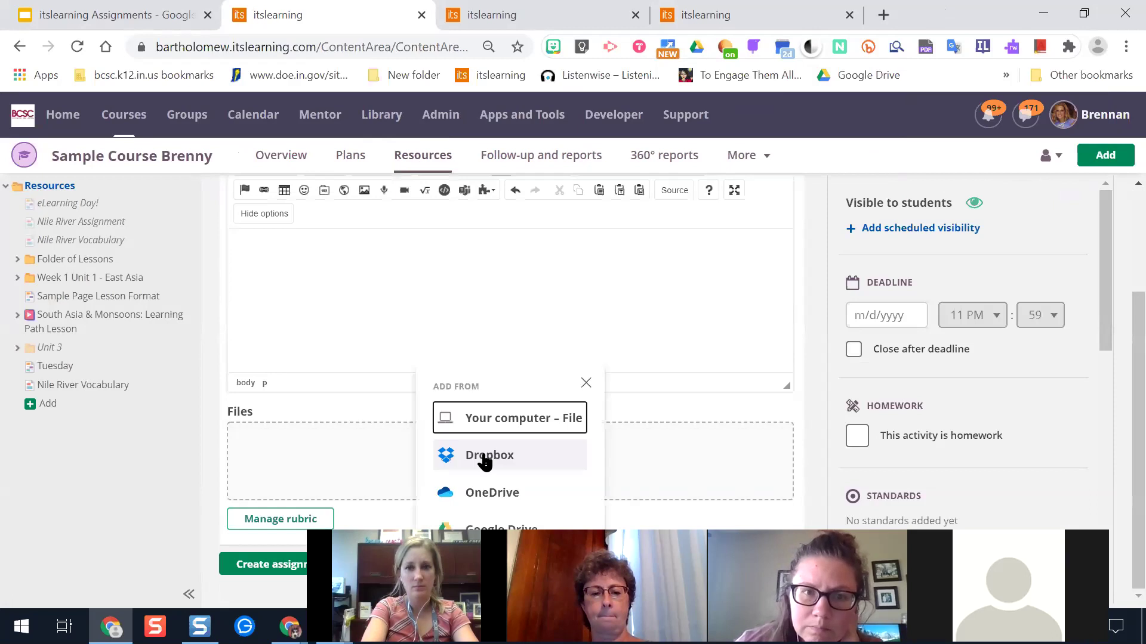
pyautogui.click(522, 526)
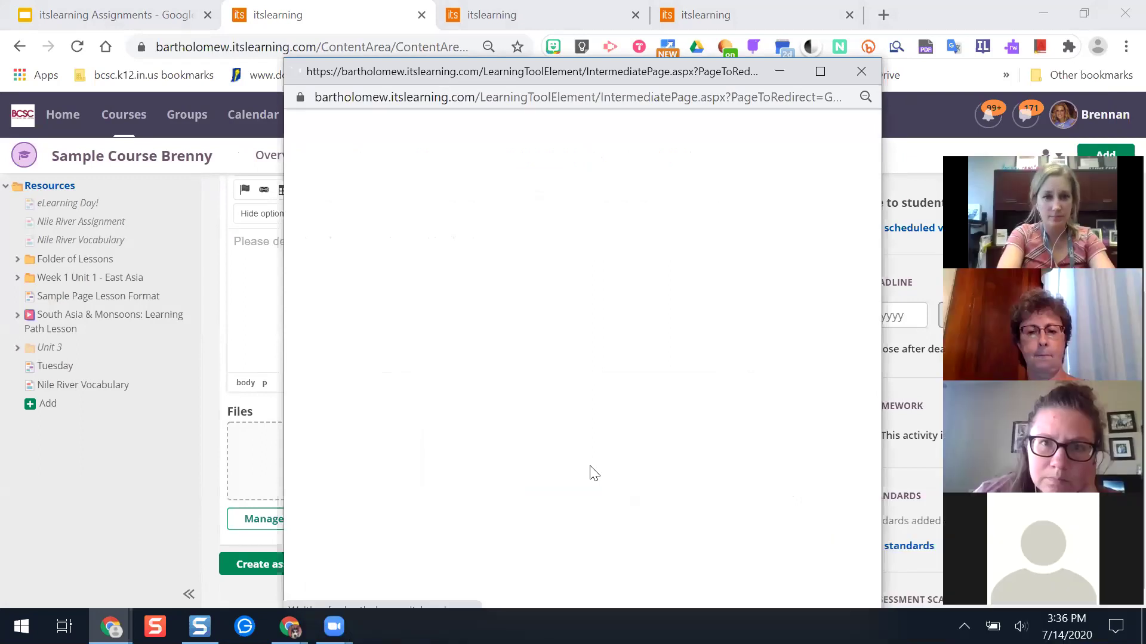
pyautogui.click(410, 231)
pyautogui.write('nl')
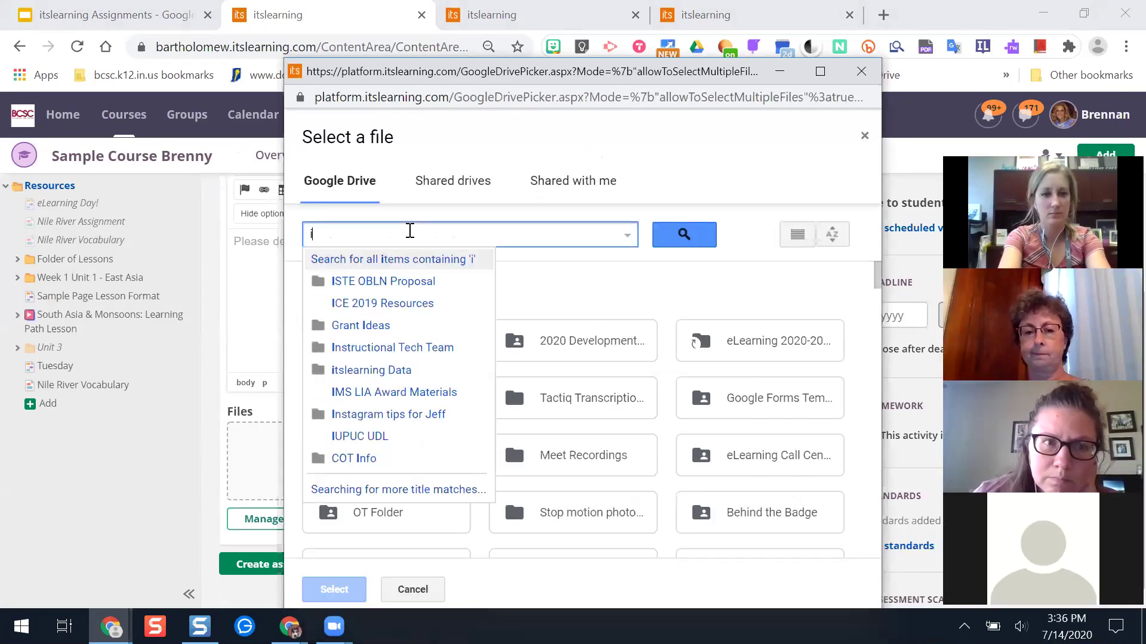
pyautogui.press('BackSpace')
pyautogui.write('ile river vocab')
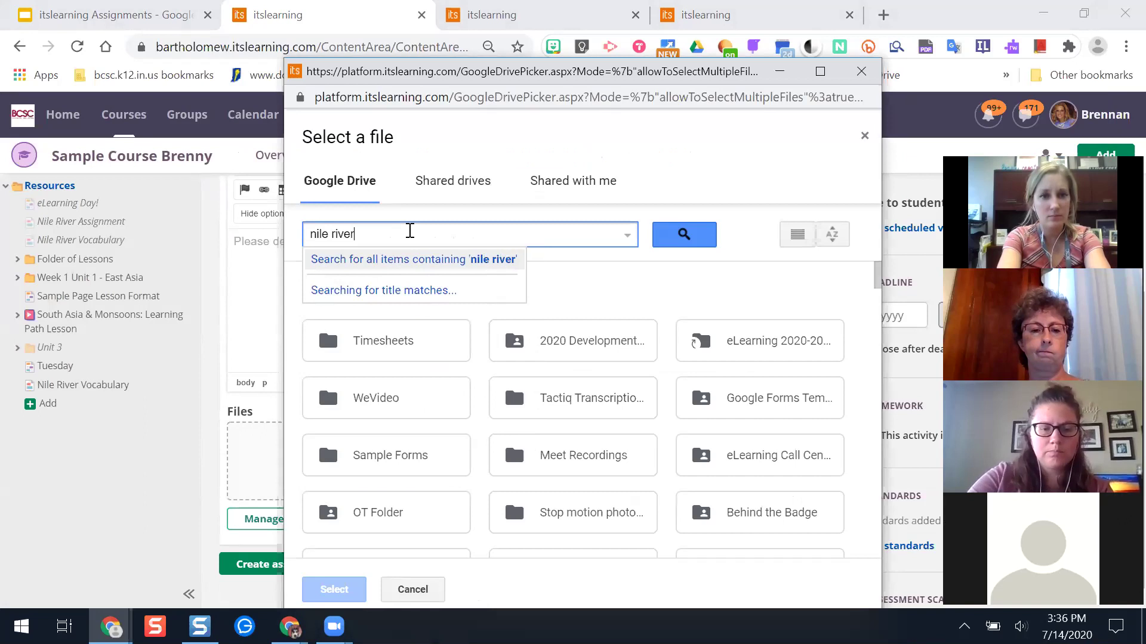
pyautogui.press('Return')
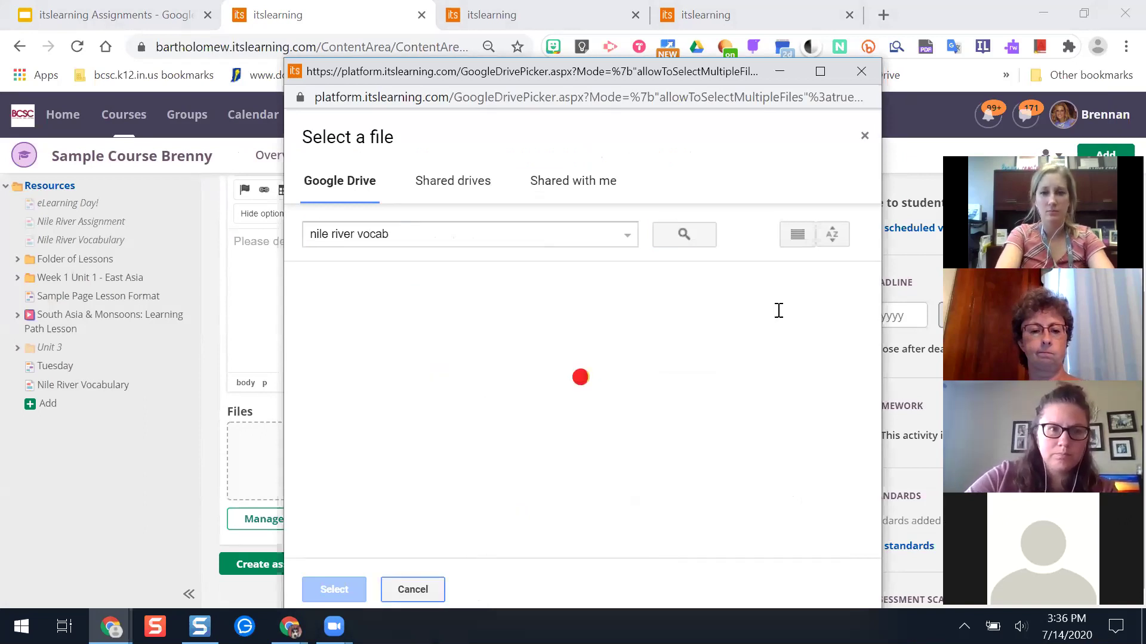
pyautogui.scroll(-2, 877, 297)
pyautogui.scroll(-2, 445, 340)
pyautogui.doubleClick(407, 341)
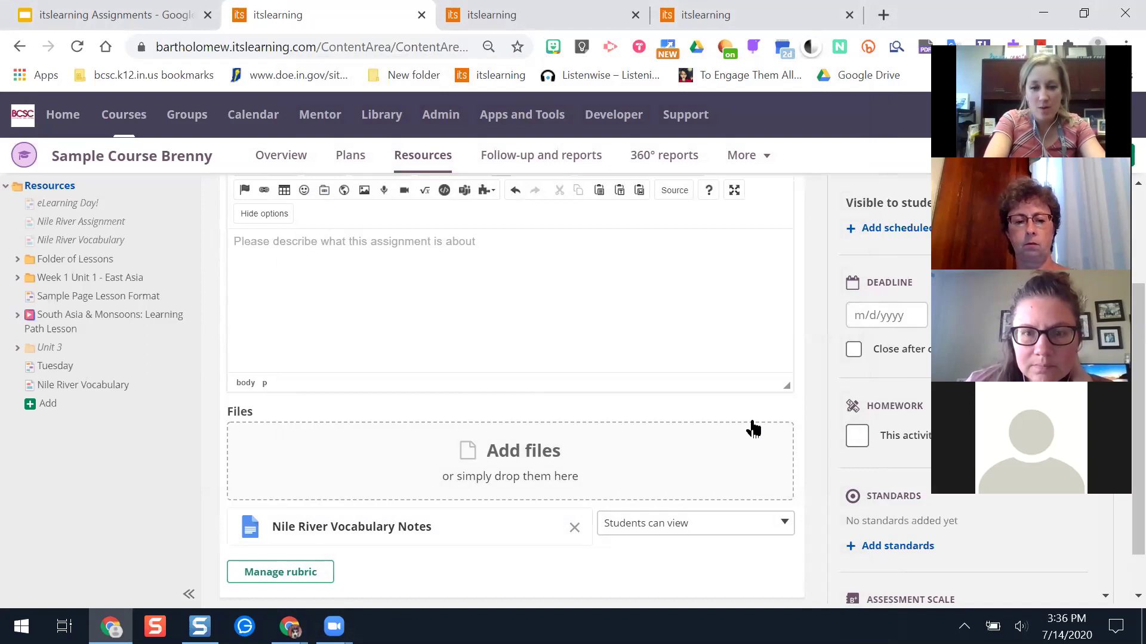
# - Set the attached Nile River Vocabulary Notes to "Make a copy for each student" and create the assignment
pyautogui.click(761, 529)
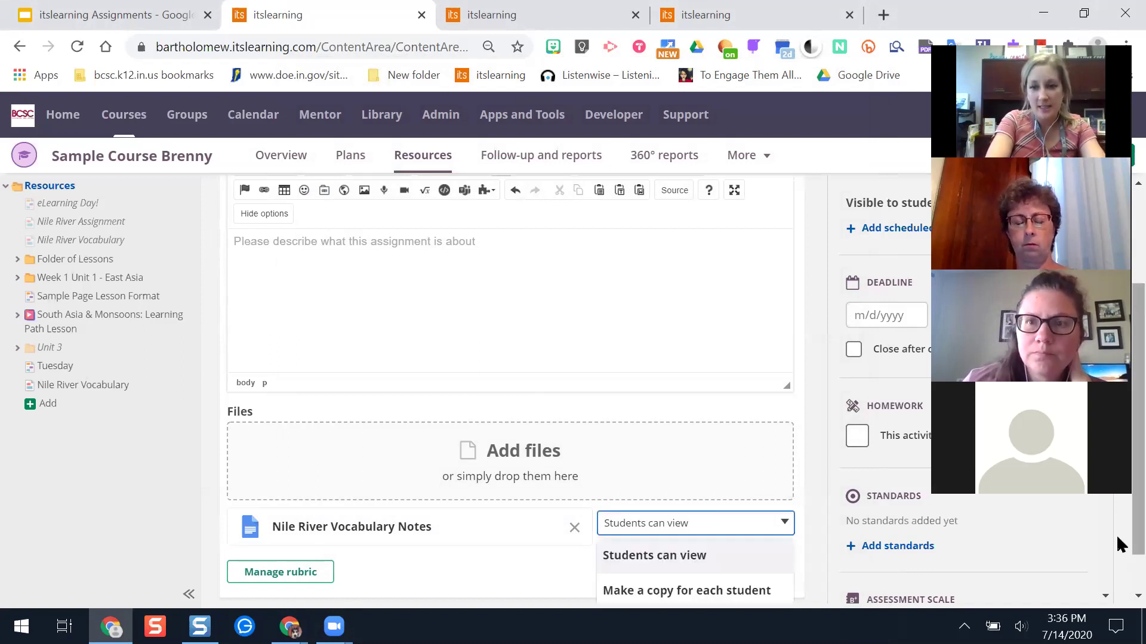
pyautogui.scroll(-1, 1118, 582)
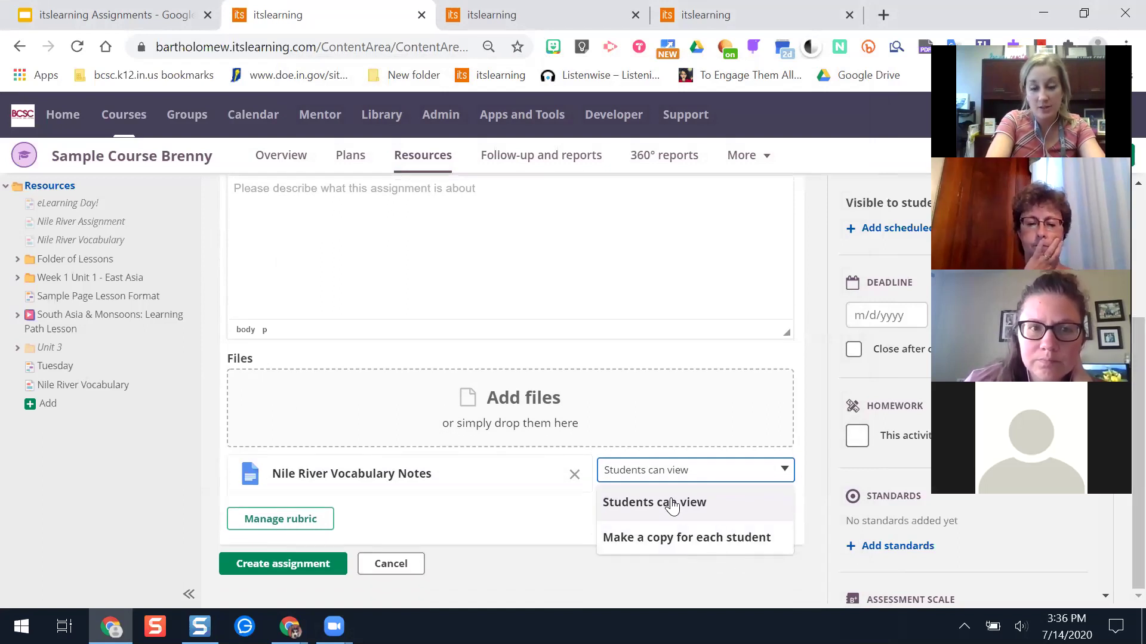
pyautogui.click(707, 543)
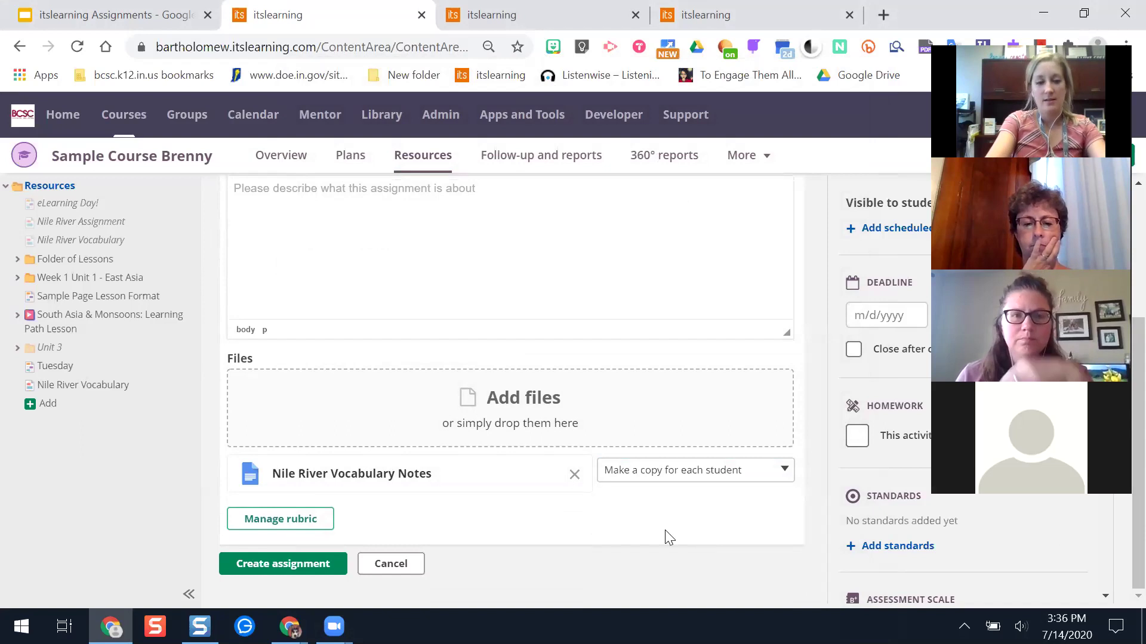
pyautogui.click(314, 567)
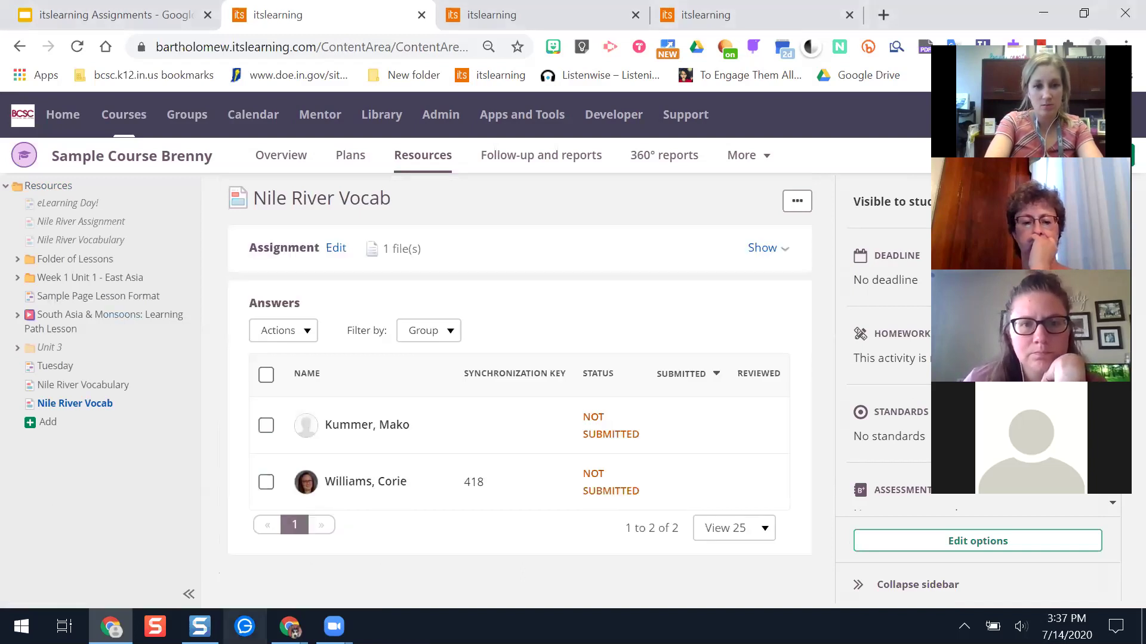
# - Reopen the Nile River Vocab assignment from the course resources and expand its details to view the attached file
pyautogui.moveTo(290, 627)
pyautogui.click(431, 551)
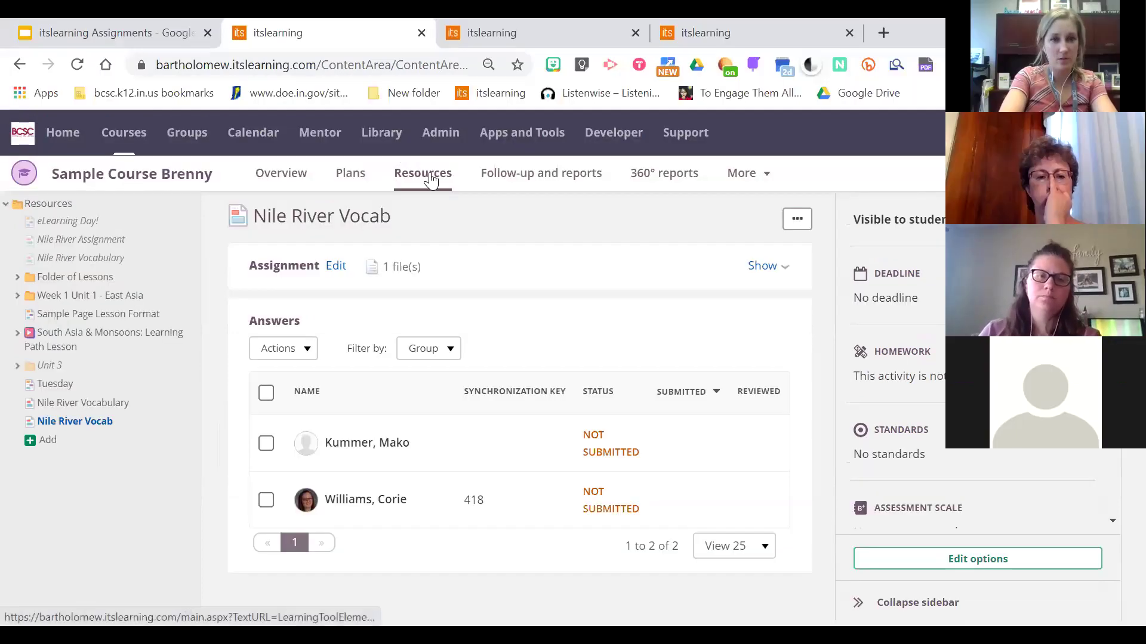
pyautogui.click(429, 179)
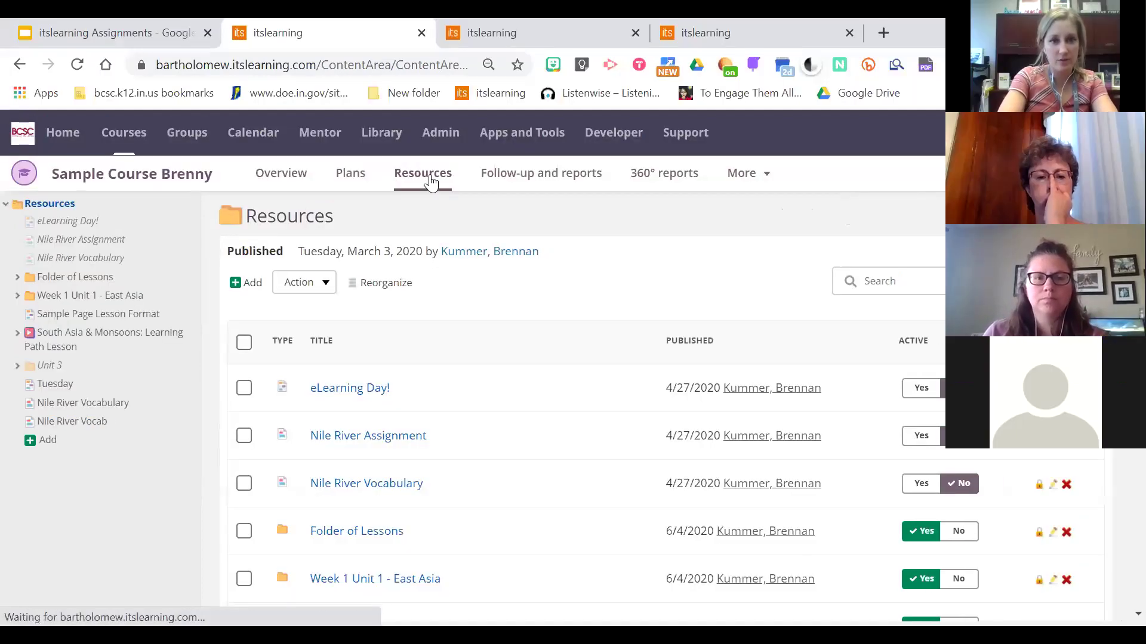
pyautogui.click(100, 422)
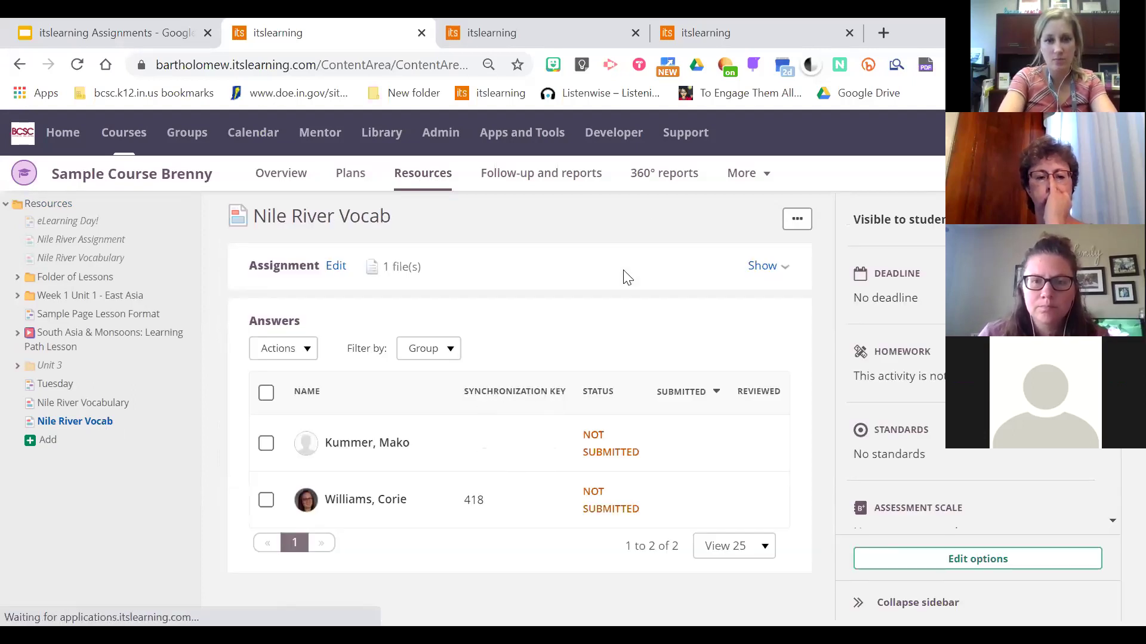
pyautogui.click(758, 266)
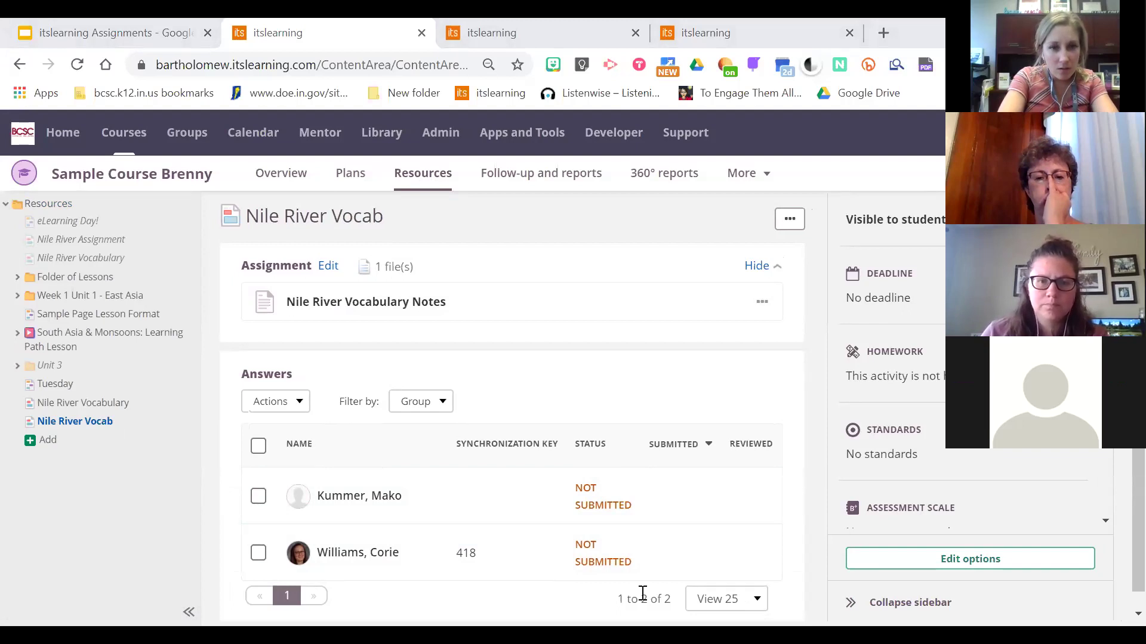
# - Switch to the student's browser window, reload the course, and open the Nile River Vocab assignment from its resources
pyautogui.hotkey('alt', 'Tab')
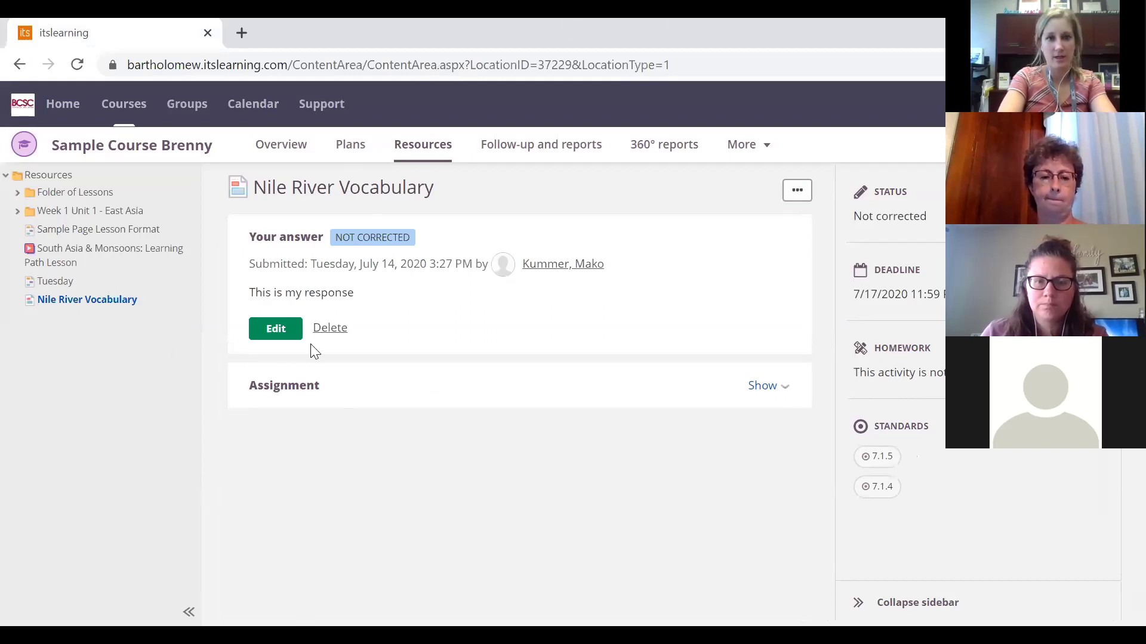
pyautogui.click(437, 161)
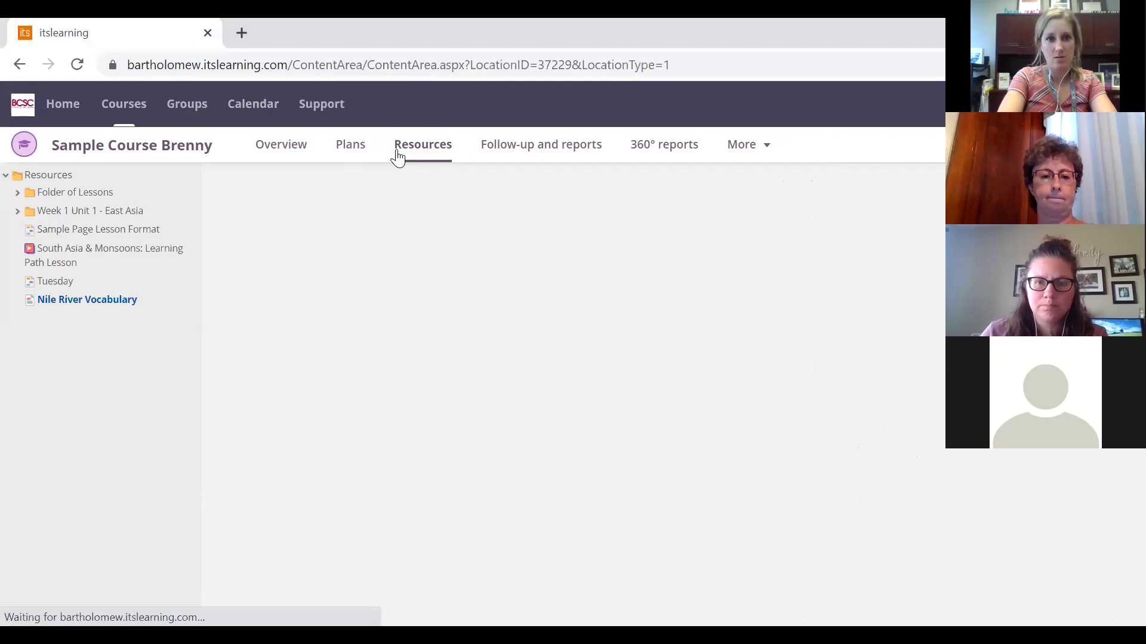
pyautogui.click(77, 299)
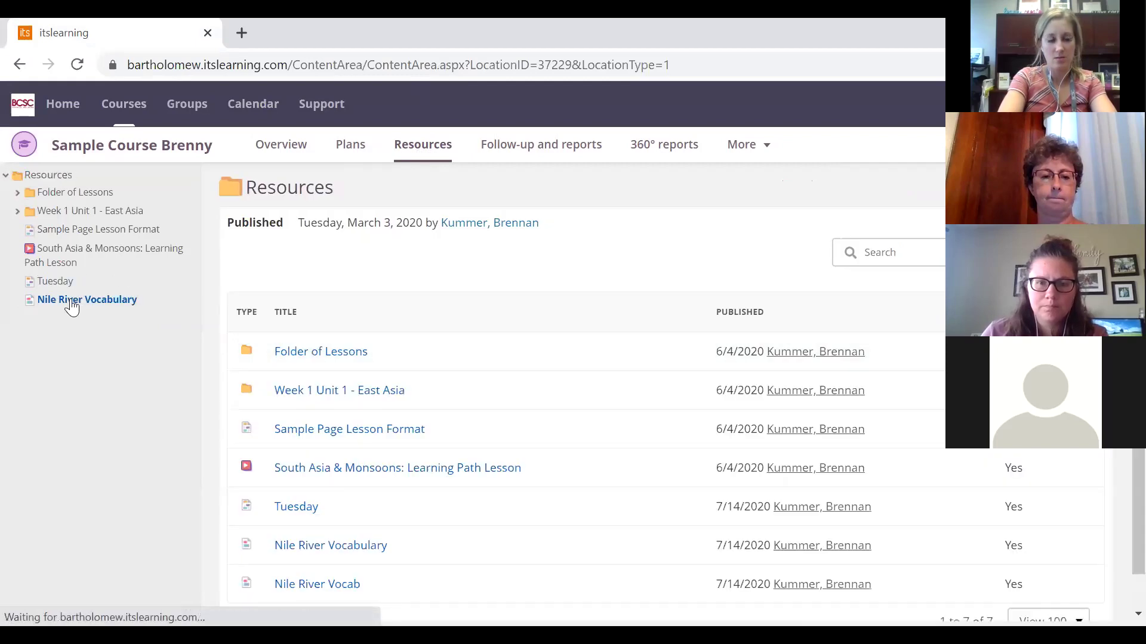
pyautogui.click(77, 64)
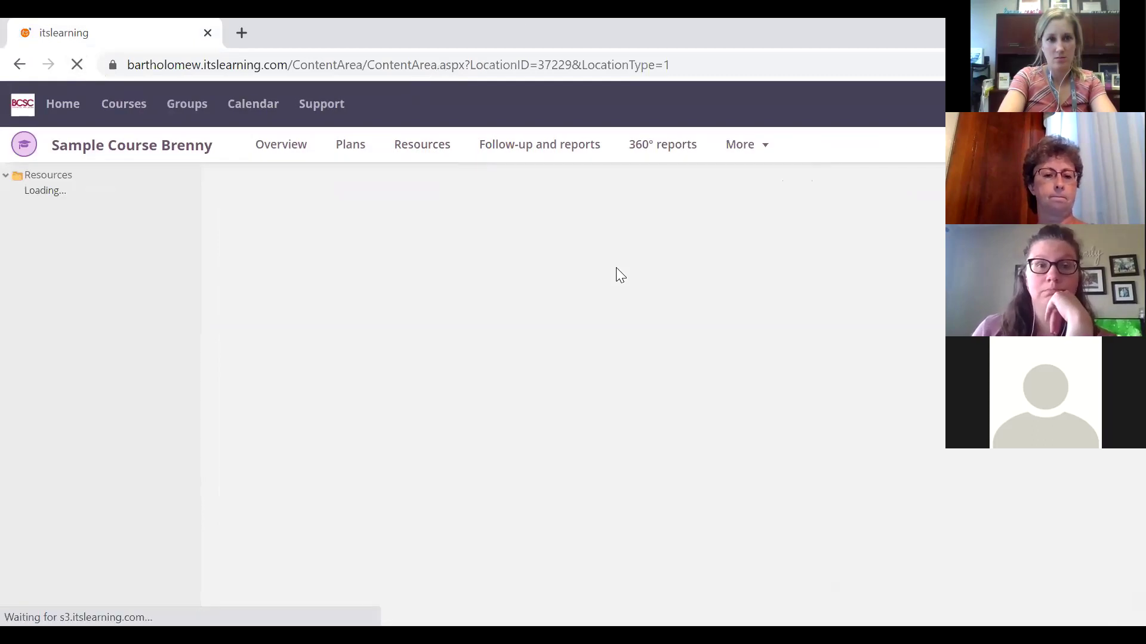
pyautogui.click(411, 150)
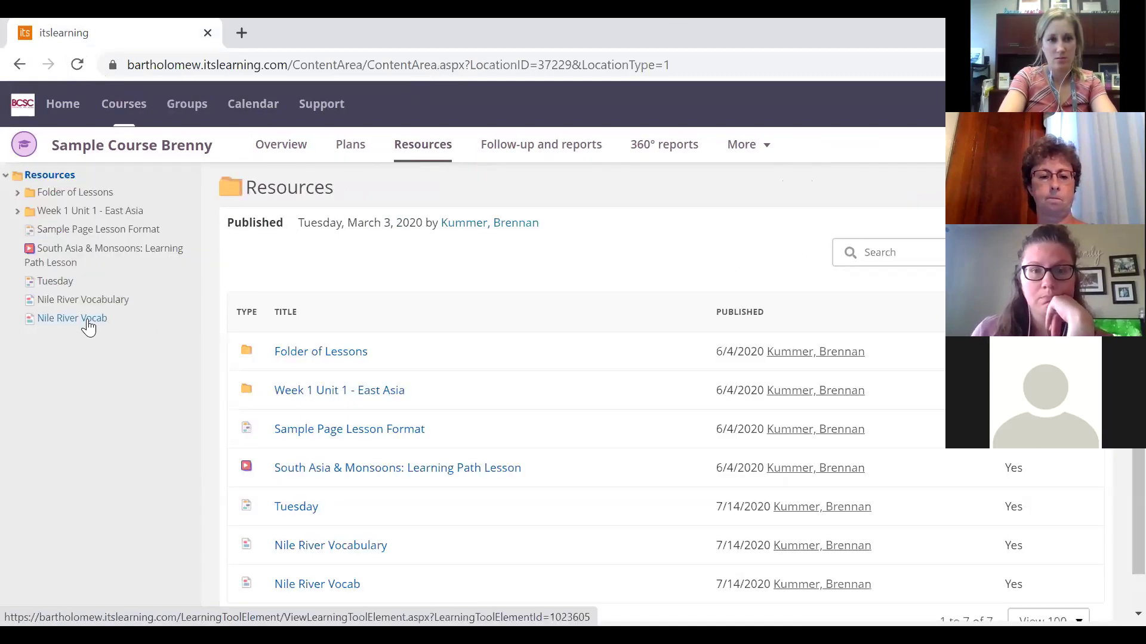
pyautogui.click(88, 322)
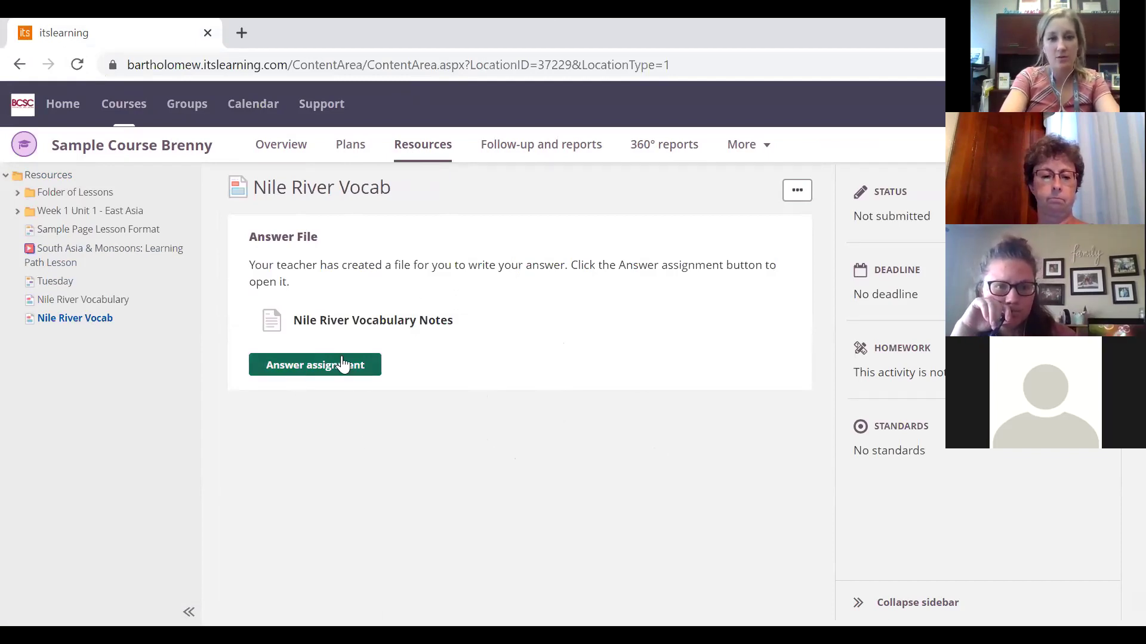
# - Start answering the Nile River Vocab assignment as the student and sign in with Google to open the personal copy
pyautogui.click(312, 370)
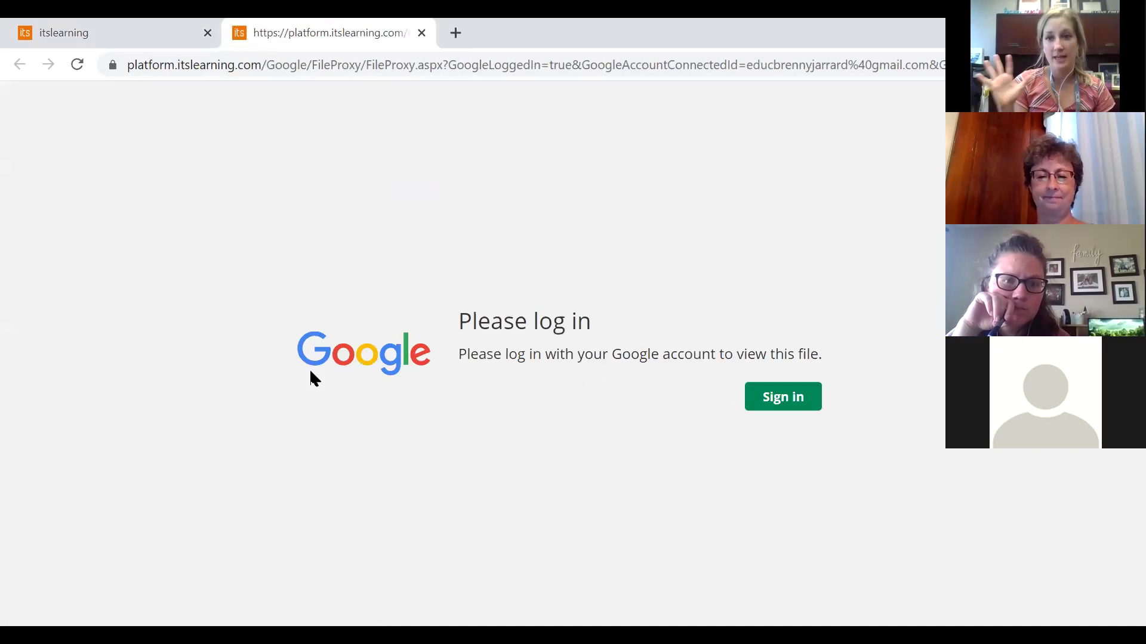
pyautogui.click(786, 399)
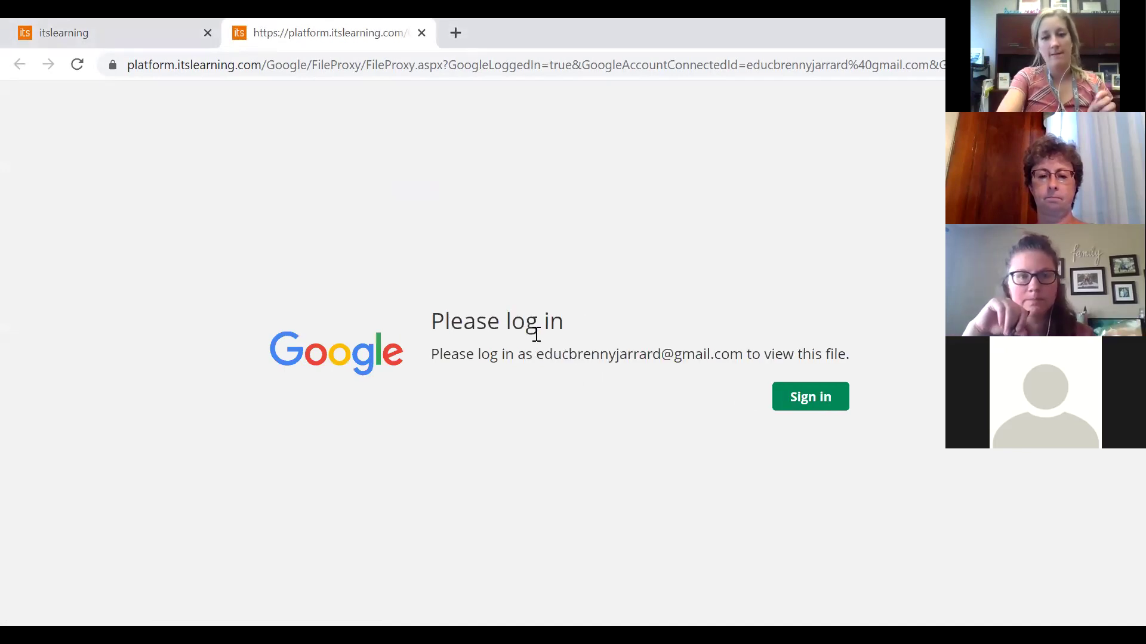
pyautogui.click(813, 406)
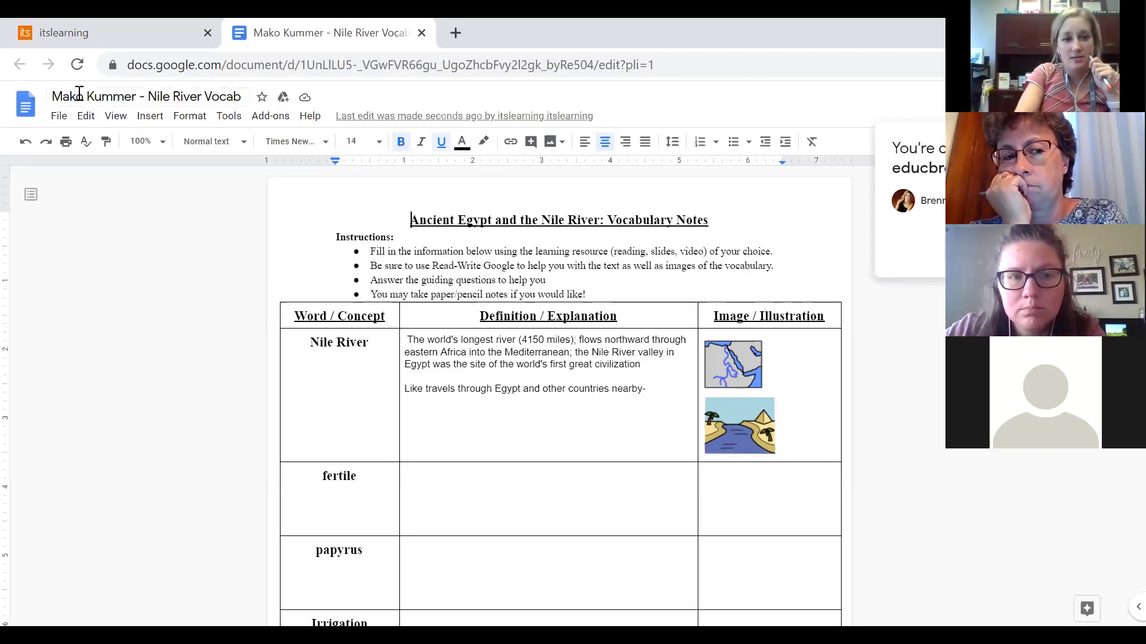
# - Look over the title and Nile River row of the student's document copy, and return to the assignment page
pyautogui.hotkey('shift', 'Down')
pyautogui.hotkey('shift', 'Down')
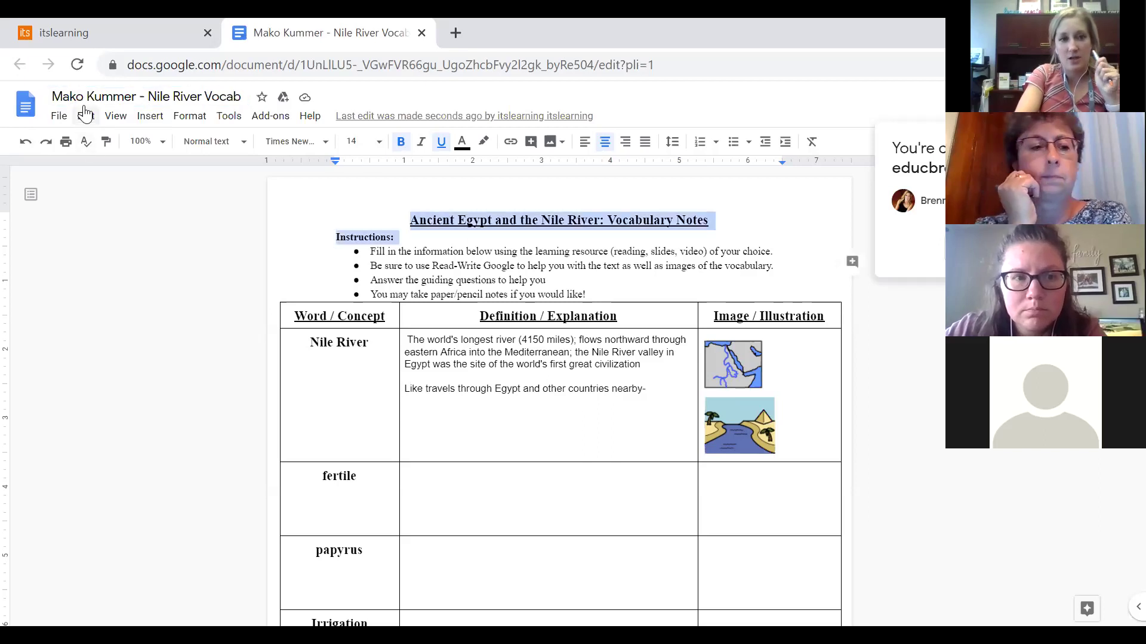
pyautogui.press('Down')
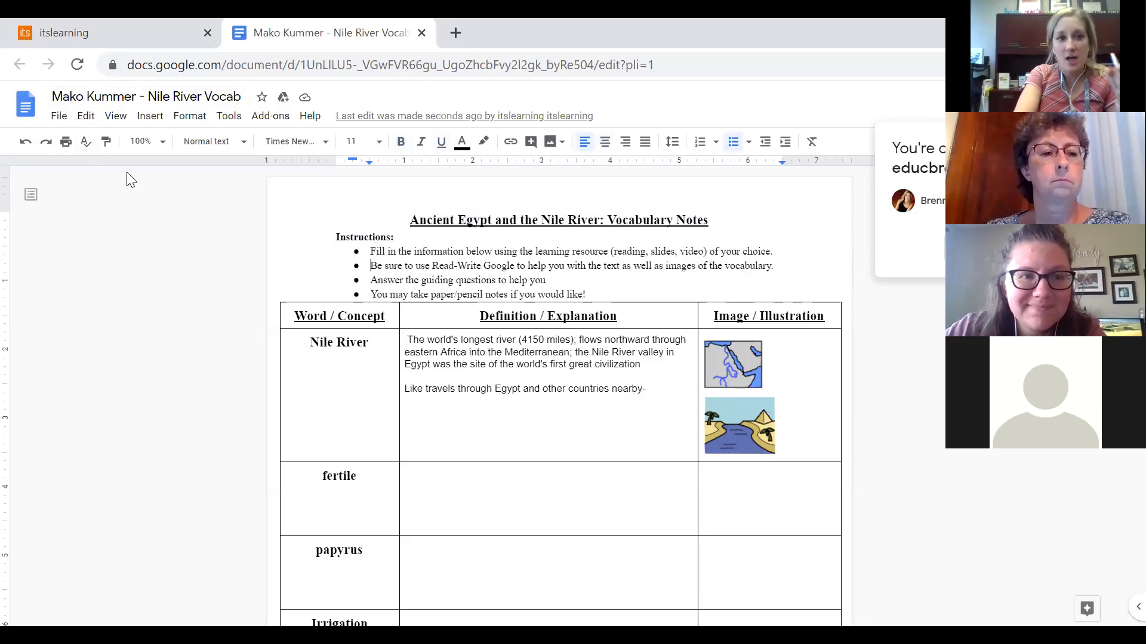
pyautogui.click(567, 416)
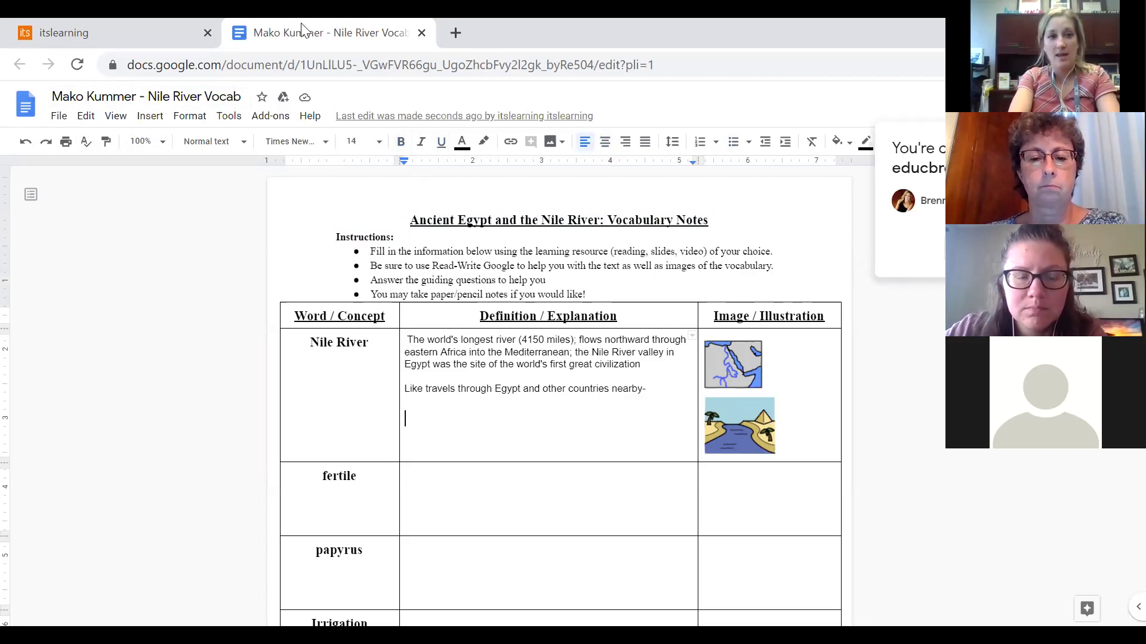
pyautogui.click(92, 30)
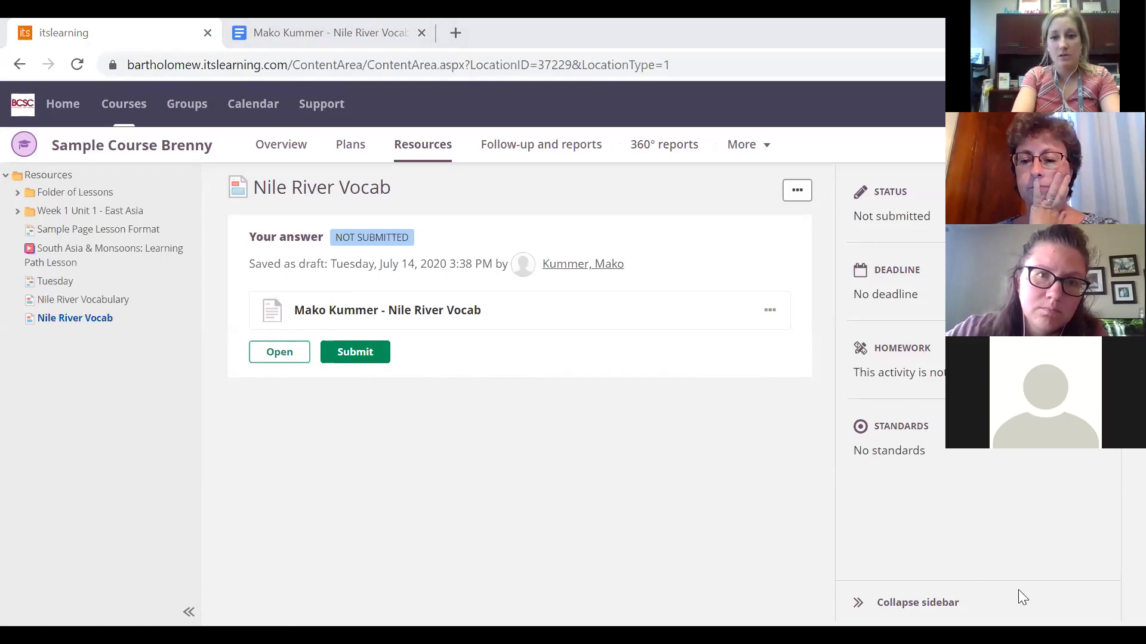
# - Switch to the teacher's browser window, reload the Nile River Vocab assignment, and open the first listed student's draft answer
pyautogui.hotkey('alt', 'Tab')
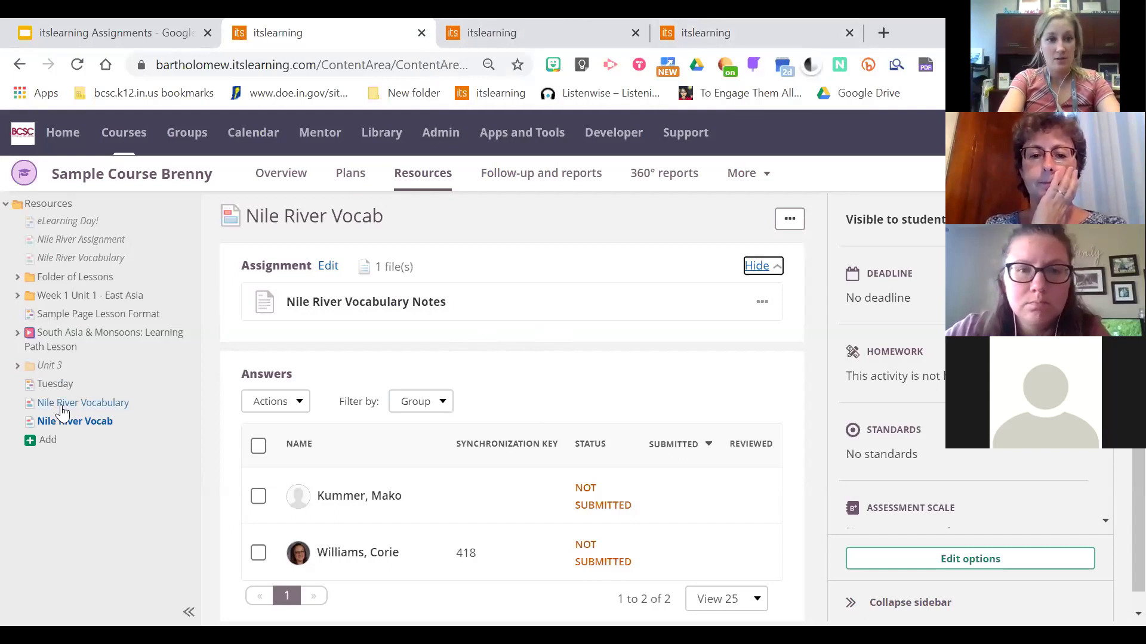
pyautogui.click(82, 422)
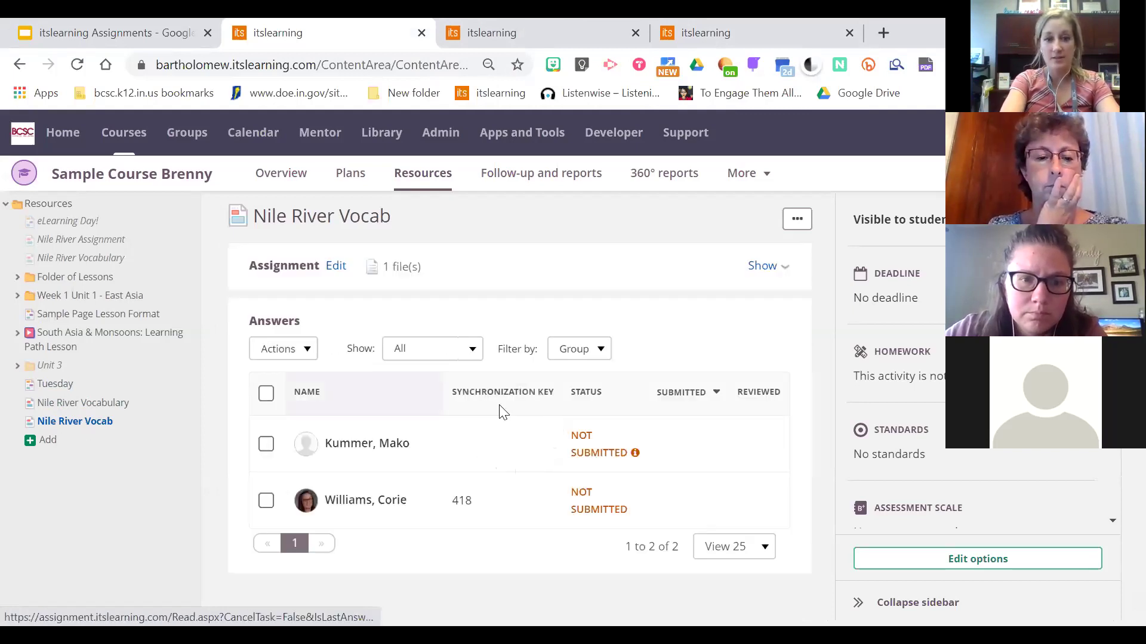
pyautogui.click(410, 446)
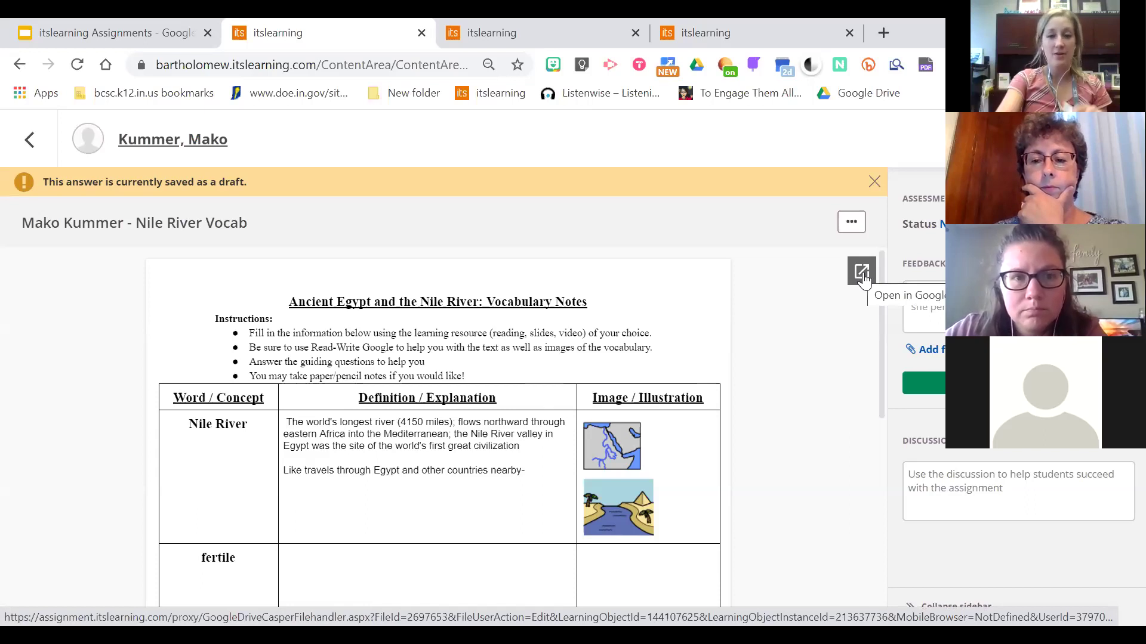
# - Open Google Drive in a new browser tab placed right after the itslearning Assignments presentation tab
pyautogui.click(883, 32)
pyautogui.moveTo(801, 24); pyautogui.dragTo(261, 41)
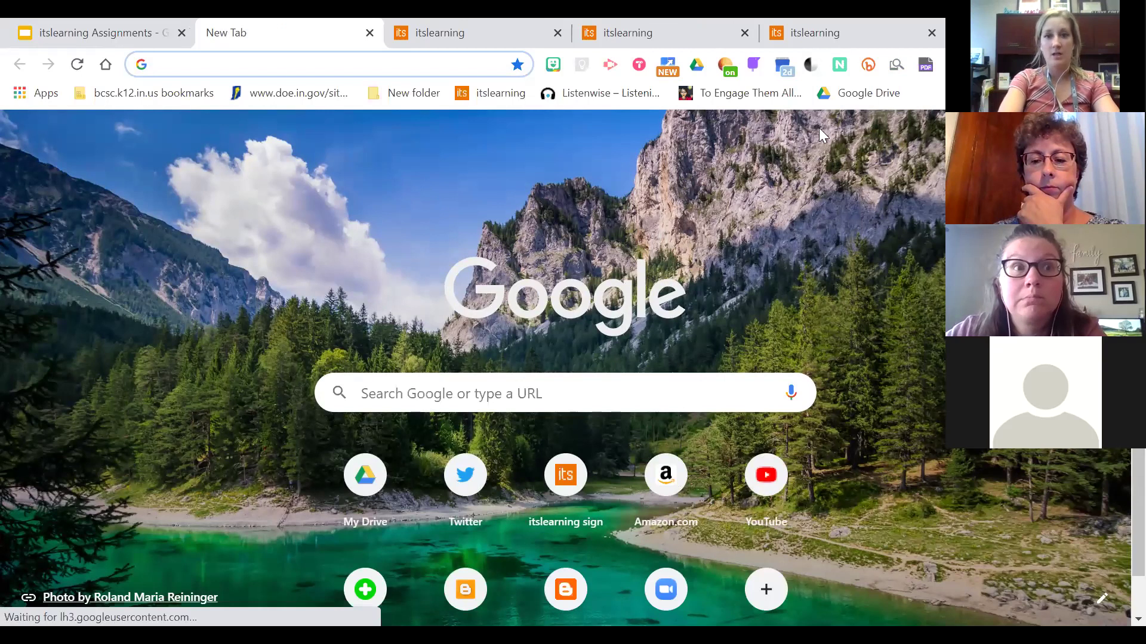
pyautogui.click(842, 95)
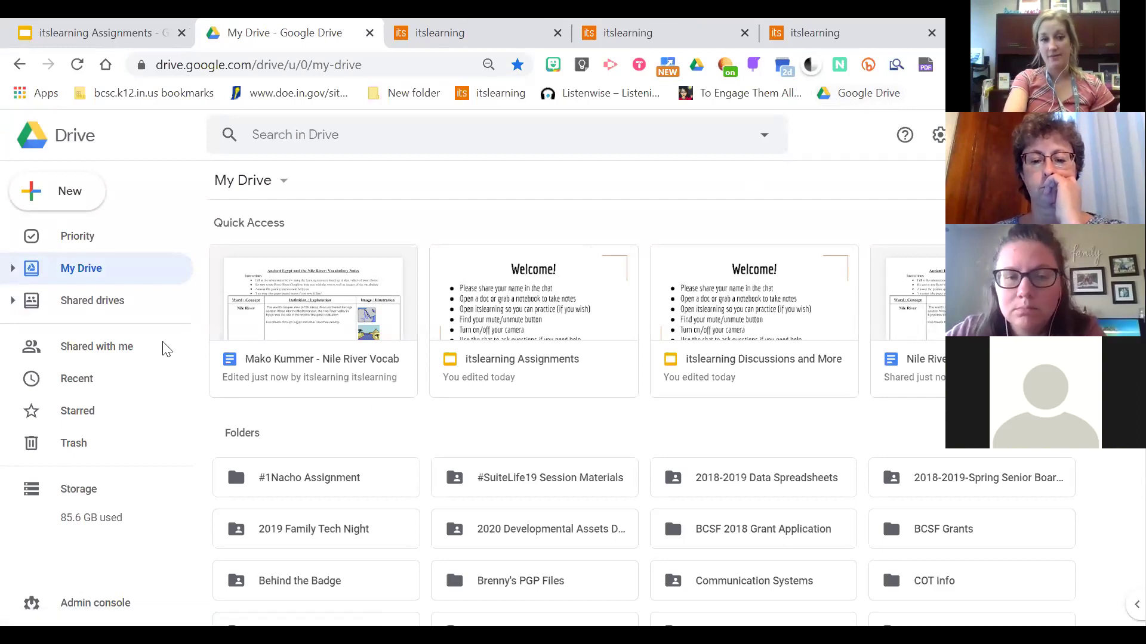
# - Look inside the Nile River Vocab folder among the files shared with the teacher, and return to the shared files list
pyautogui.click(90, 350)
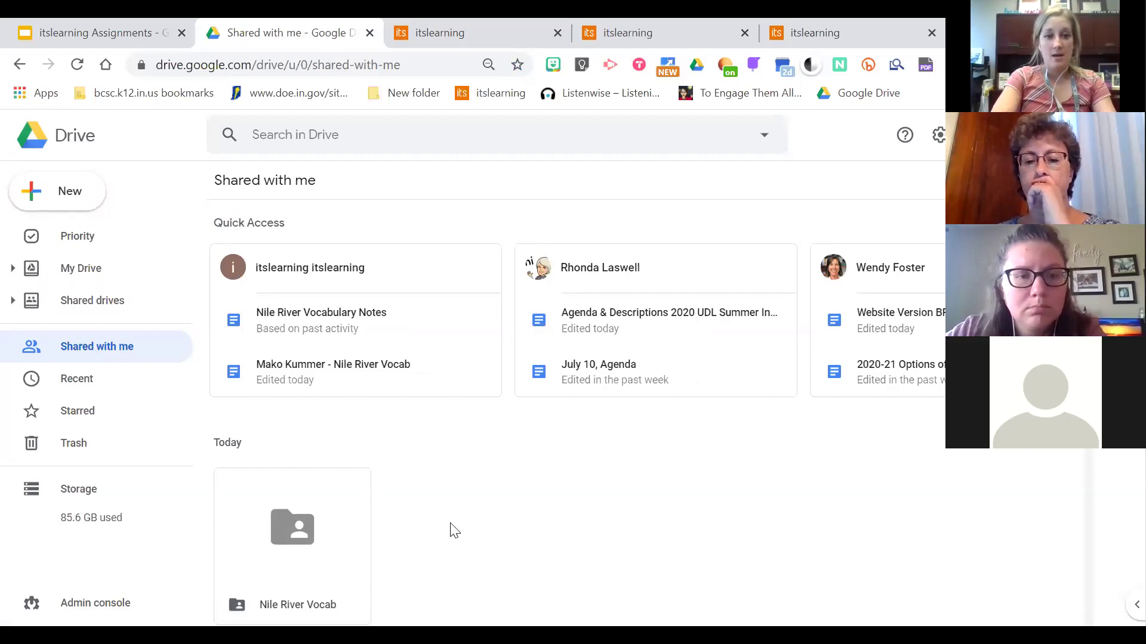
pyautogui.doubleClick(296, 540)
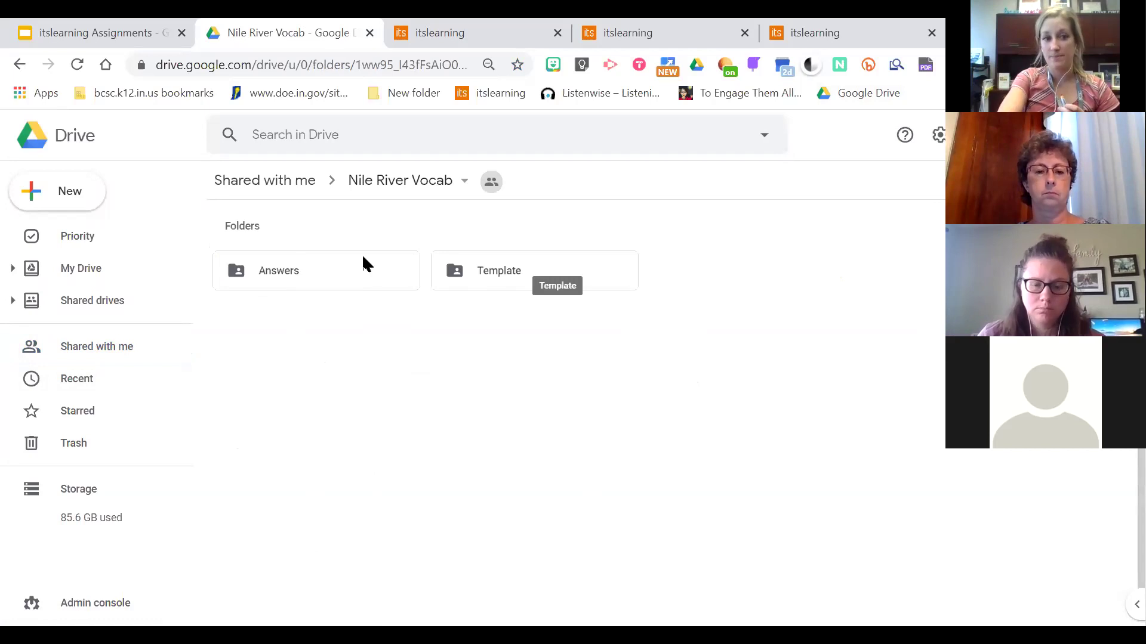
pyautogui.click(108, 349)
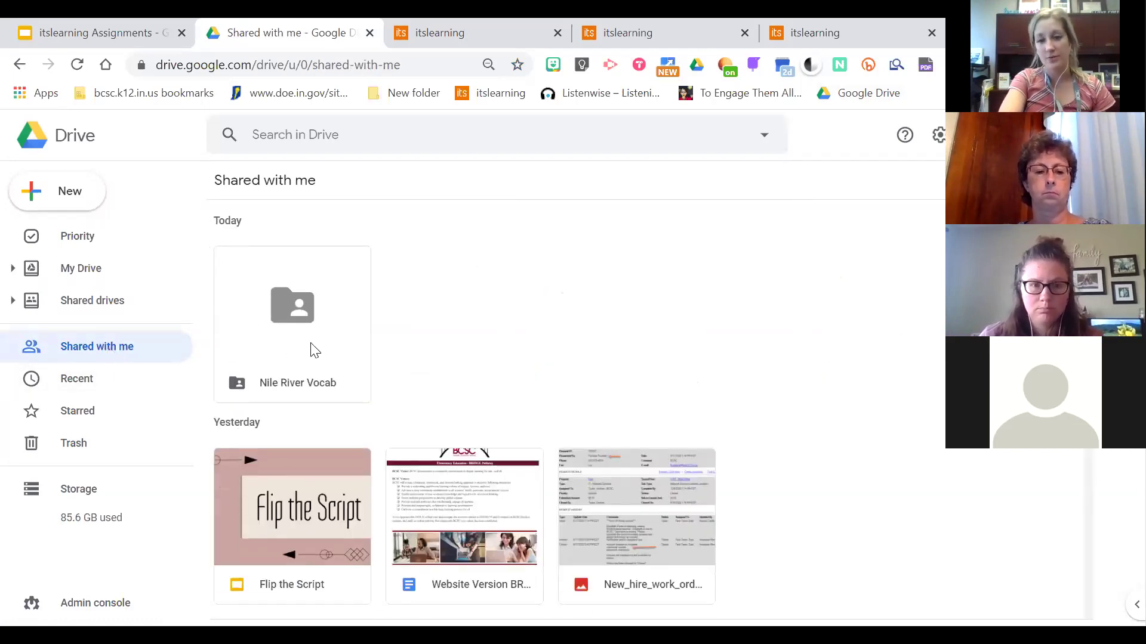
# - Open the Answers subfolder of the shared Nile River Vocab folder to view the students' document copies
pyautogui.doubleClick(314, 351)
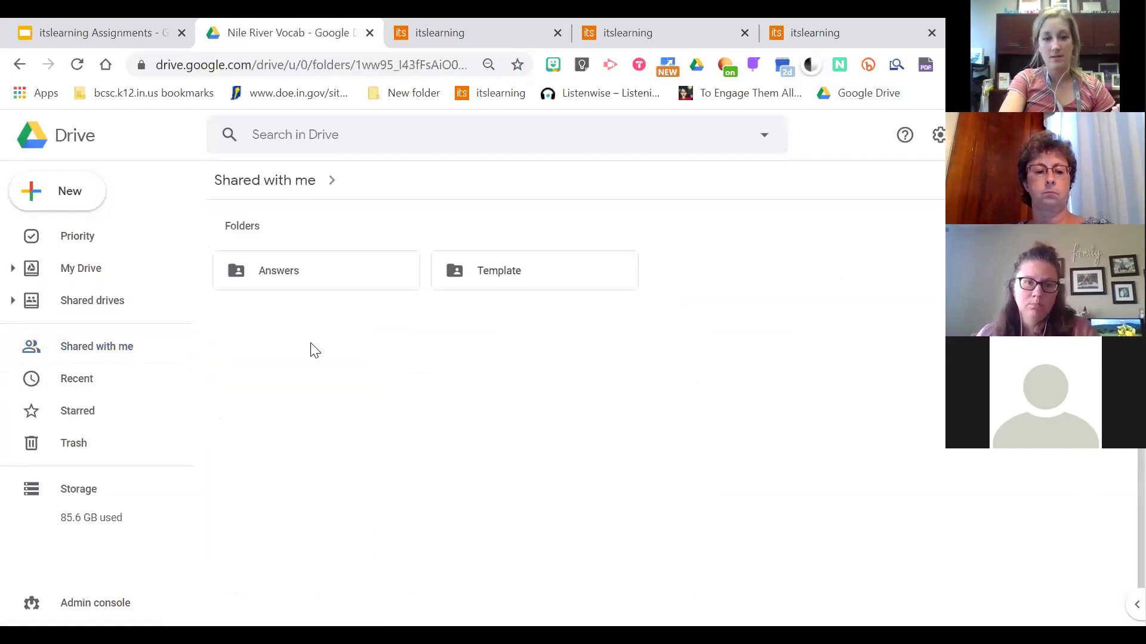
pyautogui.doubleClick(350, 266)
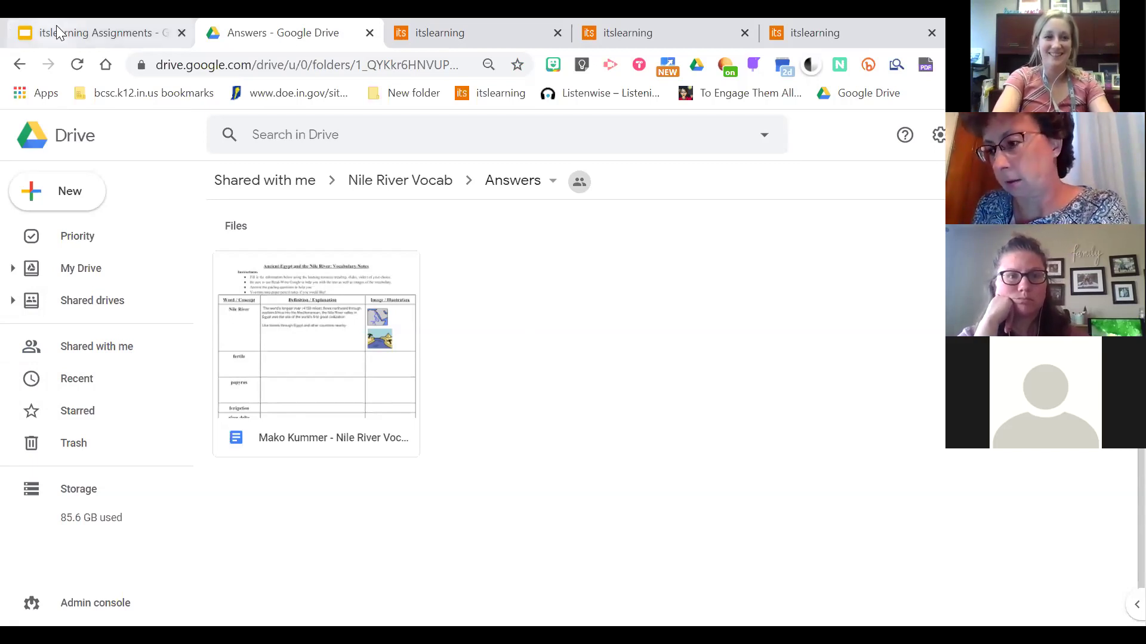
# - Switch to the itslearning Assignments presentation and go through slides 16 to 19, from saving copies in Drive to turning in Google integrated assignments
pyautogui.click(81, 33)
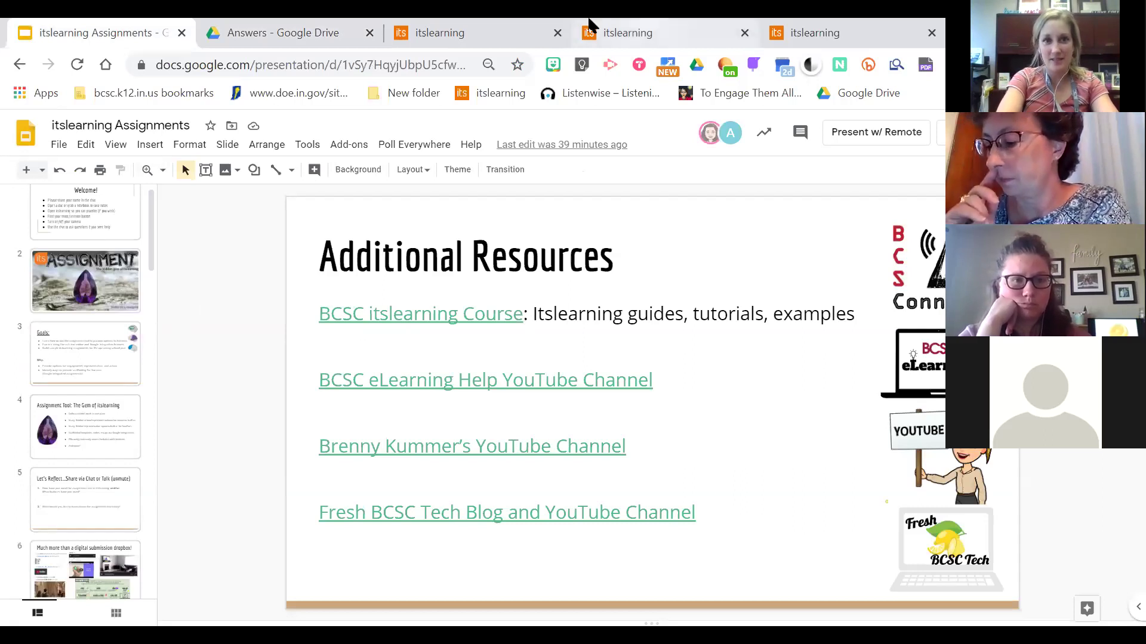
pyautogui.moveTo(153, 223); pyautogui.dragTo(161, 433)
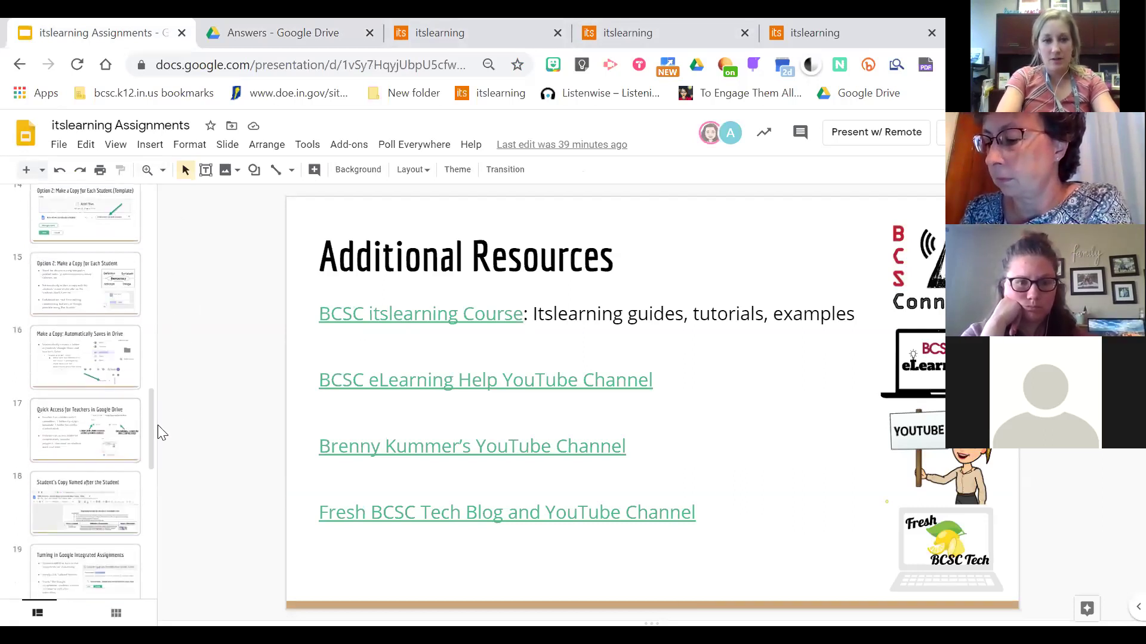
pyautogui.click(95, 373)
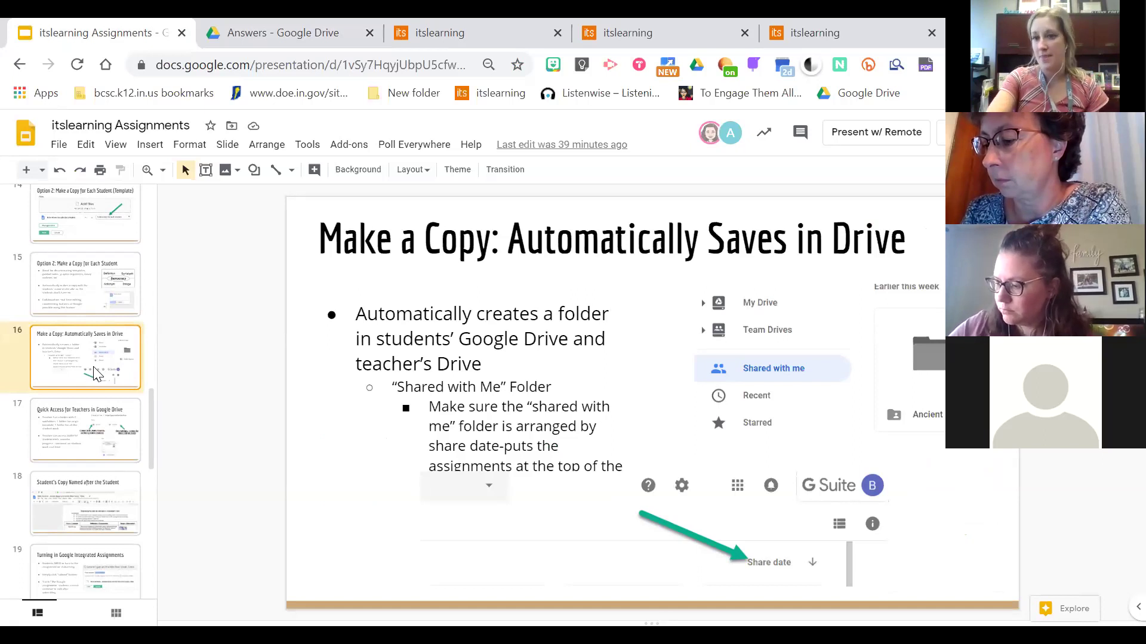
pyautogui.press('Down')
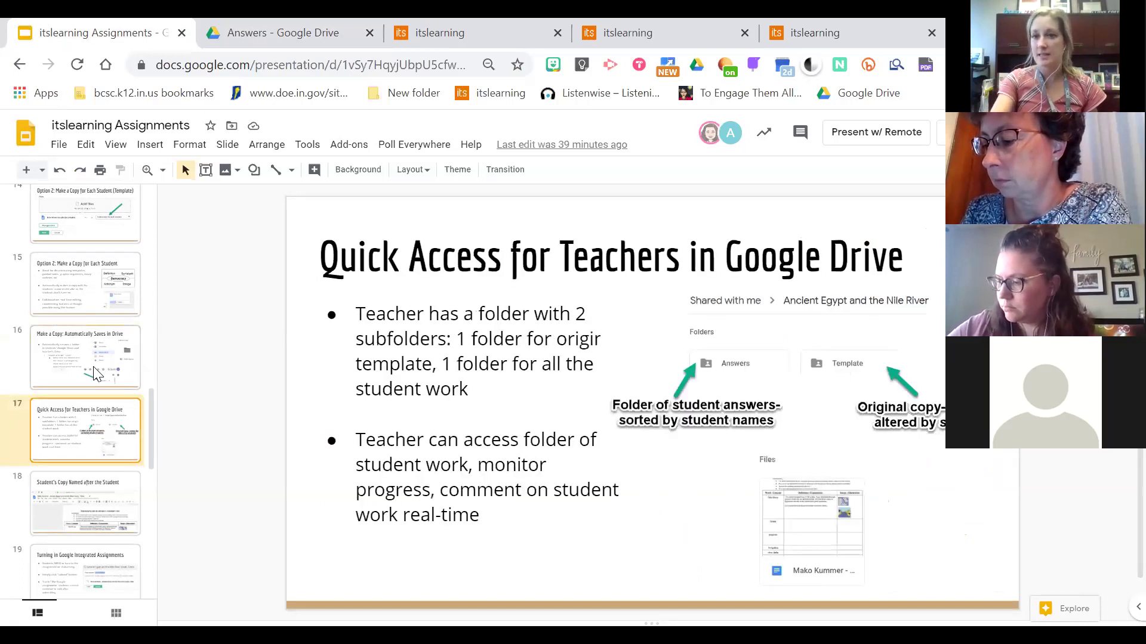
pyautogui.press('Down')
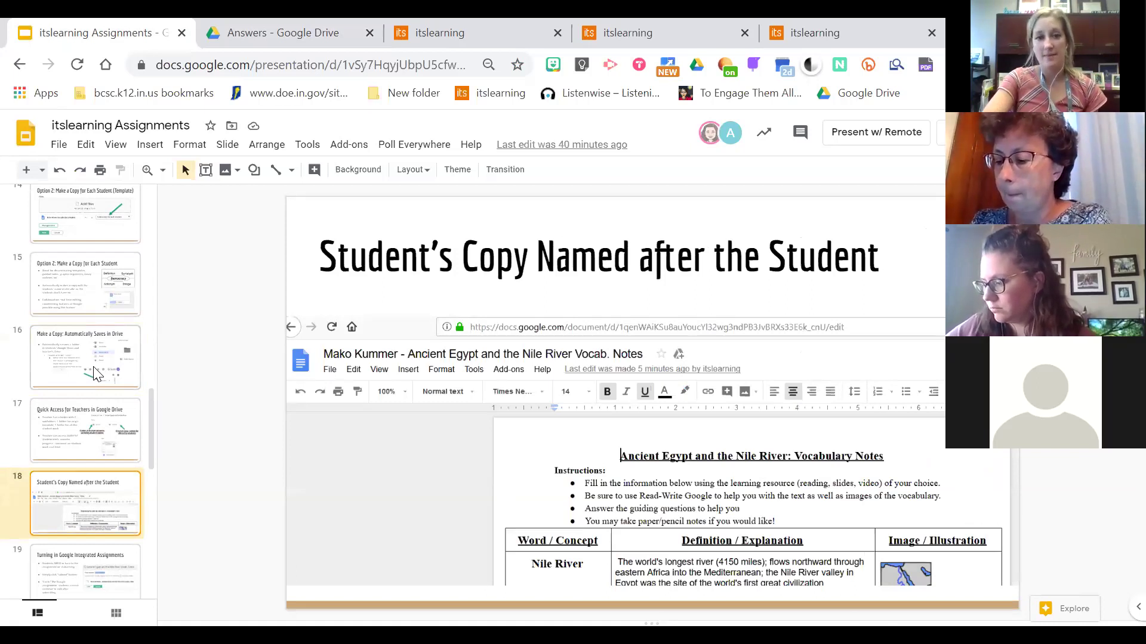
pyautogui.press('Down')
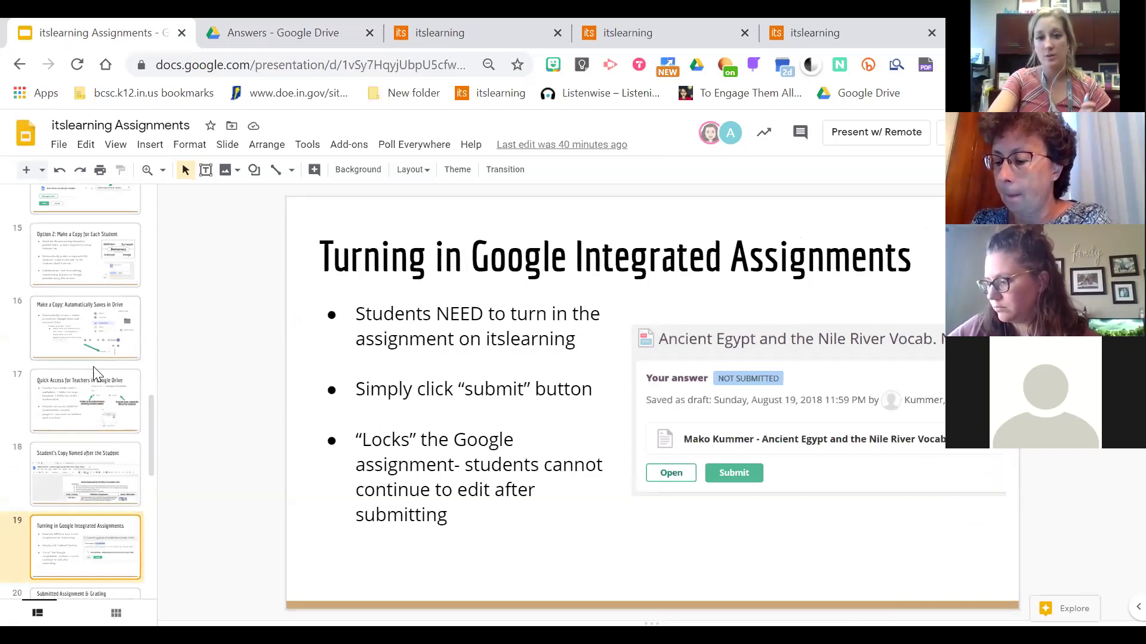
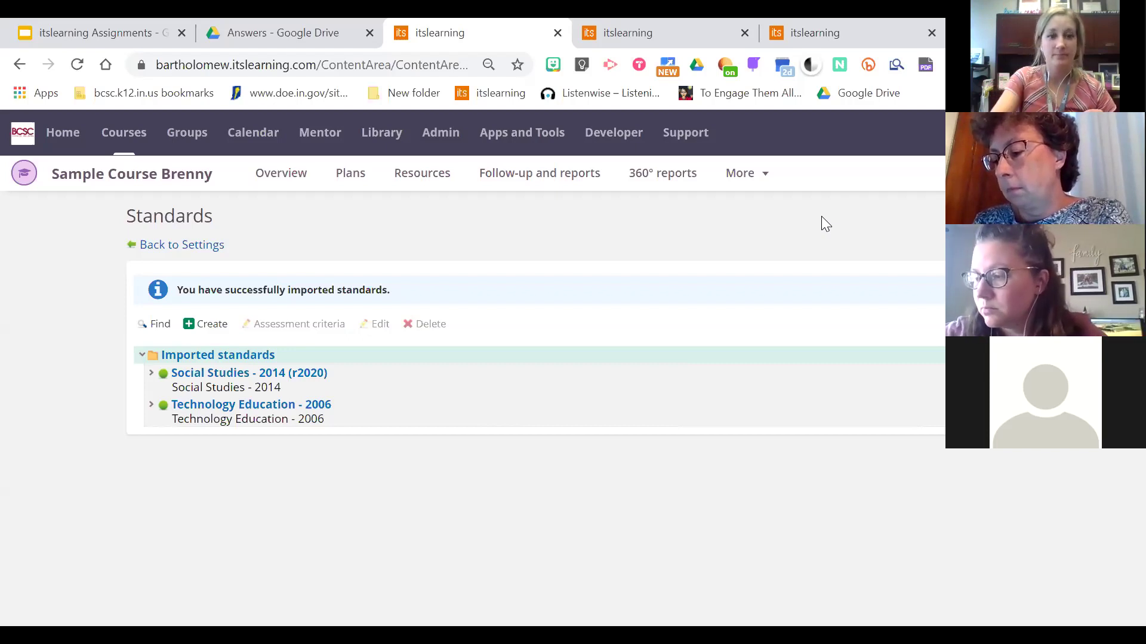
# - Return to the itslearning Assignments presentation and show the closing Thanks! slide
pyautogui.click(76, 24)
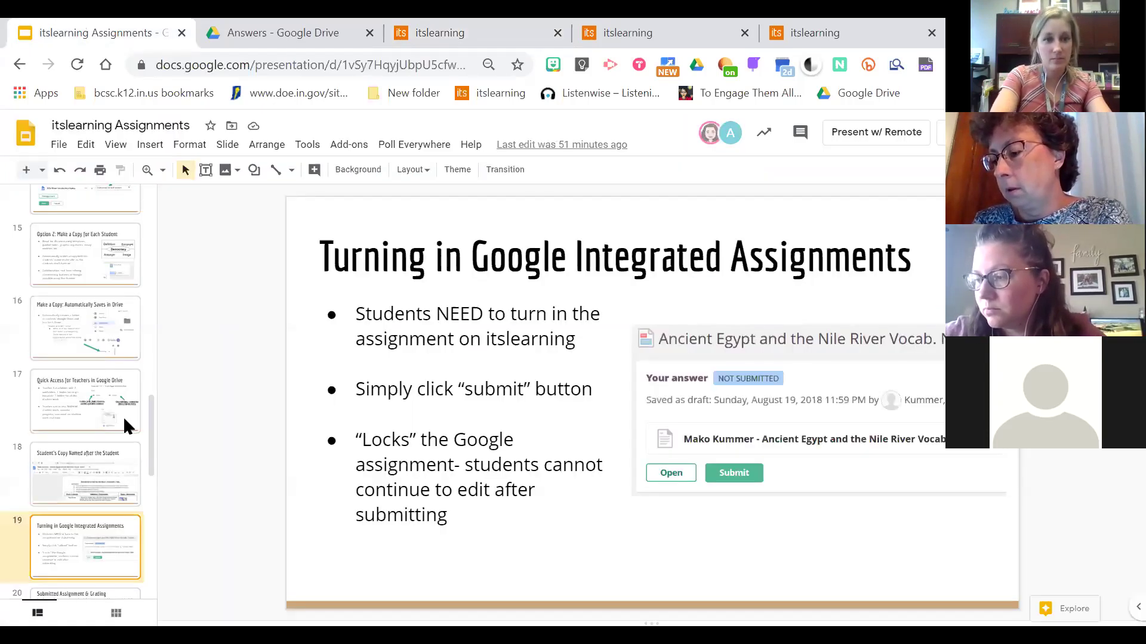
pyautogui.scroll(-10, 153, 471)
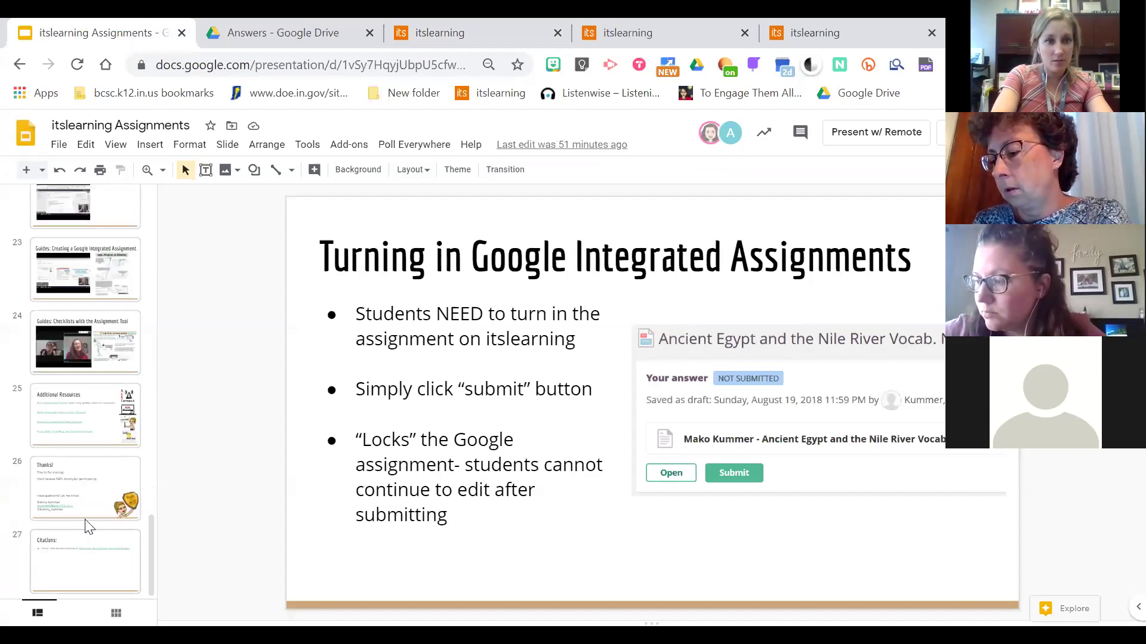
pyautogui.click(87, 532)
pyautogui.click(84, 507)
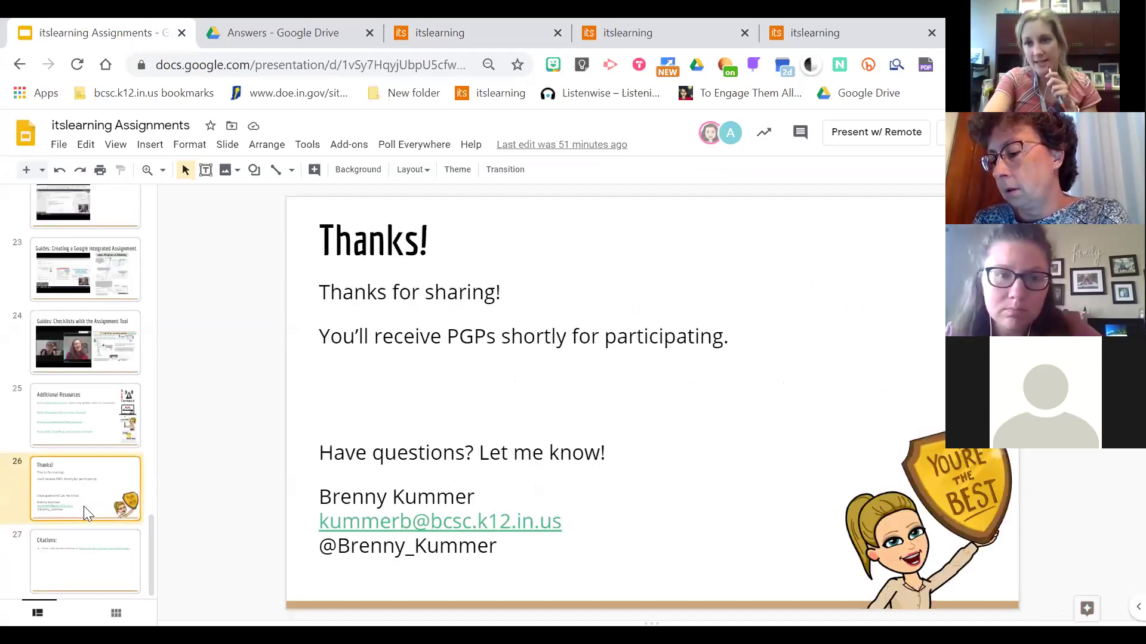